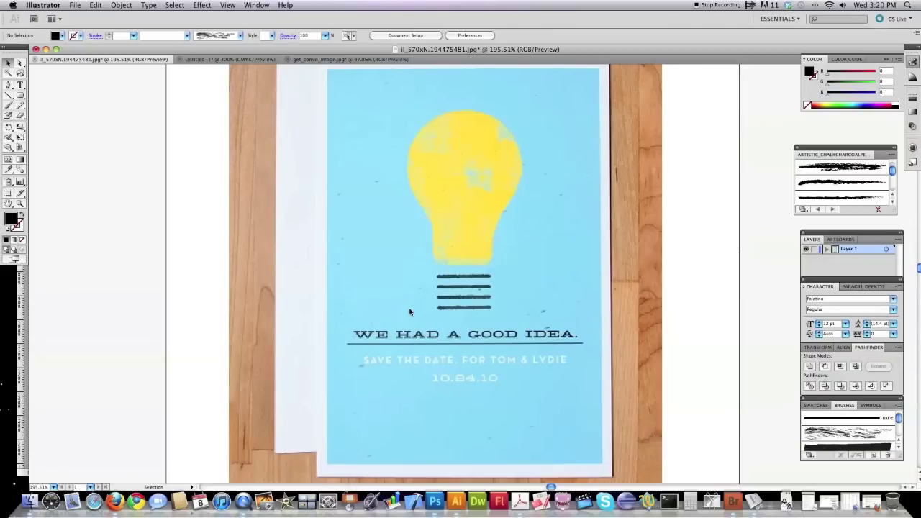
# Look over the chess-piece and tree-and-birds invitations, then return to the lightbulb photo.
pyautogui.click(232, 61)
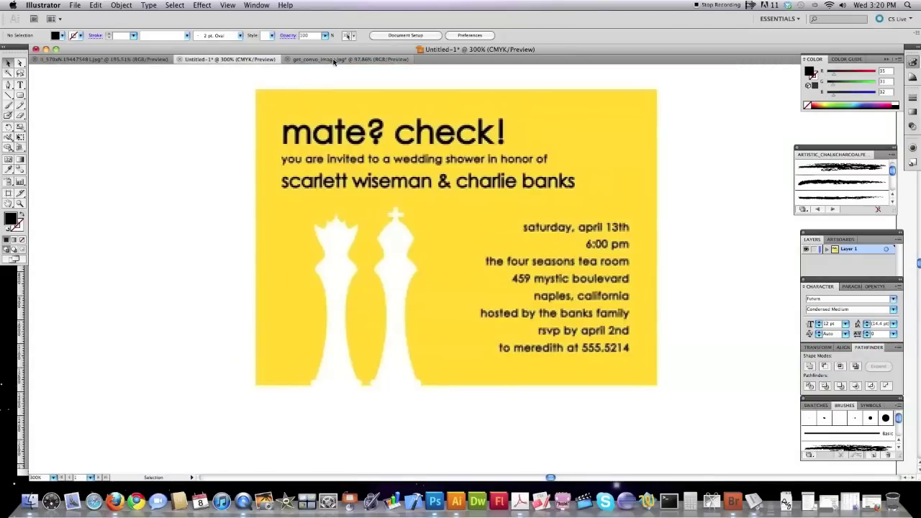
pyautogui.click(333, 61)
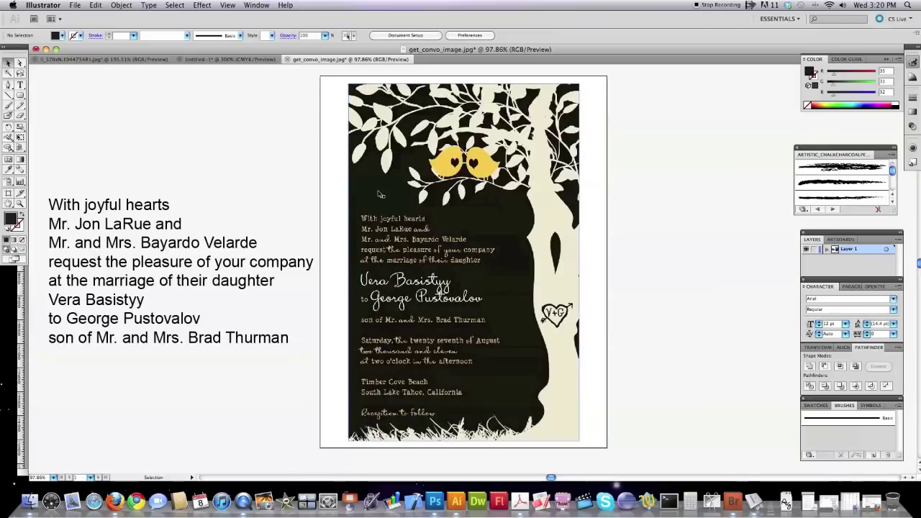
pyautogui.click(123, 59)
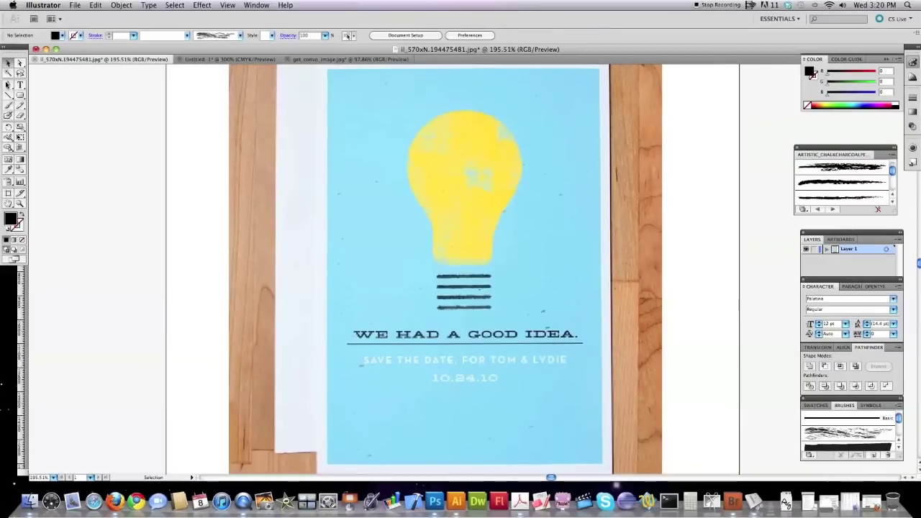
# Pen-trace the bulb's left half from the top down to the base and close the path.
pyautogui.click(463, 111)
pyautogui.moveTo(406, 169); pyautogui.dragTo(407, 226)
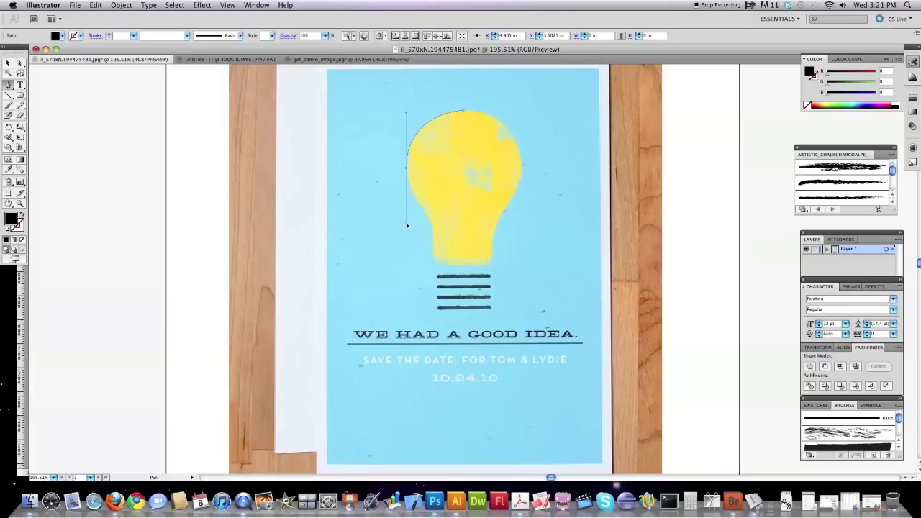
pyautogui.moveTo(406, 226); pyautogui.dragTo(406, 225)
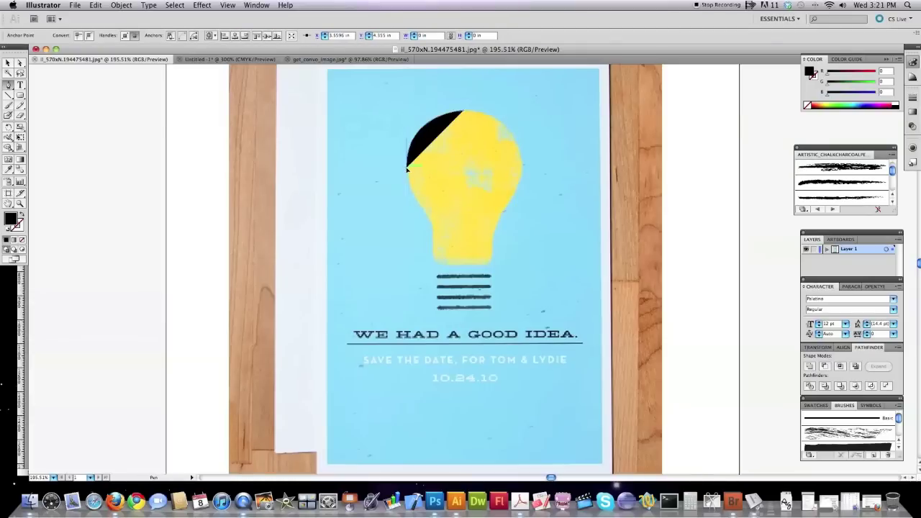
pyautogui.moveTo(408, 170); pyautogui.dragTo(447, 267)
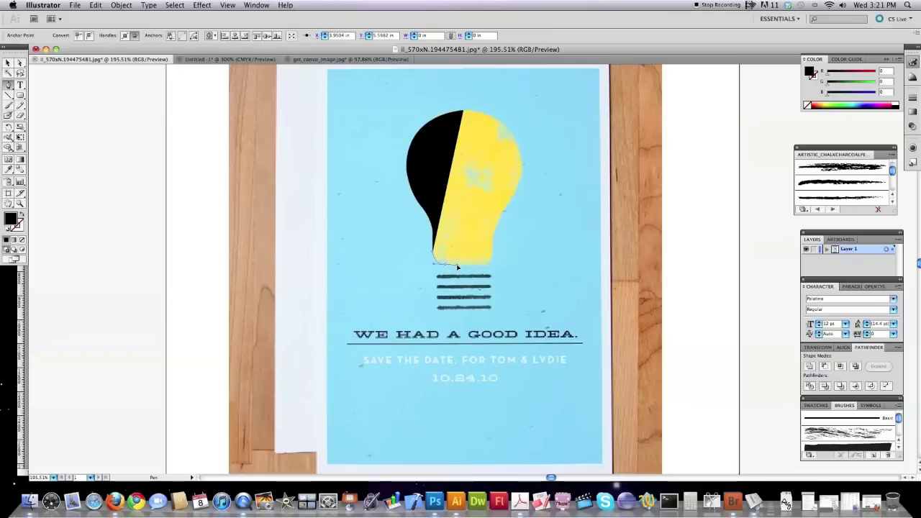
pyautogui.moveTo(457, 267); pyautogui.dragTo(462, 269)
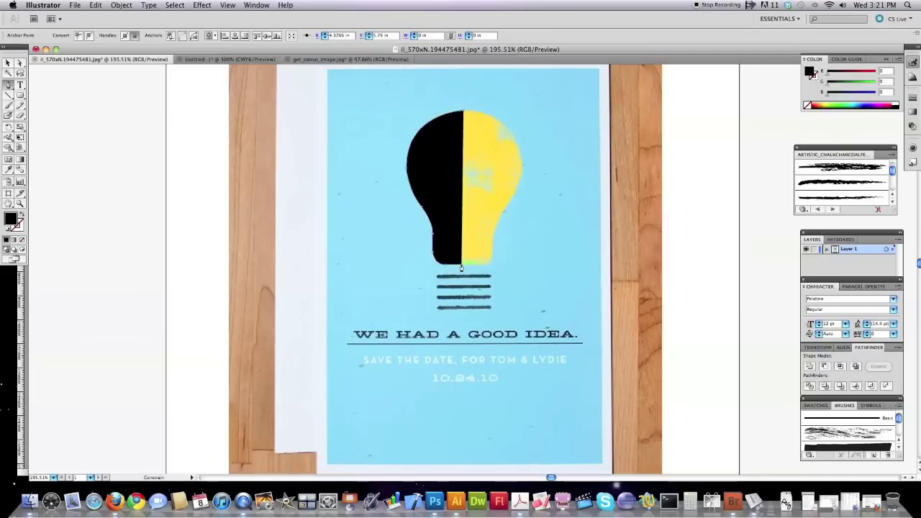
pyautogui.click(464, 113)
# Make a vertically reflected copy of the black half-bulb.
pyautogui.click(8, 64)
pyautogui.click(461, 144)
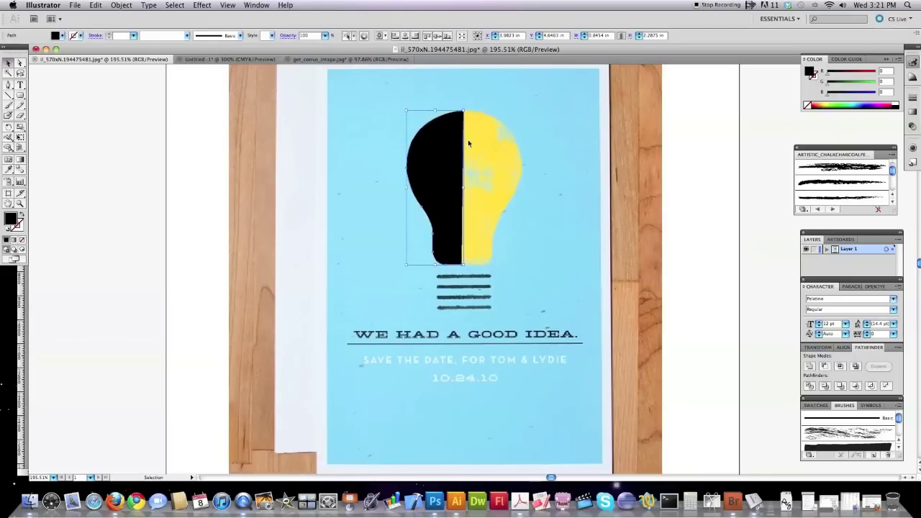
pyautogui.click(121, 5)
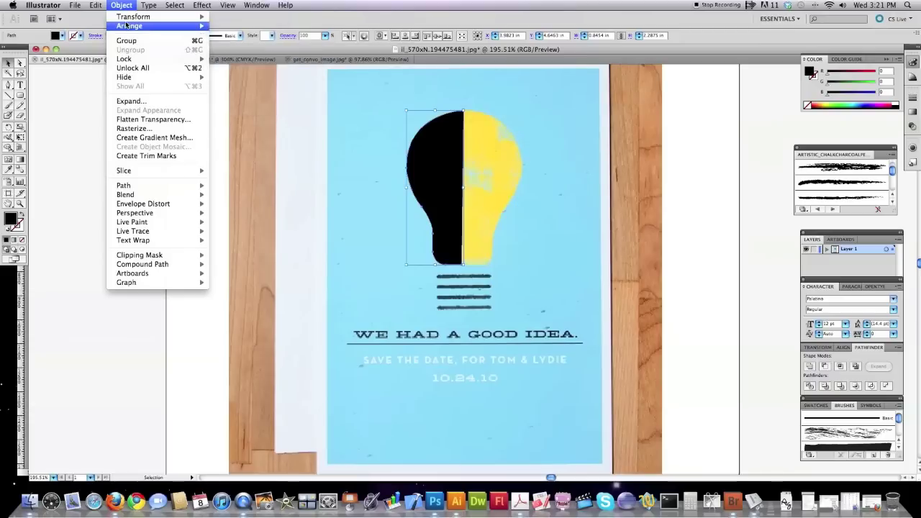
pyautogui.moveTo(131, 18)
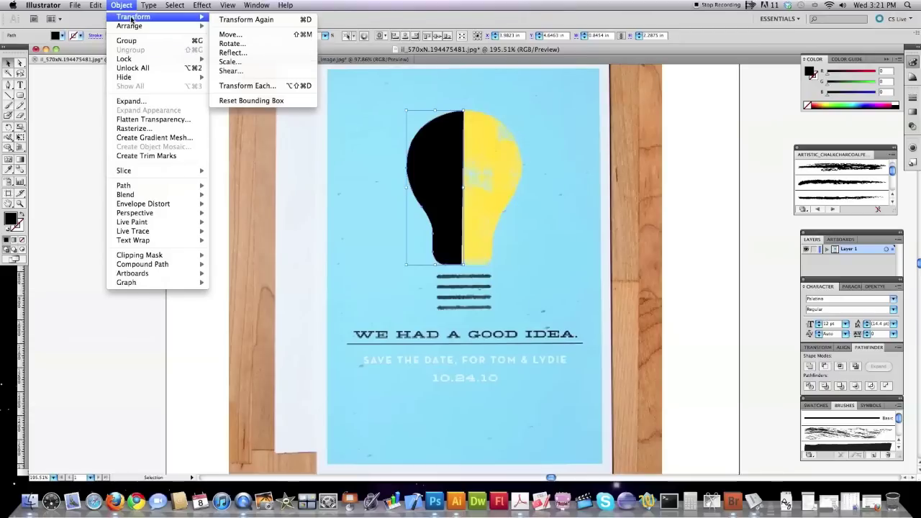
pyautogui.click(232, 52)
pyautogui.moveTo(485, 119); pyautogui.dragTo(695, 184)
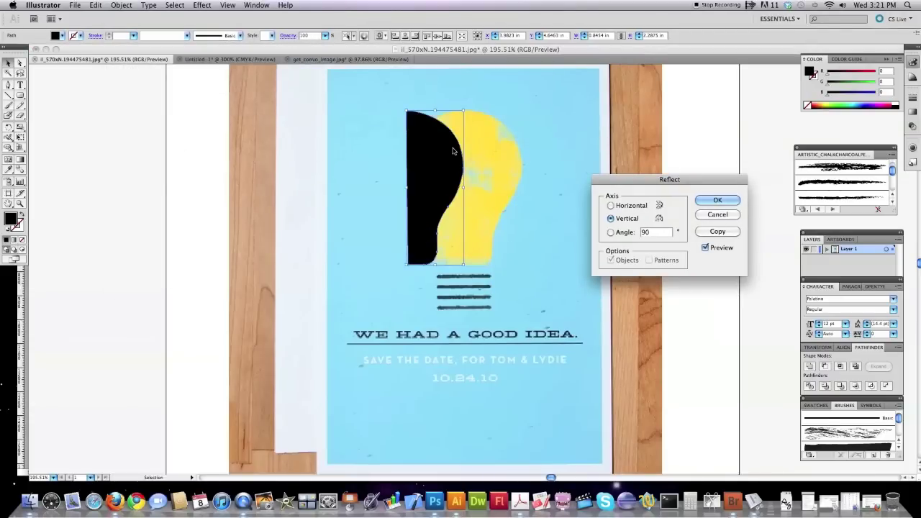
pyautogui.click(717, 231)
# Slide the copy into place as the right half and unite both halves in Pathfinder.
pyautogui.moveTo(467, 176); pyautogui.dragTo(502, 168)
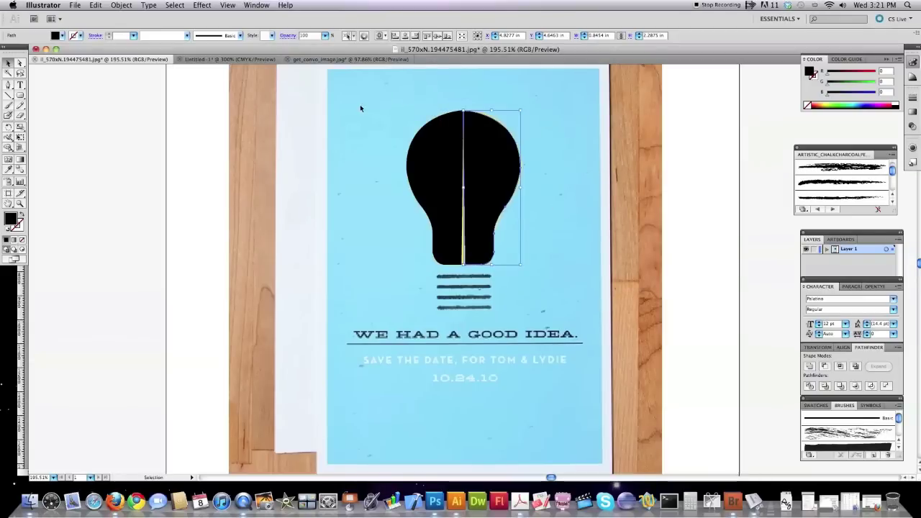
pyautogui.click(295, 117)
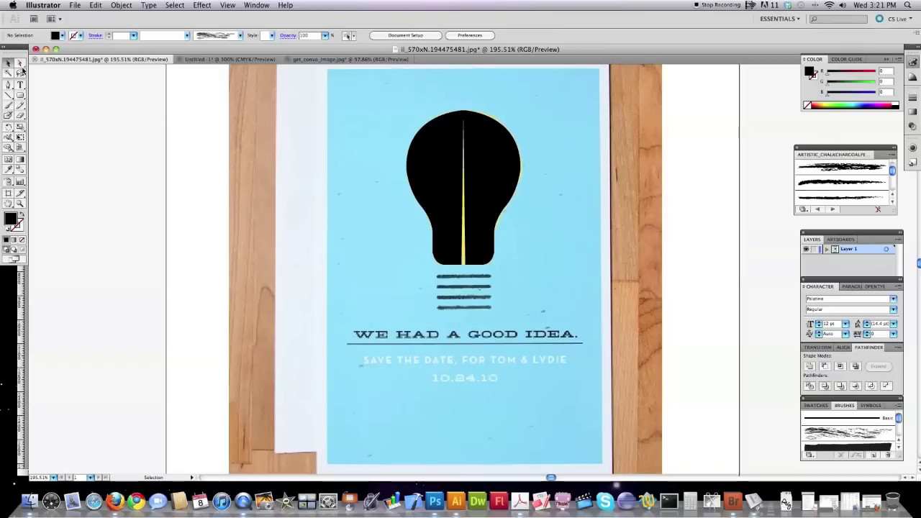
pyautogui.click(20, 64)
pyautogui.click(462, 266)
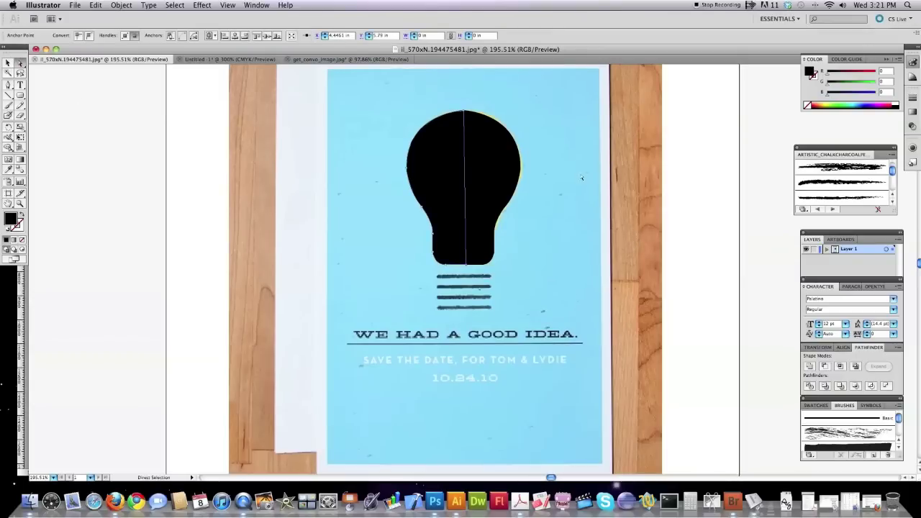
pyautogui.press('v')
pyautogui.click(436, 180)
pyautogui.keyDown('shift'); pyautogui.click(497, 180); pyautogui.keyUp('shift')
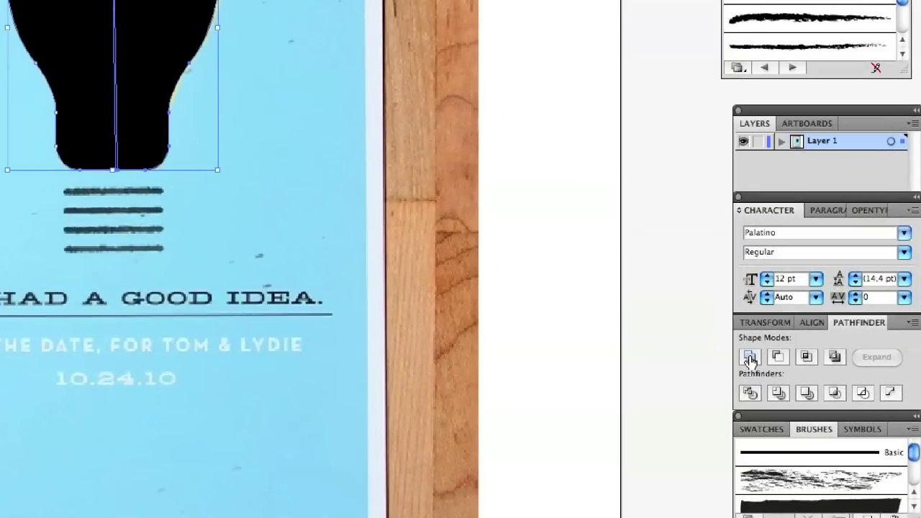
pyautogui.click(750, 358)
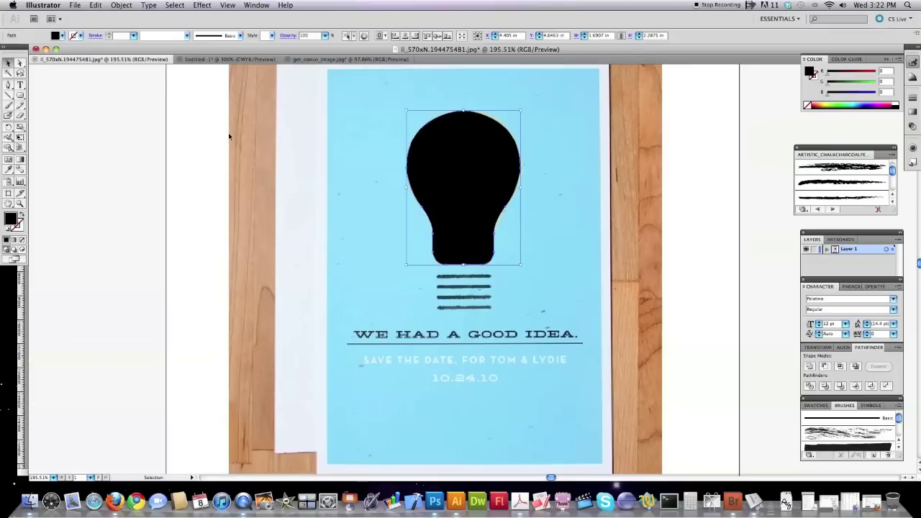
# Fill the traced bulb with the original bulb's yellow and move it to the blank area left.
pyautogui.moveTo(495, 160); pyautogui.dragTo(326, 151)
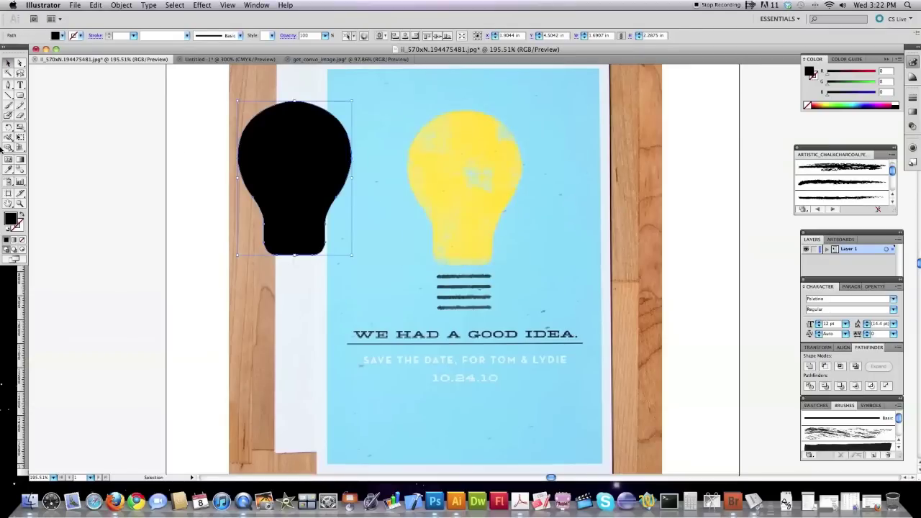
pyautogui.click(9, 168)
pyautogui.click(490, 150)
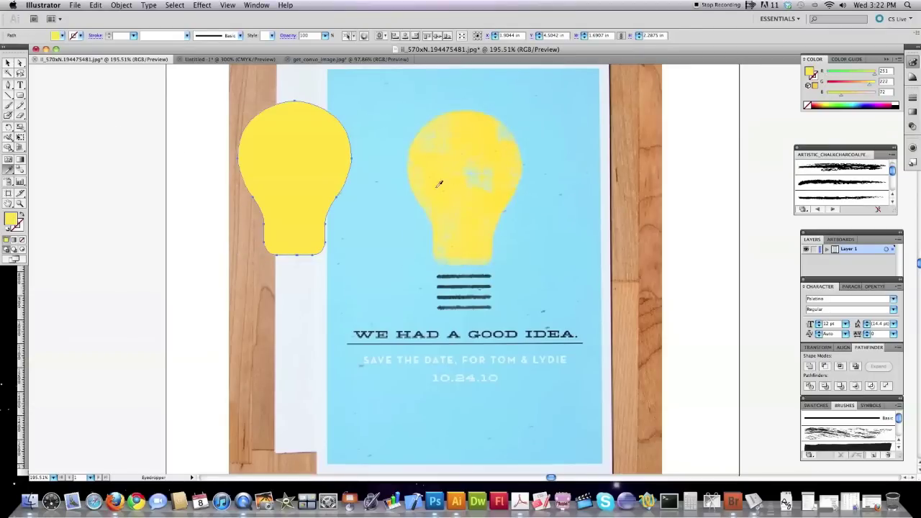
pyautogui.click(8, 64)
pyautogui.moveTo(307, 139); pyautogui.dragTo(161, 190)
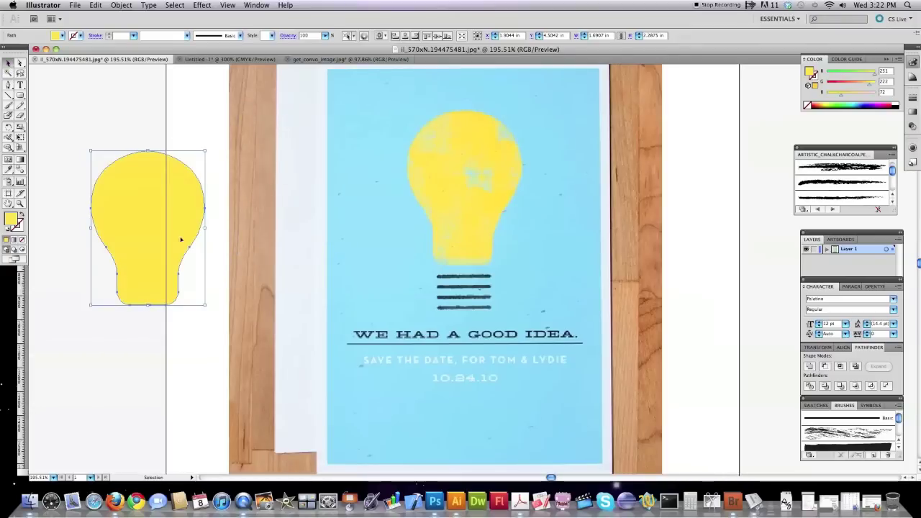
# Give the bulb a yellow stroke using a ChalkCharcoalPencil artistic brush.
pyautogui.click(15, 227)
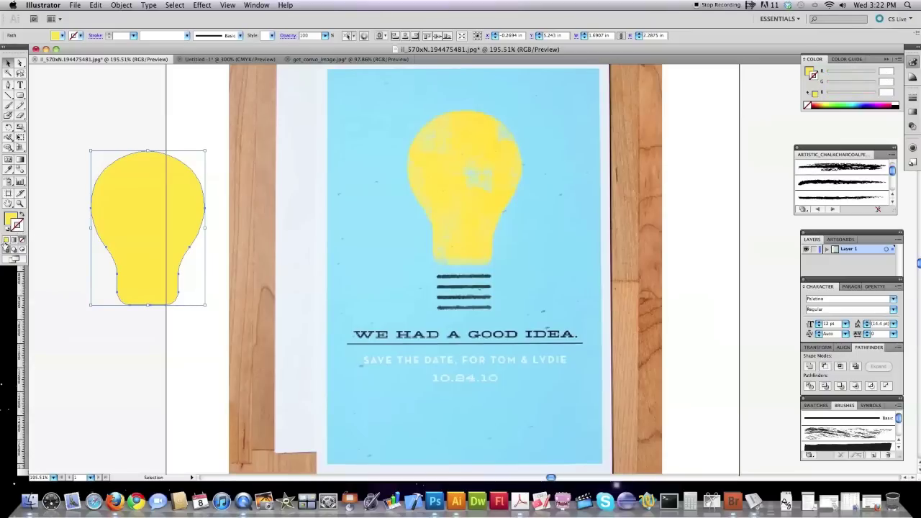
pyautogui.click(7, 241)
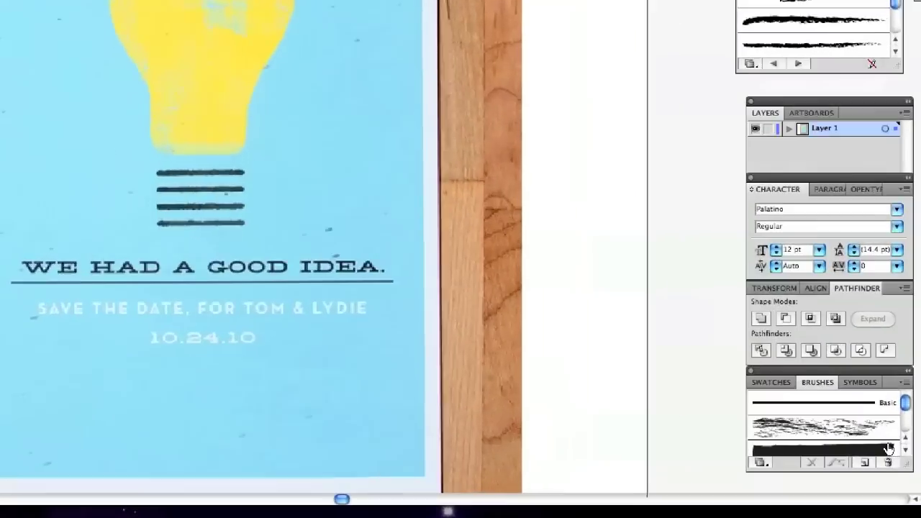
pyautogui.scroll(-2, 864, 398)
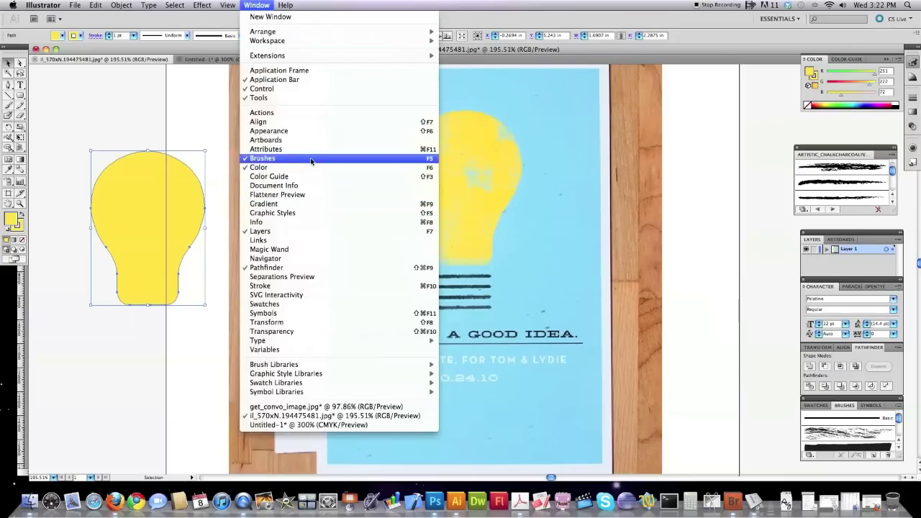
pyautogui.click(271, 161)
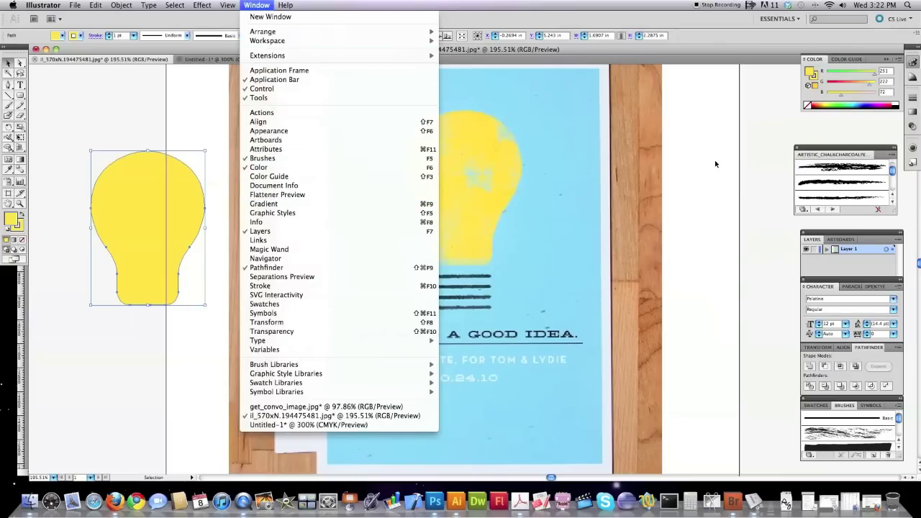
pyautogui.click(900, 405)
pyautogui.moveTo(849, 468)
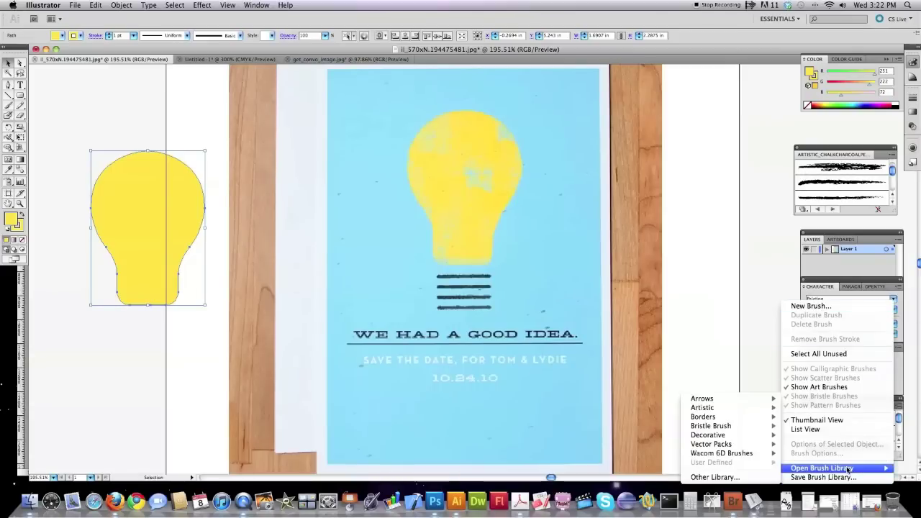
pyautogui.moveTo(713, 408)
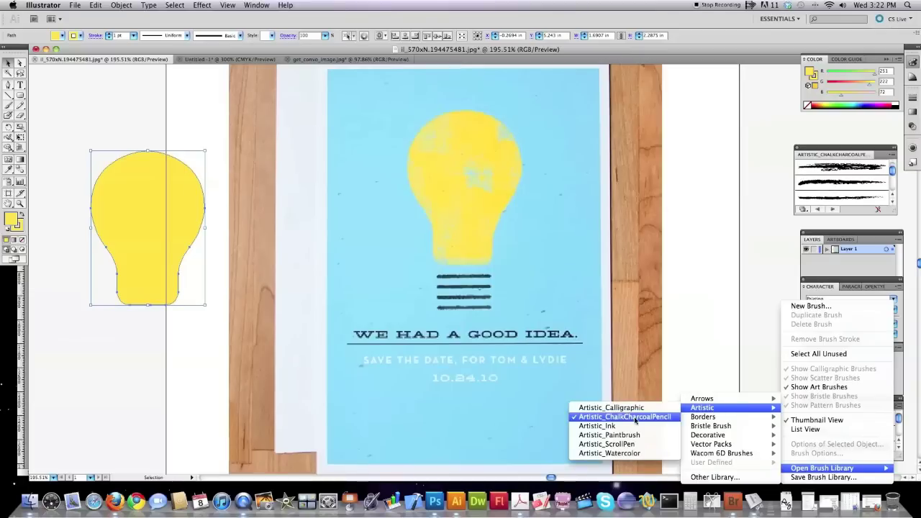
pyautogui.click(758, 339)
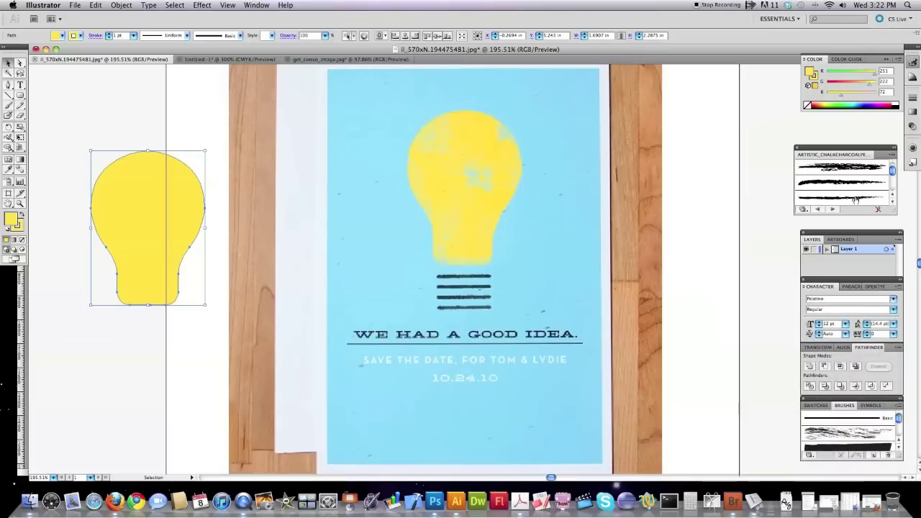
pyautogui.click(856, 200)
pyautogui.click(141, 136)
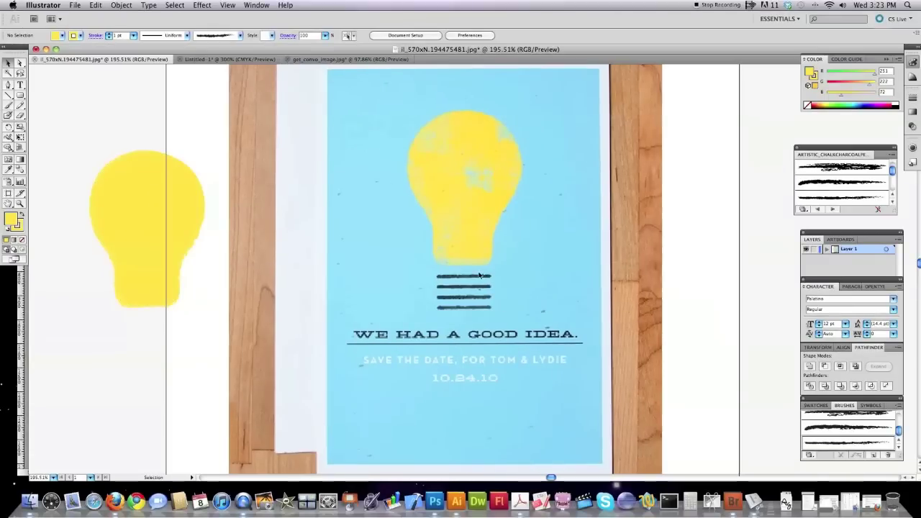
pyautogui.click(18, 205)
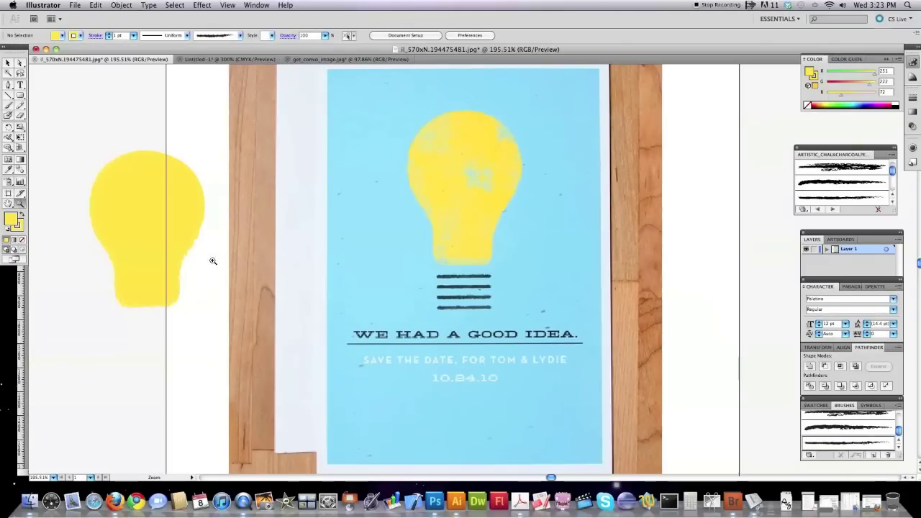
# Zoom in on the stripes and draw a thin rounded rectangle over the top stripe.
pyautogui.click(476, 296)
pyautogui.click(472, 261)
pyautogui.click(483, 278)
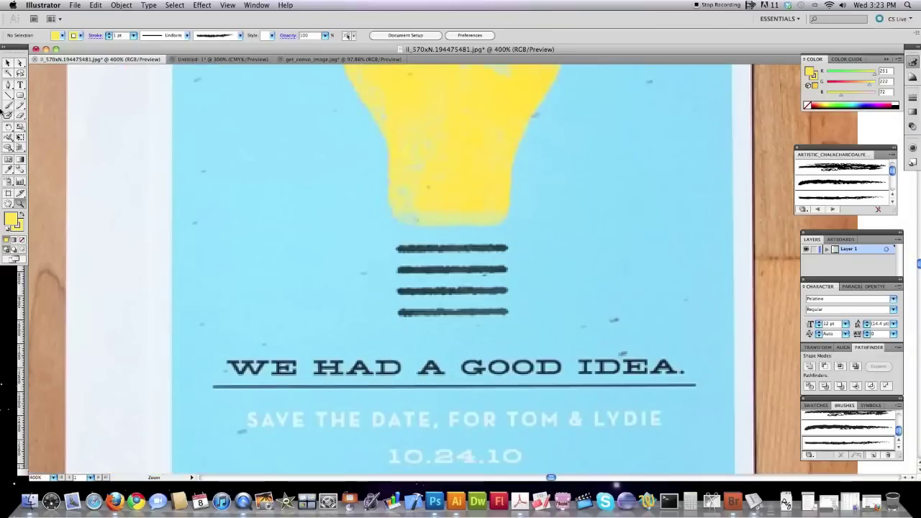
pyautogui.click(20, 96)
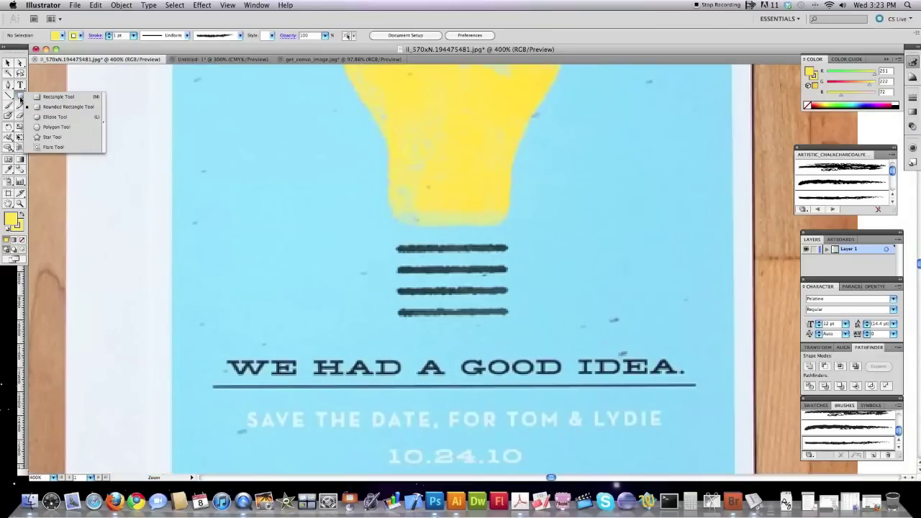
pyautogui.click(54, 109)
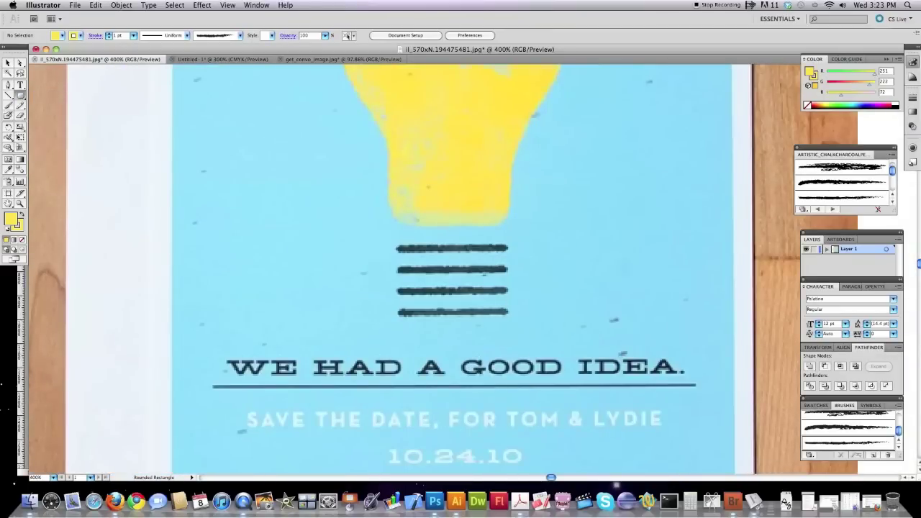
pyautogui.moveTo(399, 246); pyautogui.dragTo(508, 249)
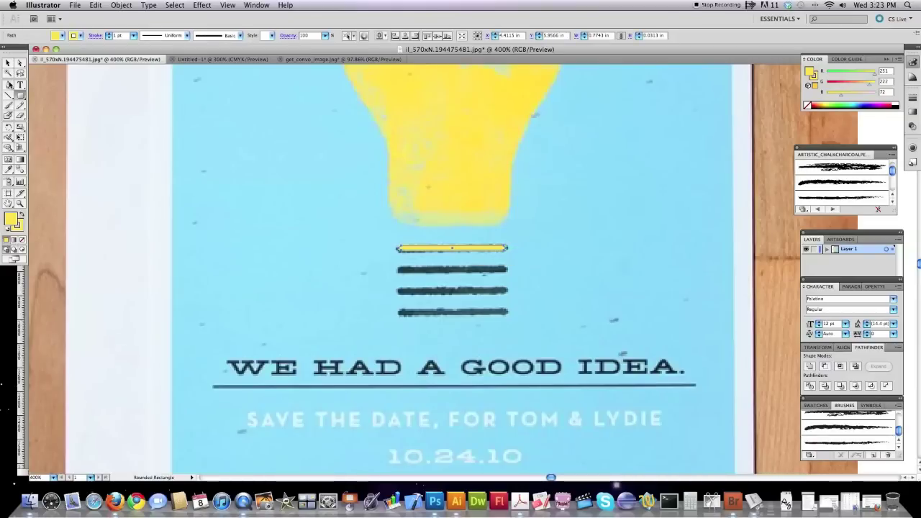
# Colour the bar the stripes' dark teal with a chalk-charcoal brush stroke, then zoom out.
pyautogui.click(9, 171)
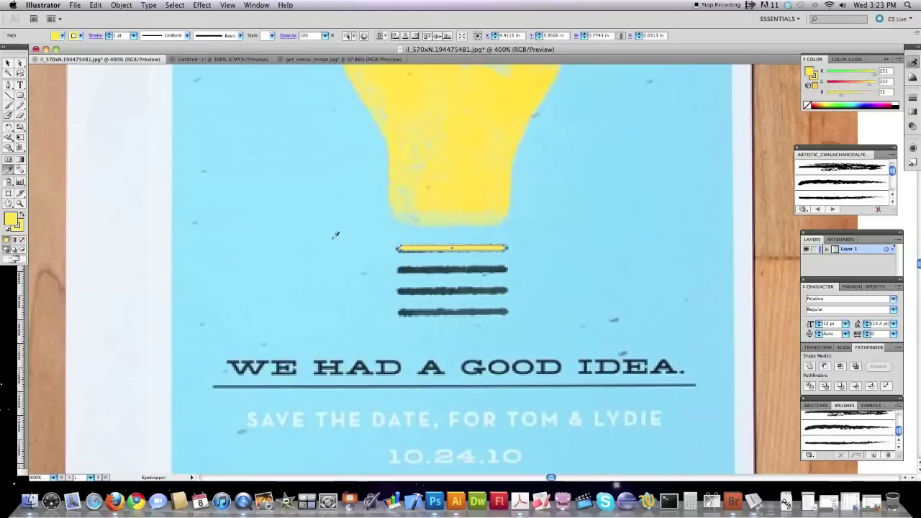
pyautogui.click(420, 270)
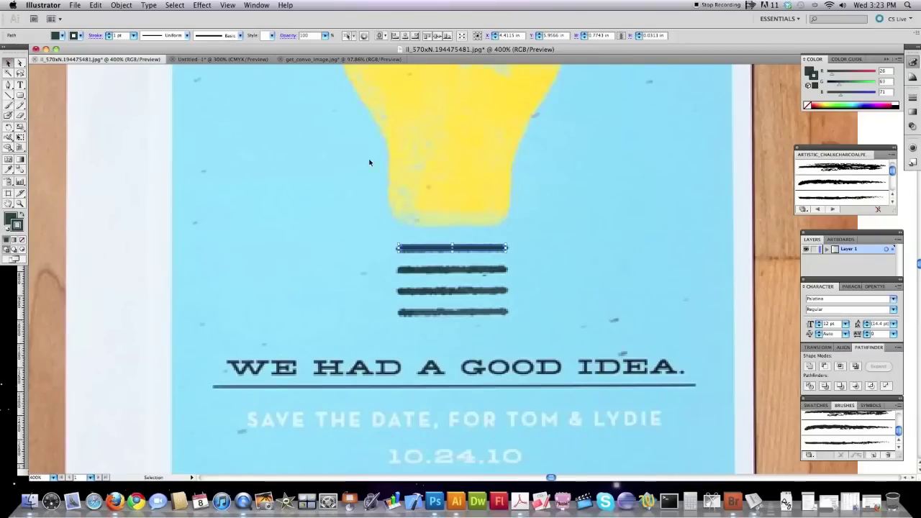
pyautogui.click(841, 197)
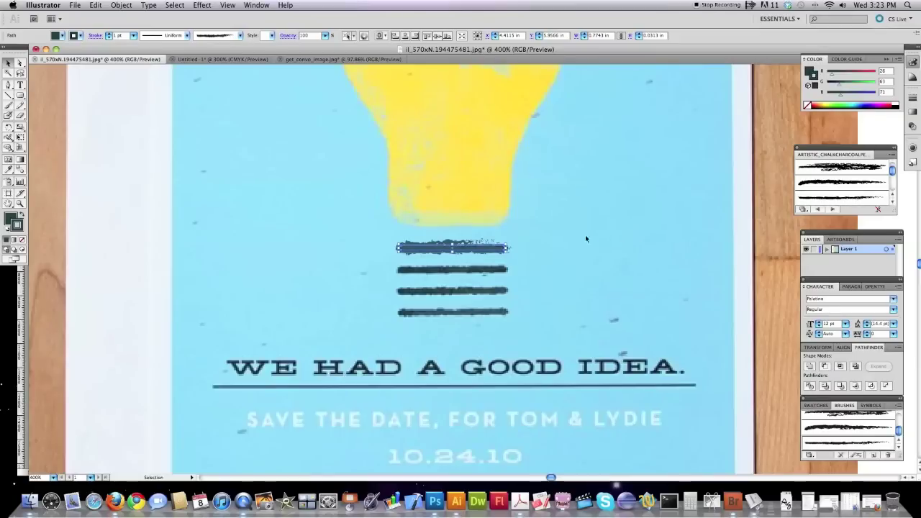
pyautogui.click(210, 215)
pyautogui.click(19, 204)
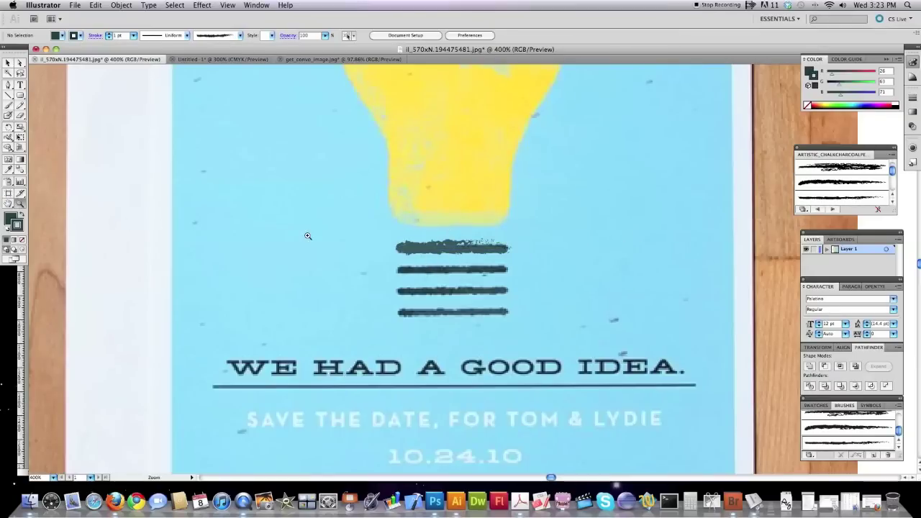
pyautogui.press('super+0')
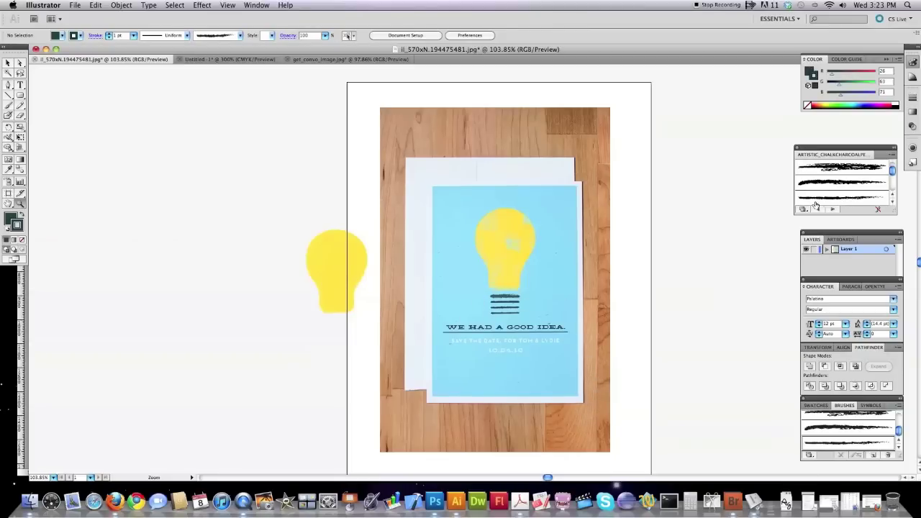
# Place the traced yellow bulb over the card's bulb.
pyautogui.moveTo(259, 195); pyautogui.dragTo(579, 364)
pyautogui.press('v')
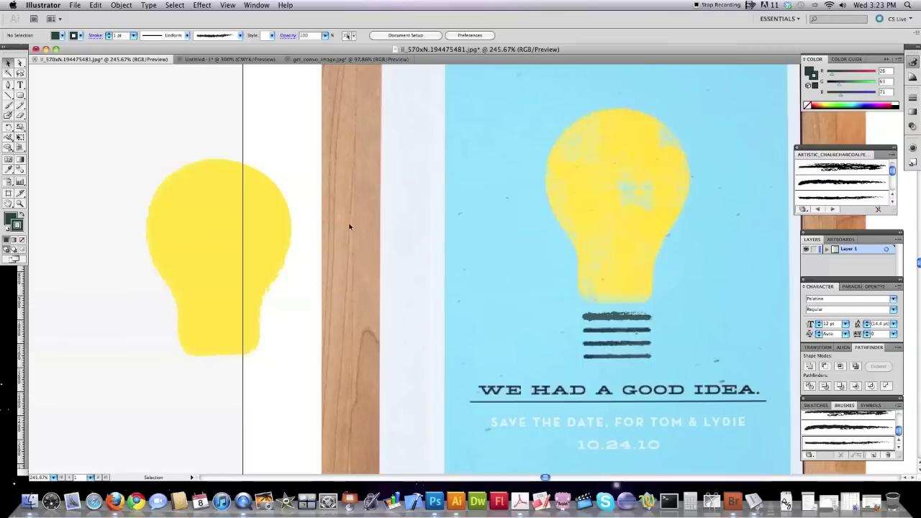
pyautogui.moveTo(237, 222); pyautogui.dragTo(634, 170)
pyautogui.click(735, 299)
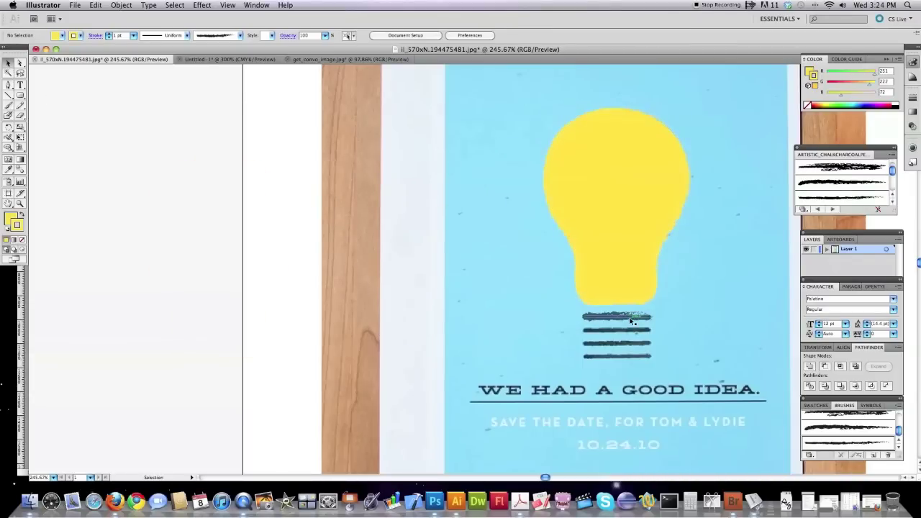
# Copy the chalky bar down onto the remaining stripes, then zoom out to 150%.
pyautogui.click(630, 317)
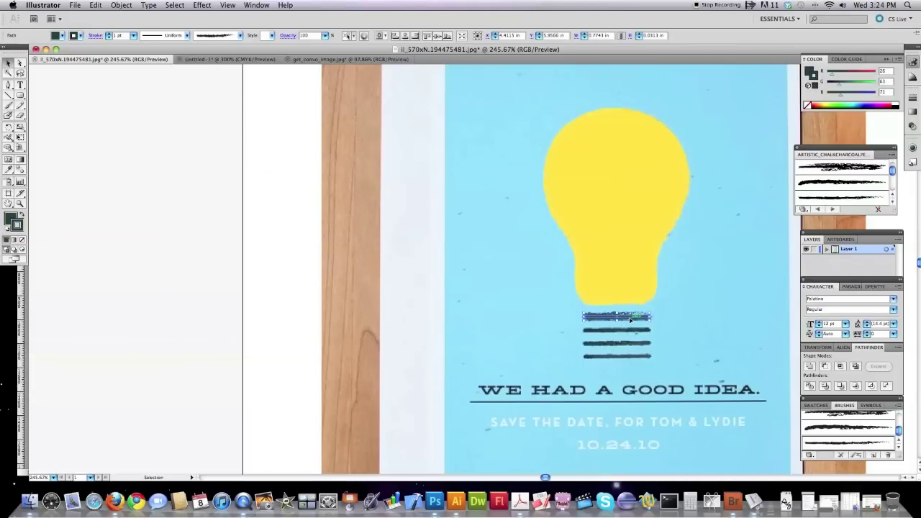
pyautogui.moveTo(630, 319); pyautogui.dragTo(632, 348)
pyautogui.keyDown('shift'); pyautogui.click(628, 351); pyautogui.keyUp('shift')
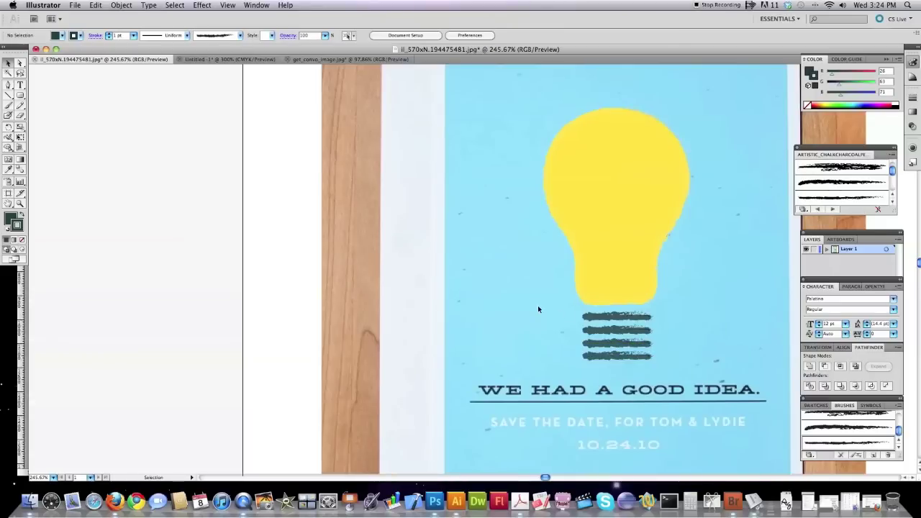
pyautogui.click(17, 206)
pyautogui.keyDown('alt'); pyautogui.click(710, 229); pyautogui.keyUp('alt')
pyautogui.keyDown('alt'); pyautogui.click(462, 305); pyautogui.keyUp('alt')
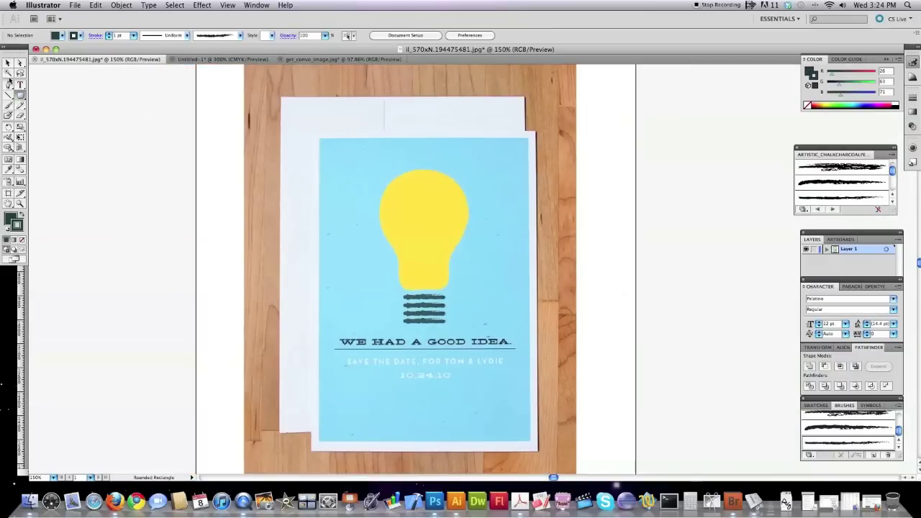
# Draw a card-sized rectangle, shift it left and fill it with the card's light blue.
pyautogui.moveTo(20, 95); pyautogui.dragTo(21, 95)
pyautogui.moveTo(319, 138)
pyautogui.mouseDown()
pyautogui.moveTo(504, 420)
pyautogui.moveTo(531, 442)
pyautogui.mouseUp()
pyautogui.click(7, 63)
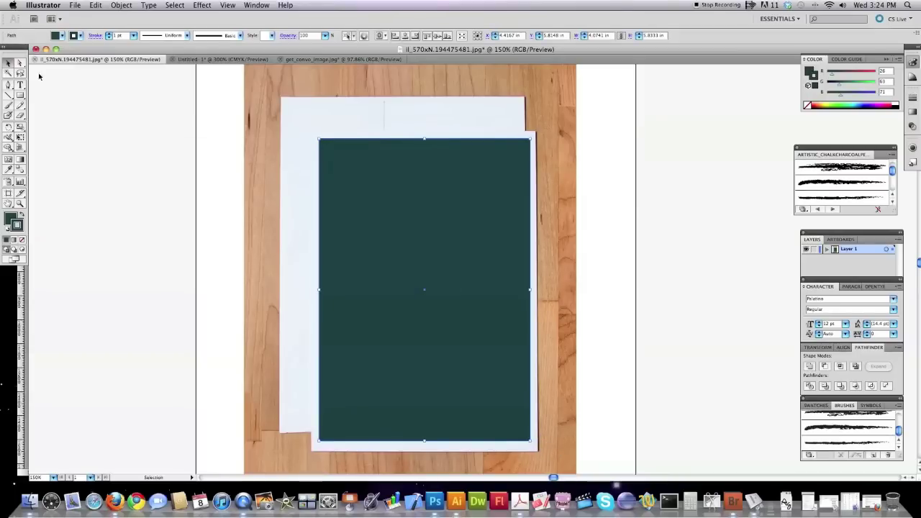
pyautogui.moveTo(425, 162); pyautogui.dragTo(230, 162)
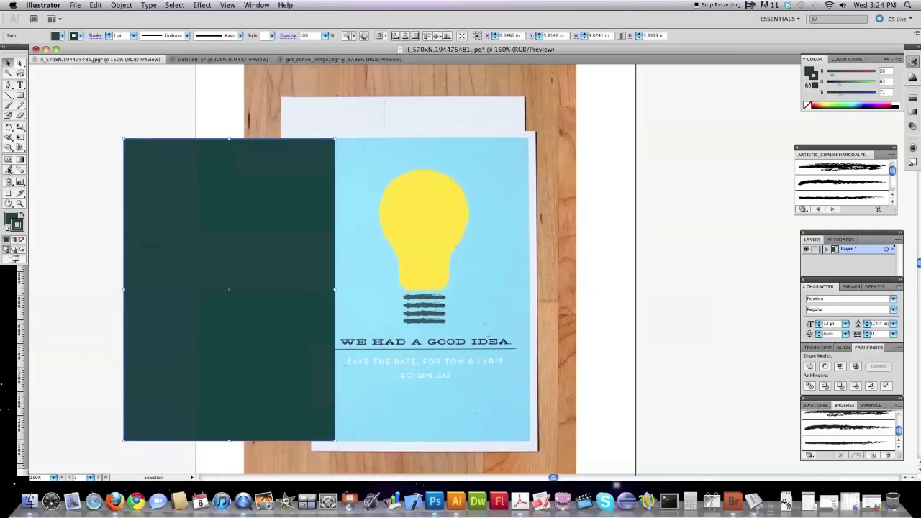
pyautogui.click(8, 170)
pyautogui.click(341, 160)
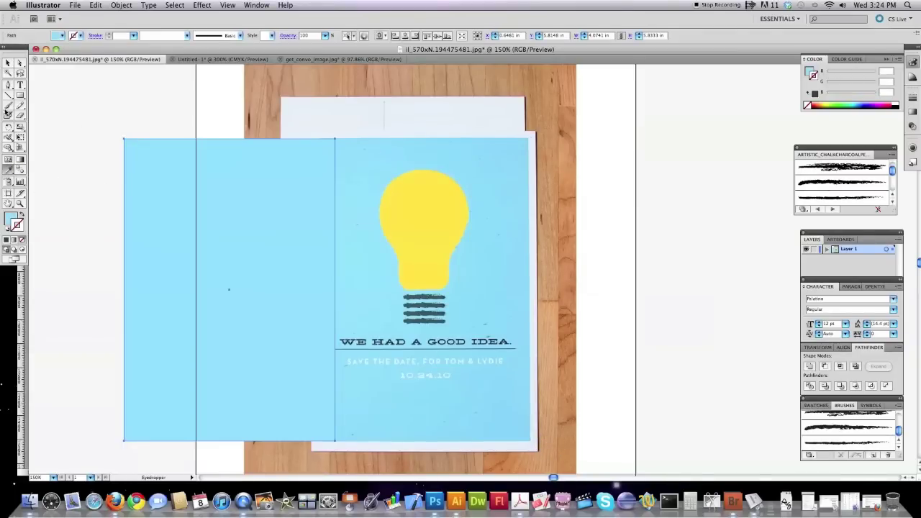
# Send the blue rectangle one step backward with Object > Arrange.
pyautogui.click(7, 63)
pyautogui.click(121, 6)
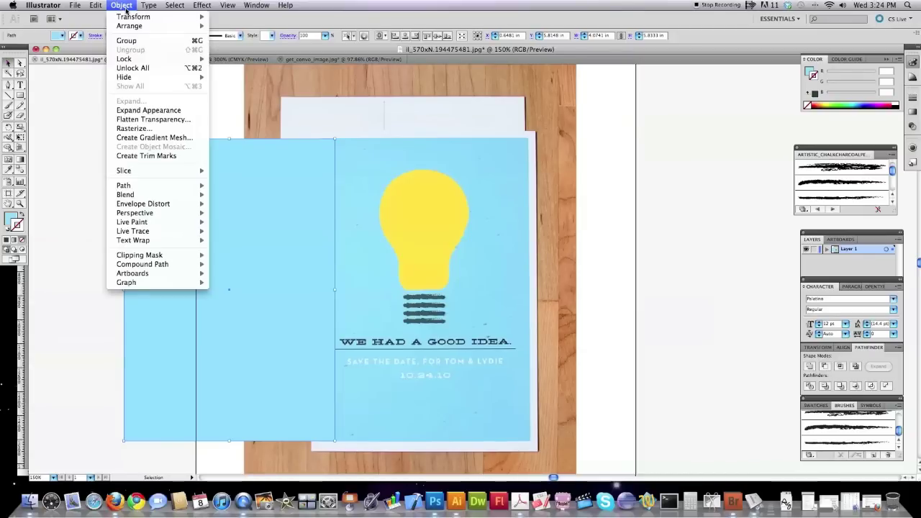
pyautogui.moveTo(144, 26)
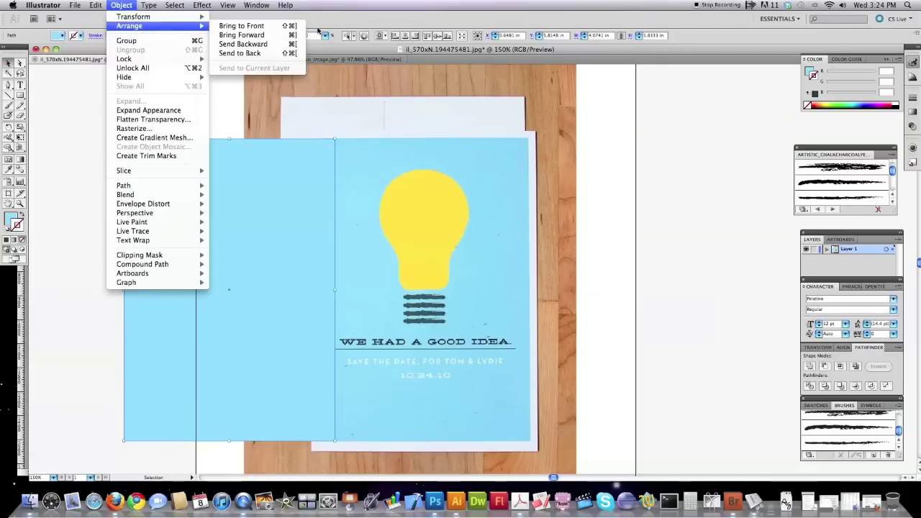
pyautogui.click(243, 44)
pyautogui.click(121, 6)
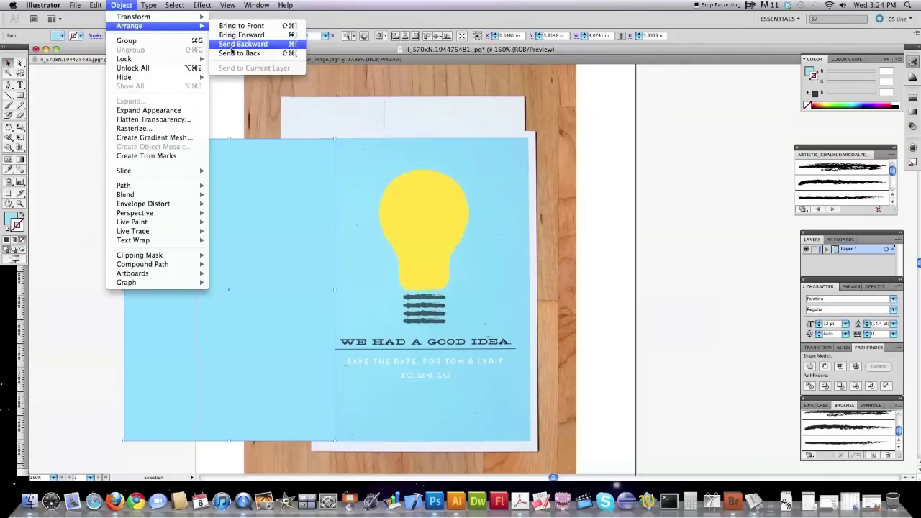
pyautogui.click(231, 46)
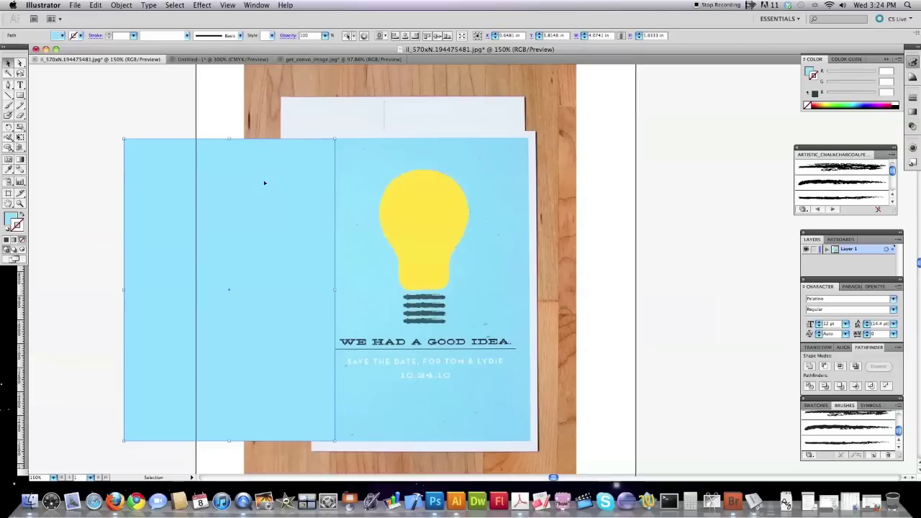
pyautogui.keyDown('shift'); pyautogui.click(242, 209); pyautogui.keyUp('shift')
# Put the blue panel behind the redrawn bulb and stripes, then move them all left of the card.
pyautogui.moveTo(200, 209); pyautogui.dragTo(394, 204)
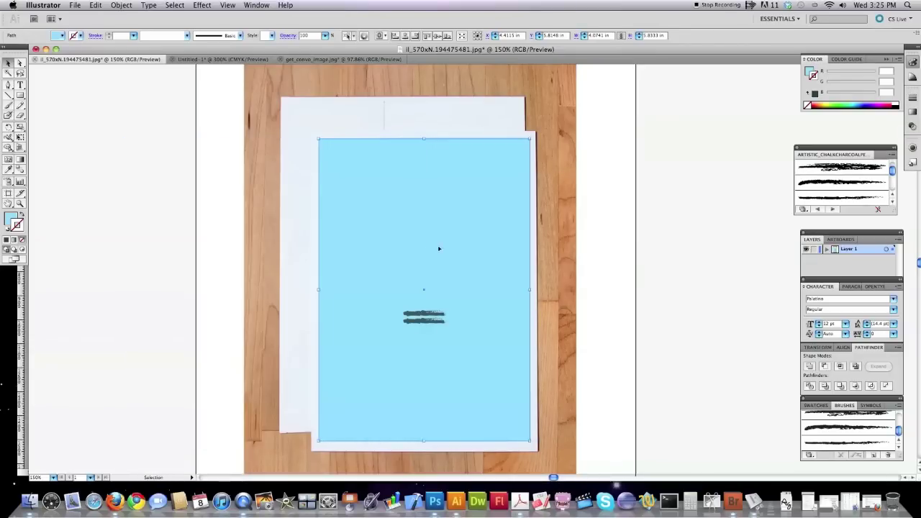
pyautogui.press('super+shift+bracketleft')
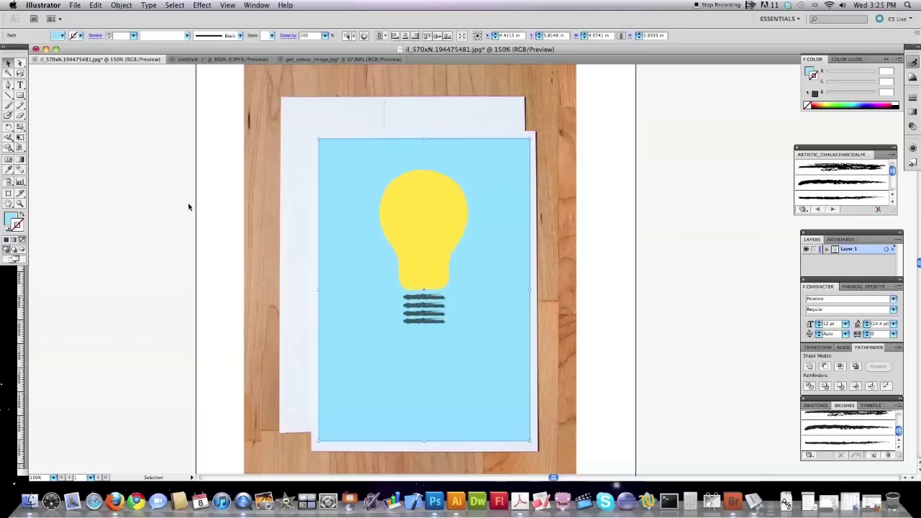
pyautogui.click(187, 206)
pyautogui.moveTo(301, 126); pyautogui.dragTo(599, 372)
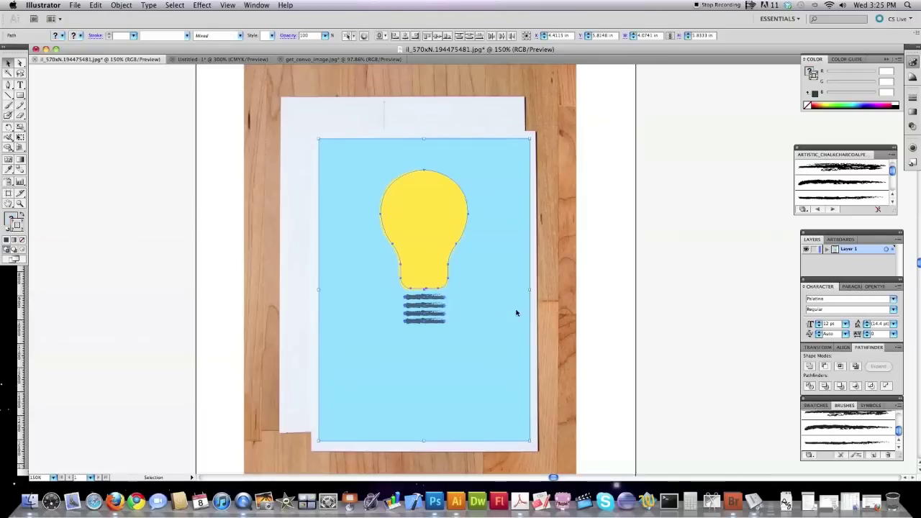
pyautogui.moveTo(516, 313); pyautogui.dragTo(269, 312)
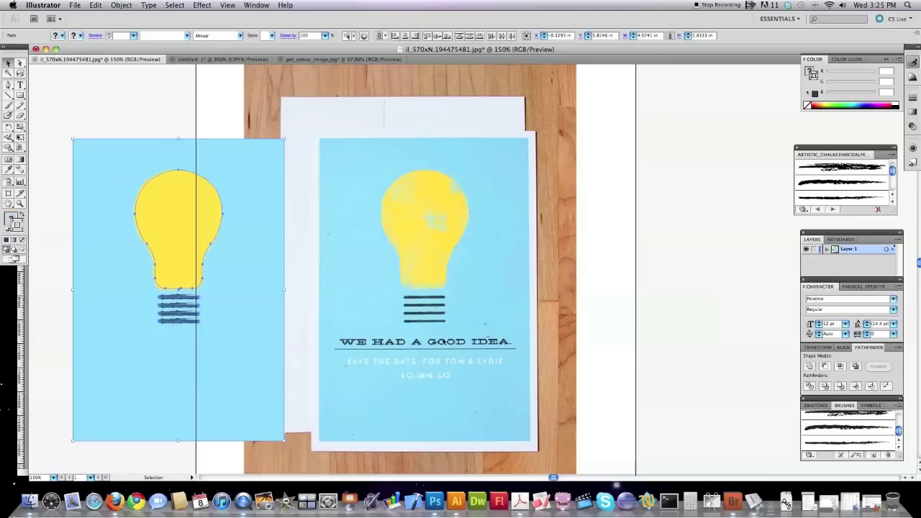
pyautogui.click(585, 329)
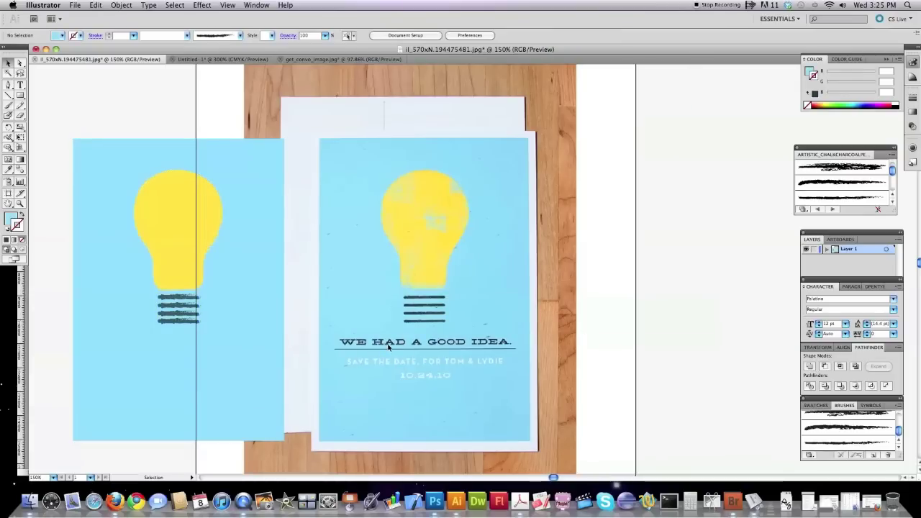
pyautogui.click(19, 85)
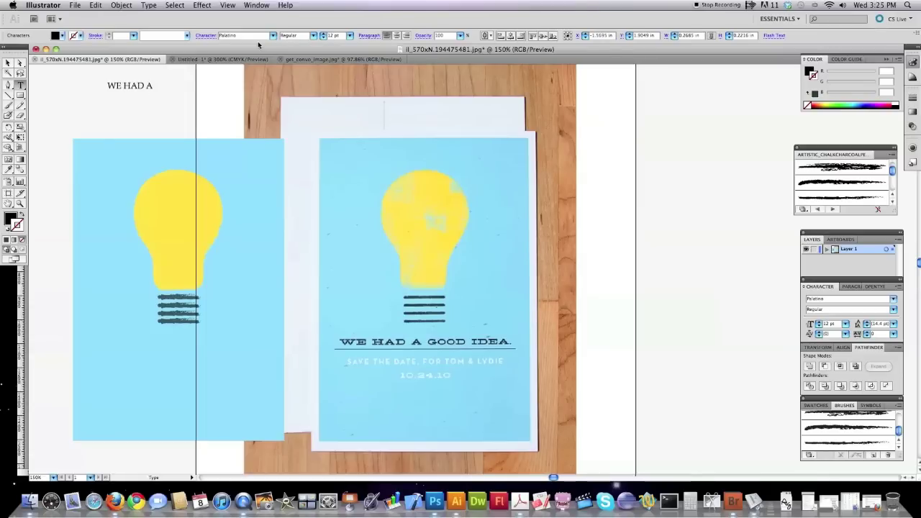
# Finish the 'WE HAD A GOOD IDEA' heading and move it onto the left panel.
pyautogui.write('IDEA')
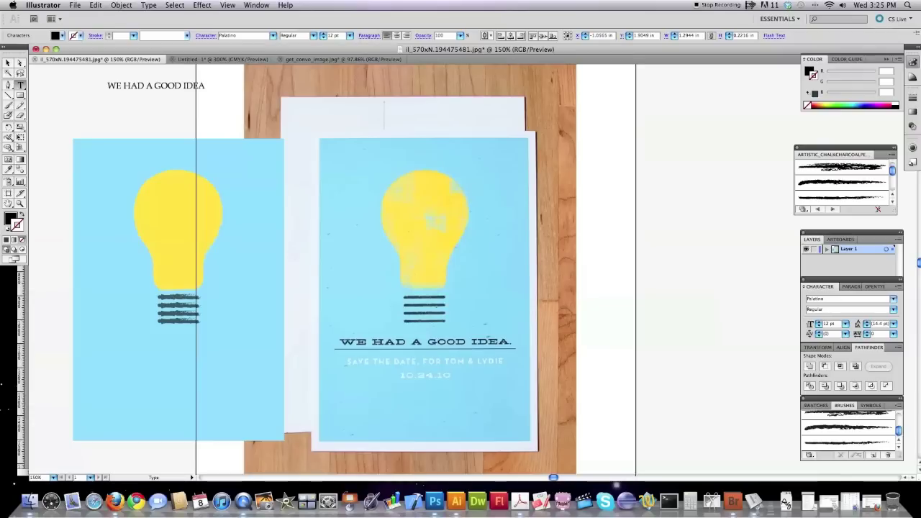
pyautogui.click(7, 63)
pyautogui.moveTo(142, 85); pyautogui.dragTo(166, 348)
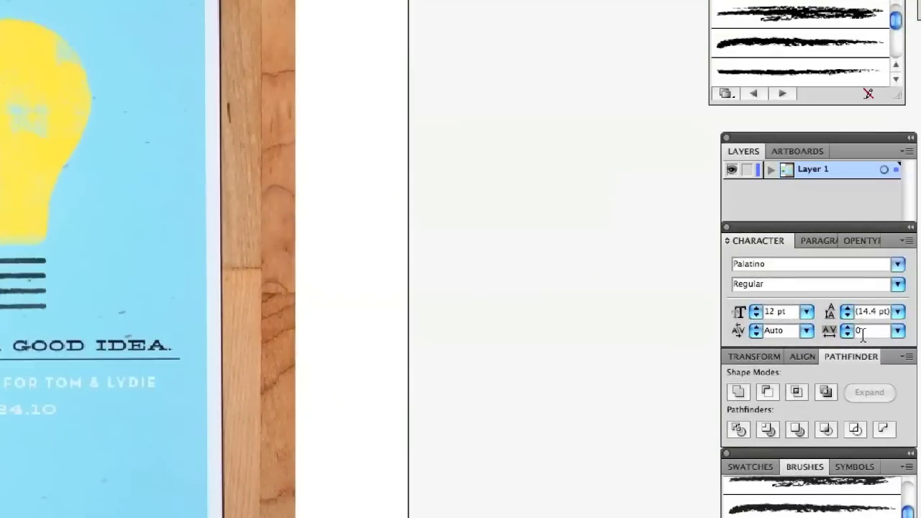
# Set the heading to about 15 pt with letter spacing 50.
pyautogui.write('15')
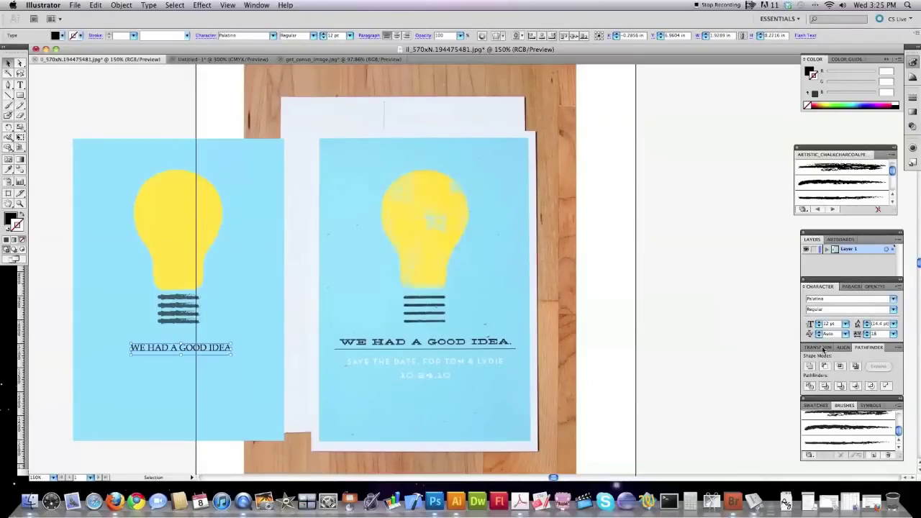
pyautogui.click(893, 334)
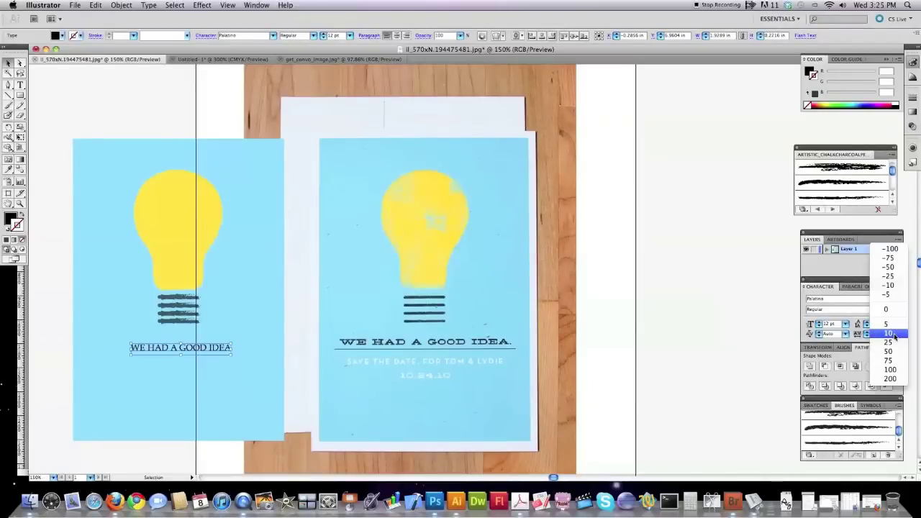
pyautogui.click(890, 351)
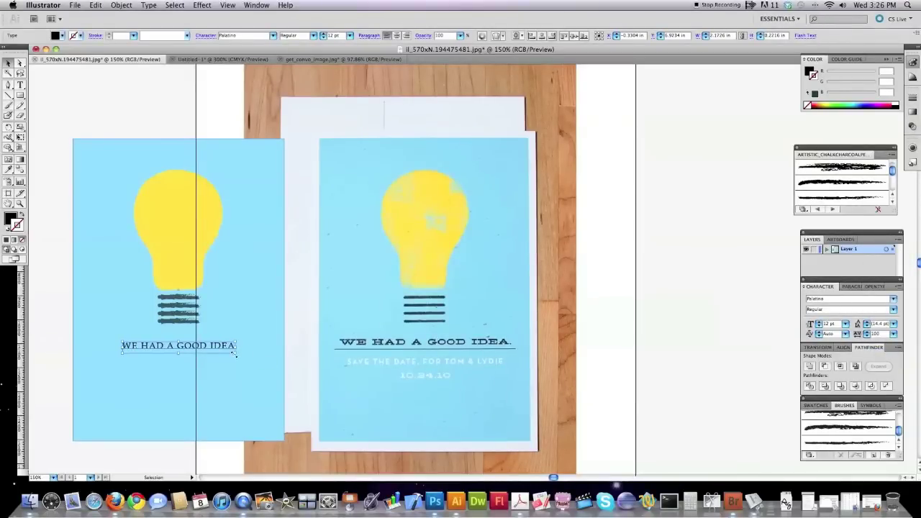
pyautogui.moveTo(234, 354); pyautogui.dragTo(265, 356)
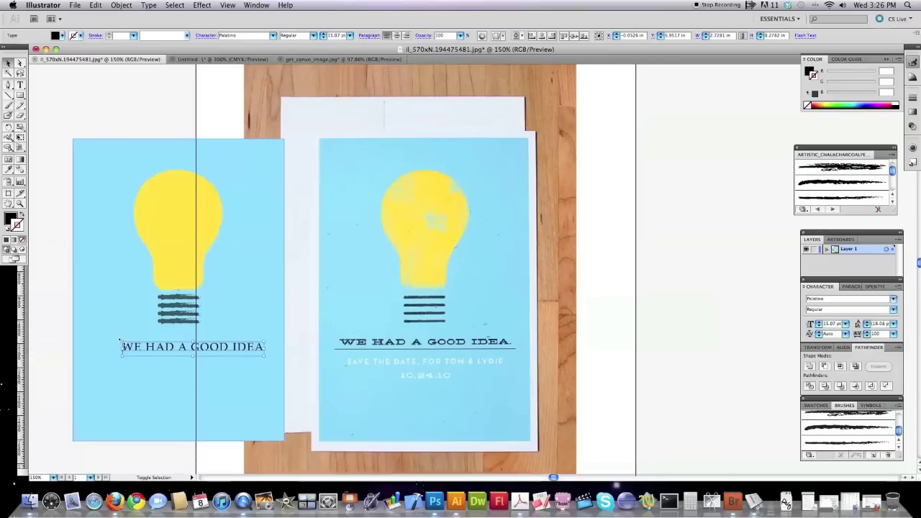
pyautogui.click(154, 346)
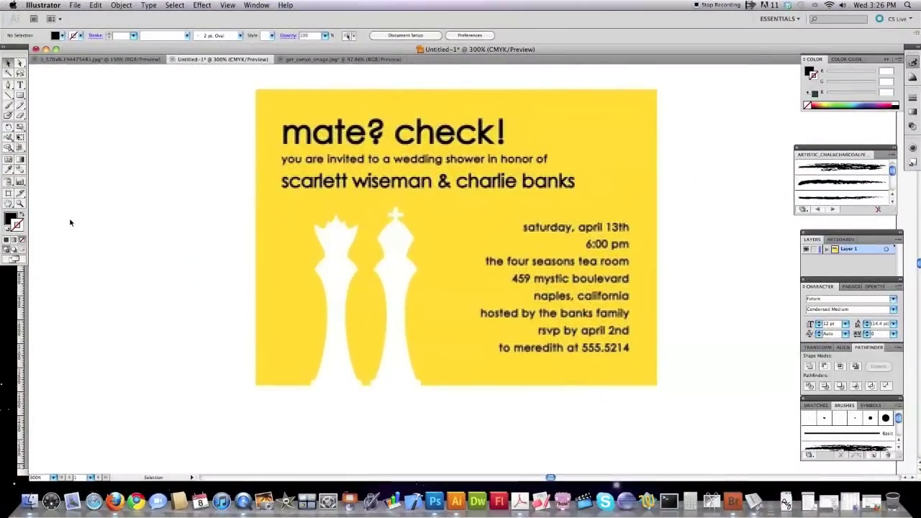
# Zoom in and place Pen anchors from the queen's crown top down its left edge to the neck.
pyautogui.click(430, 252)
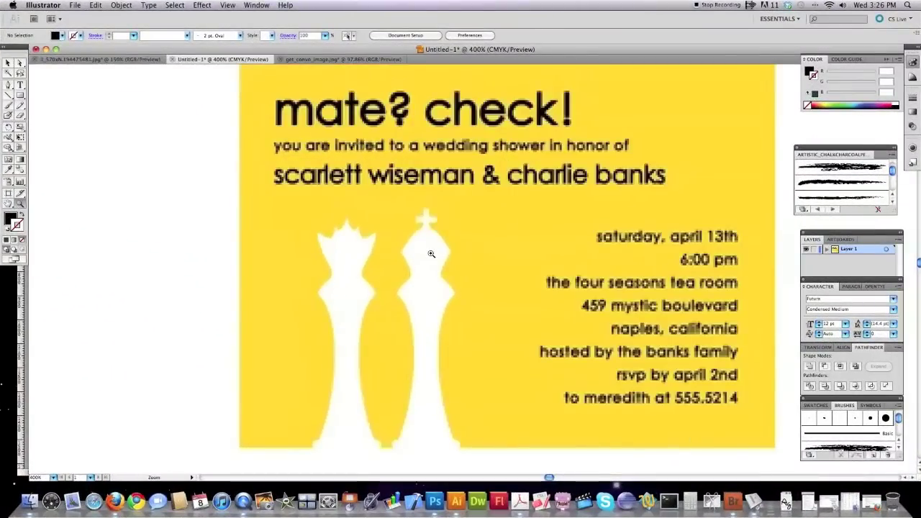
pyautogui.click(8, 85)
pyautogui.click(346, 223)
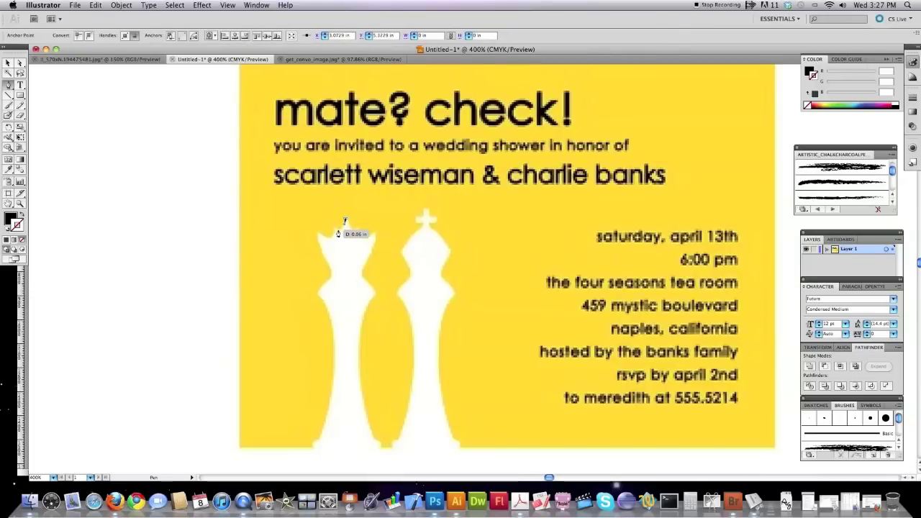
pyautogui.click(334, 229)
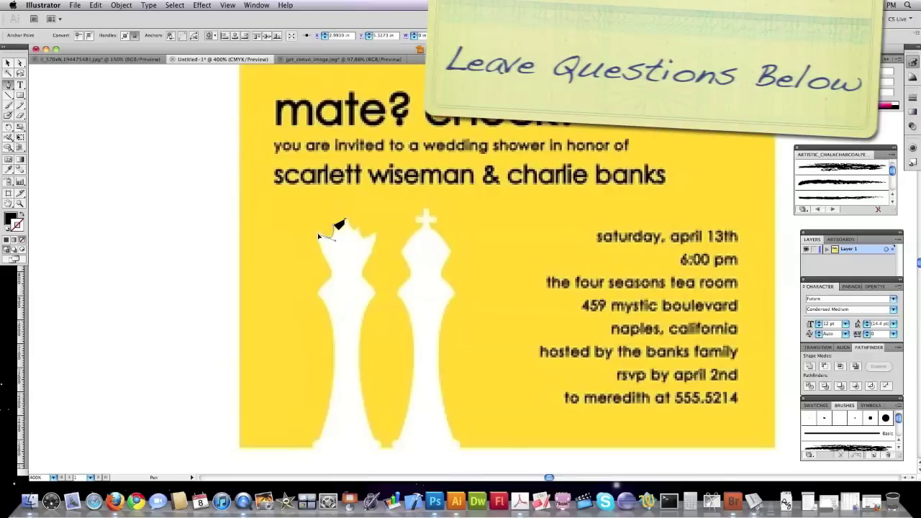
pyautogui.click(323, 240)
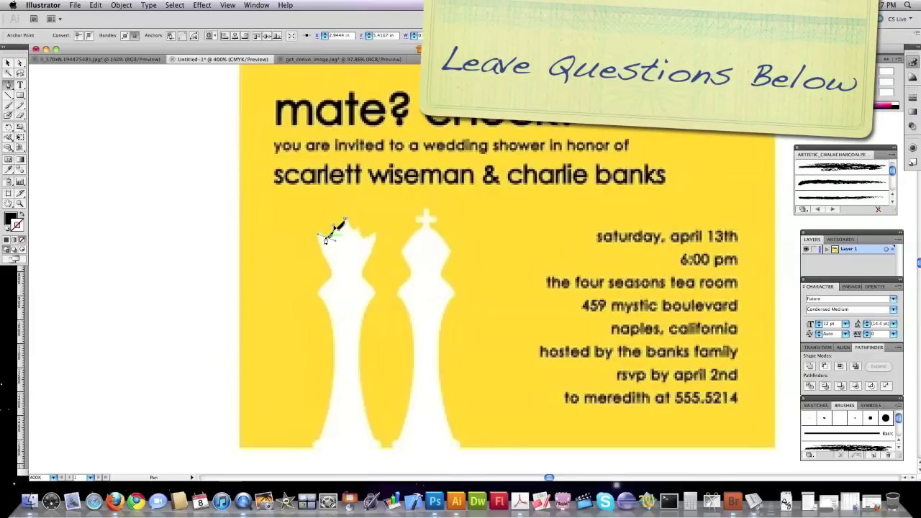
pyautogui.click(323, 238)
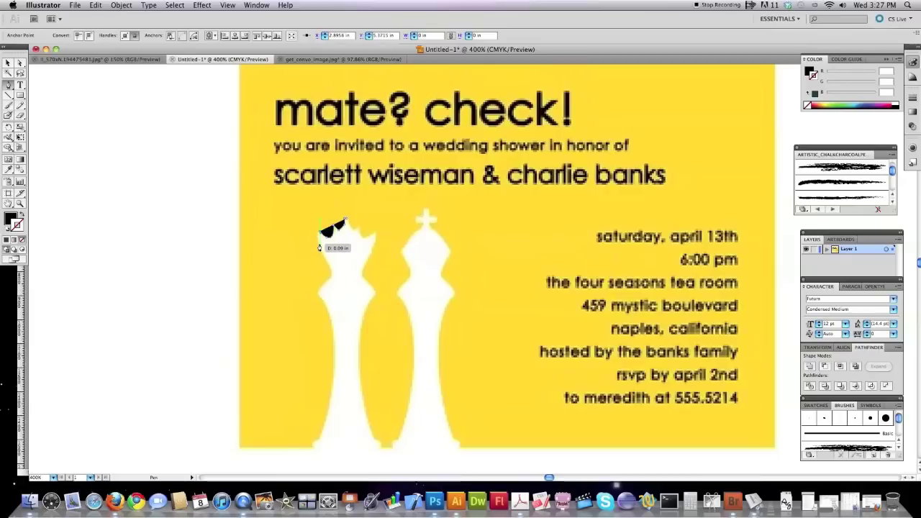
pyautogui.click(319, 240)
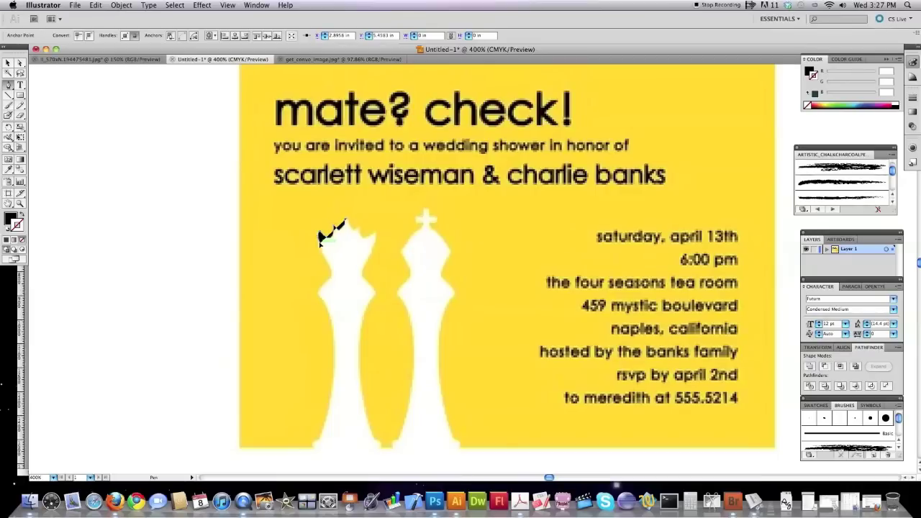
pyautogui.click(331, 267)
pyautogui.moveTo(338, 277); pyautogui.dragTo(333, 334)
# Continue the queen's outline with curves down its left side toward the base.
pyautogui.click(335, 343)
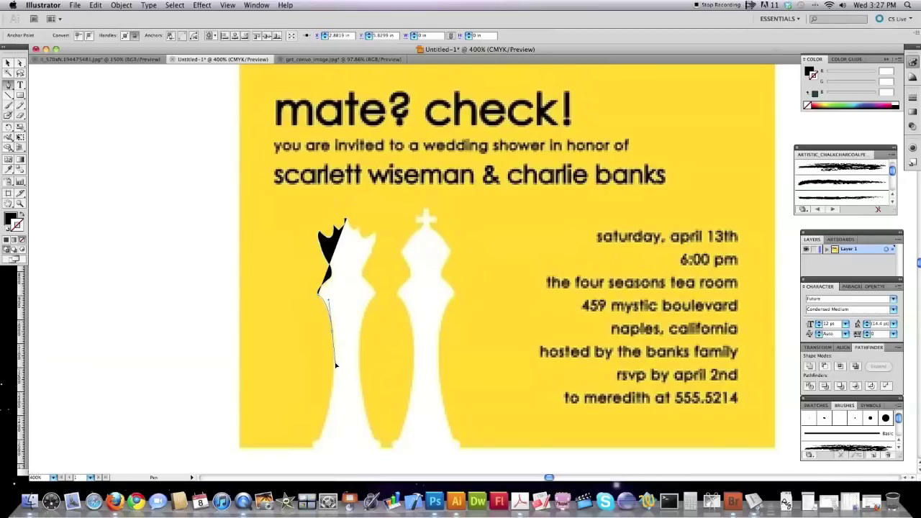
pyautogui.click(331, 334)
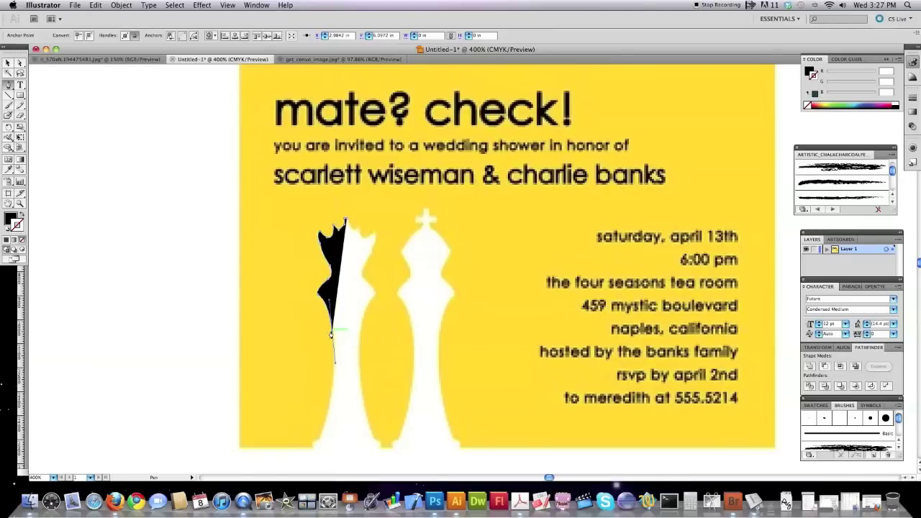
pyautogui.moveTo(331, 334); pyautogui.dragTo(317, 435)
pyautogui.scroll(-1, 314, 436)
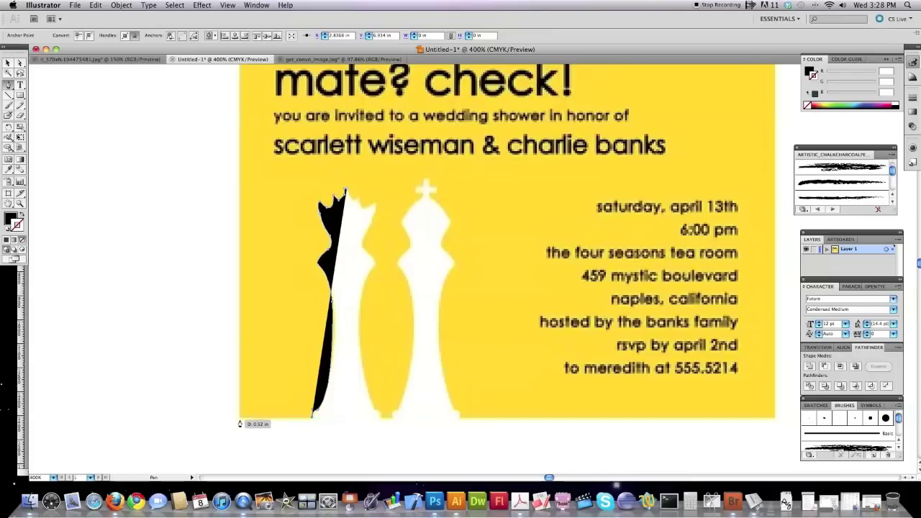
# Run the path around the page corners and bottom edge, then set its fill to None.
pyautogui.click(243, 429)
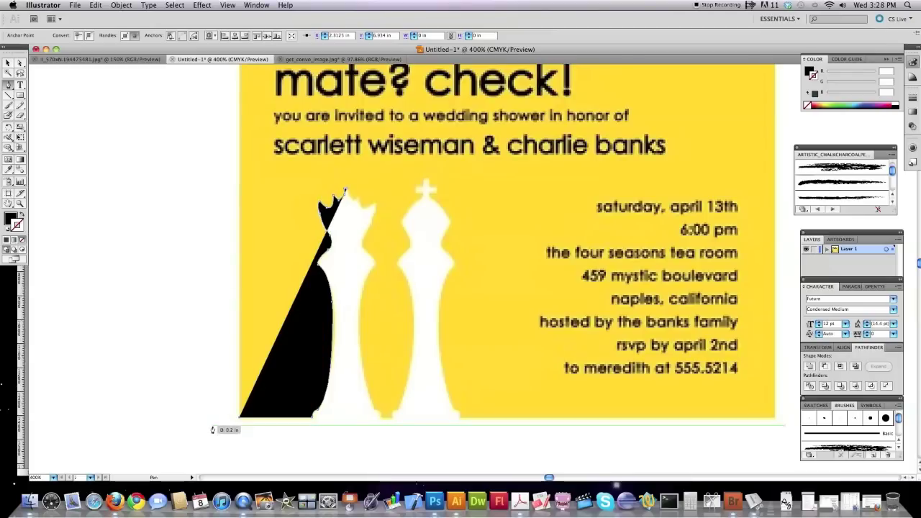
pyautogui.scroll(3, 216, 430)
pyautogui.click(241, 119)
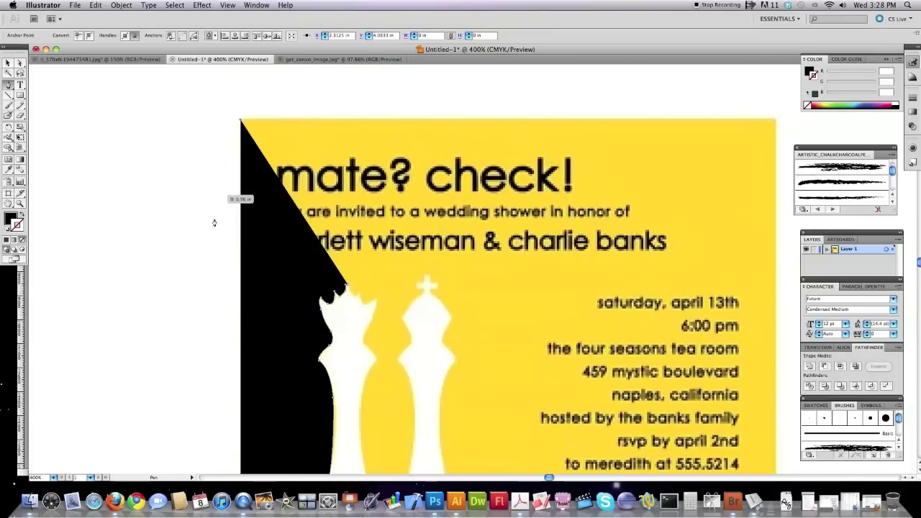
pyautogui.scroll(-2, 214, 239)
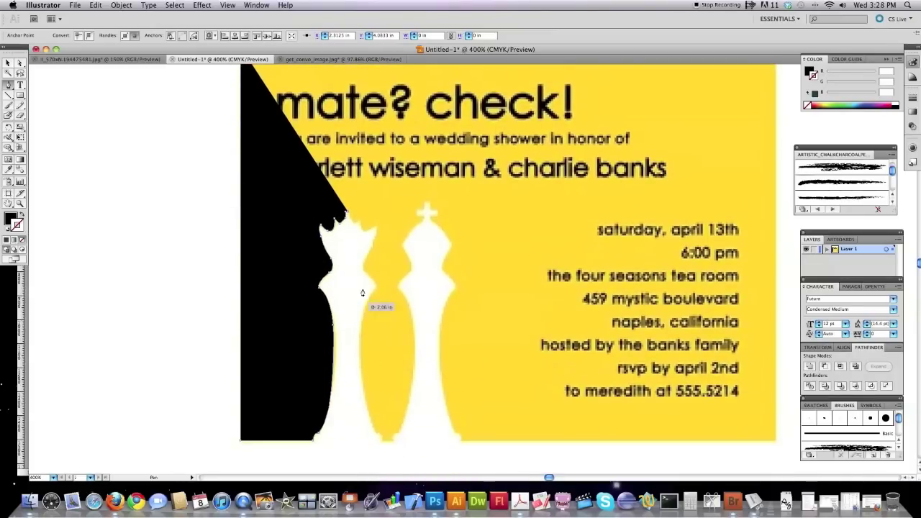
pyautogui.scroll(2, 347, 119)
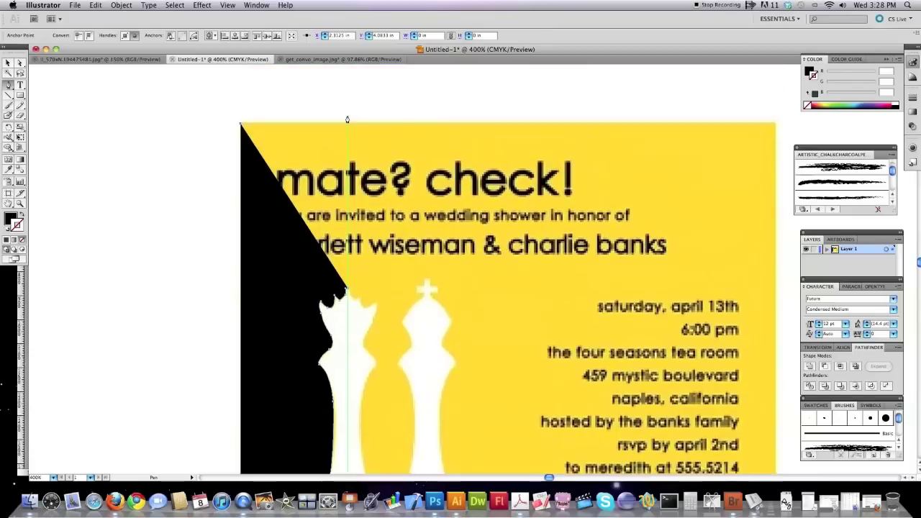
pyautogui.click(777, 127)
pyautogui.scroll(-3, 777, 274)
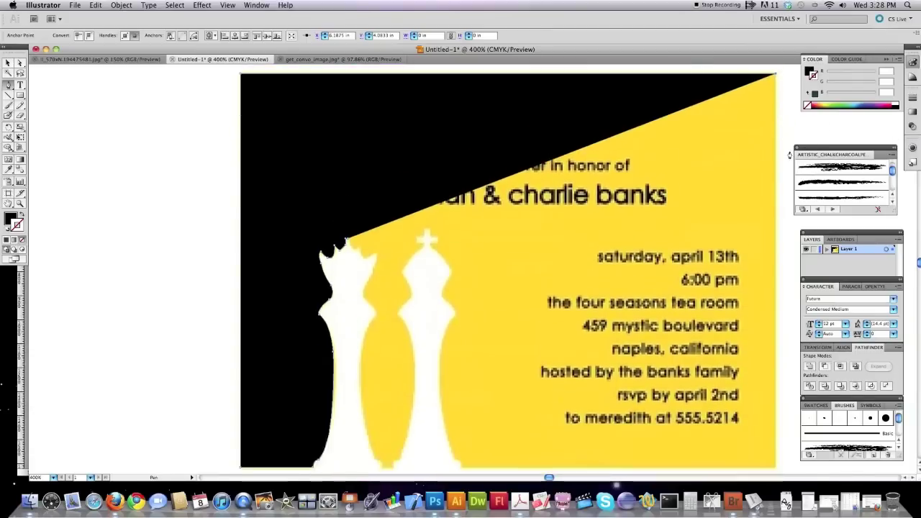
pyautogui.click(776, 403)
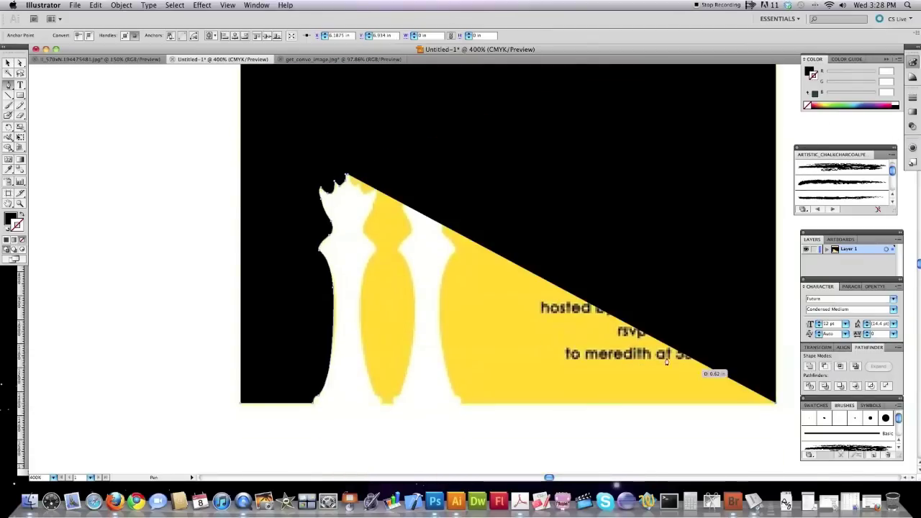
pyautogui.click(461, 405)
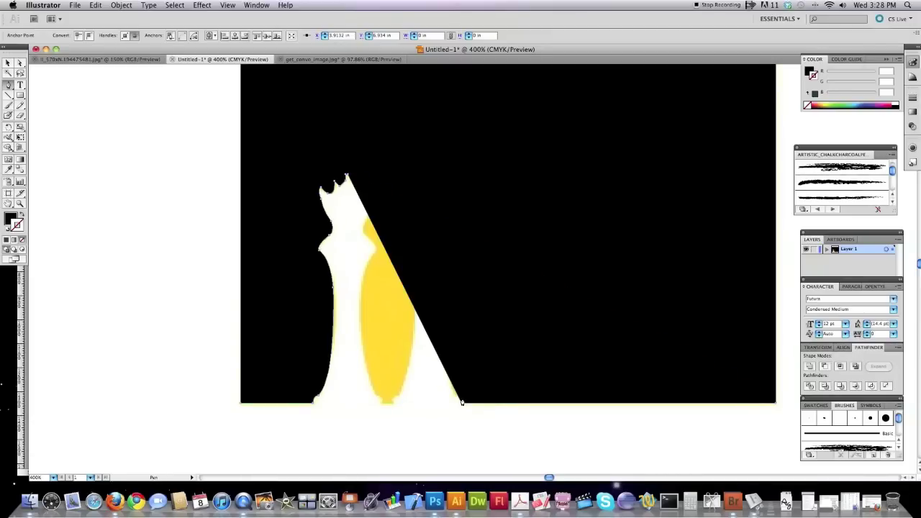
pyautogui.press('v')
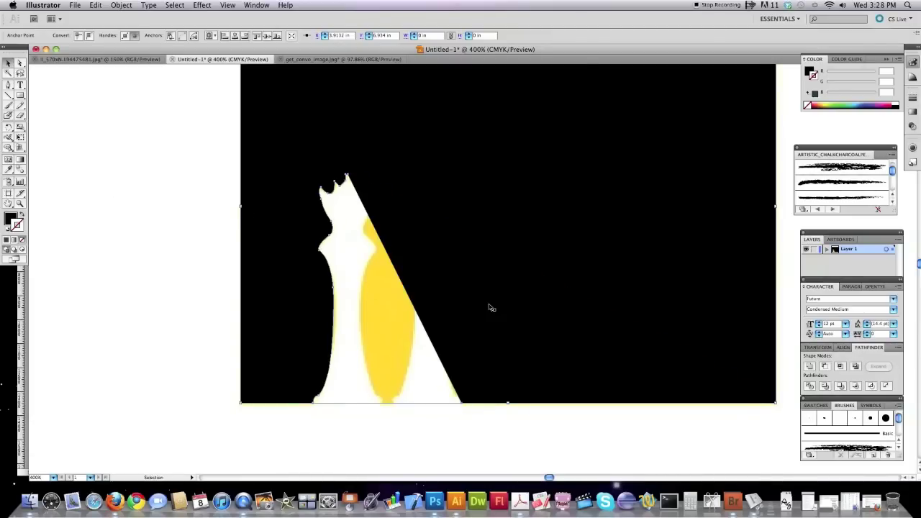
pyautogui.press('/')
# Extend the half-queen path with the Pen, then undo the extra corner anchors.
pyautogui.press('p')
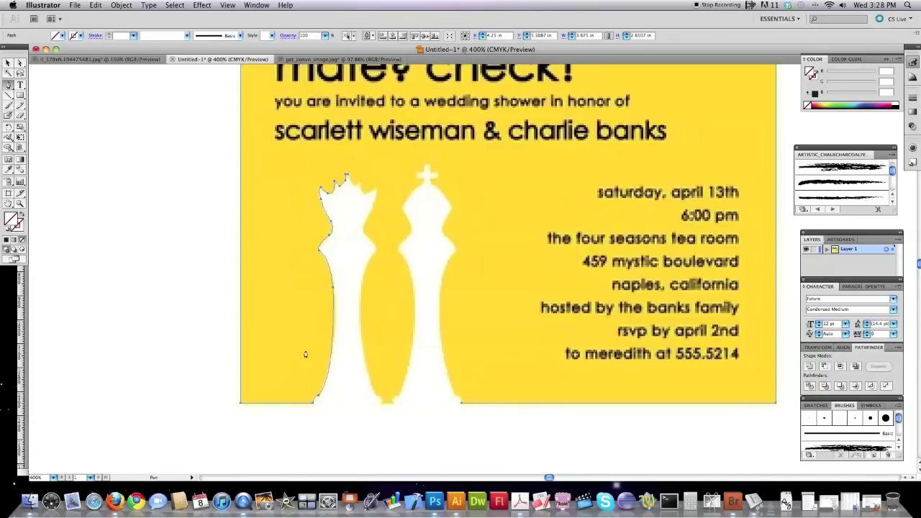
pyautogui.moveTo(461, 404); pyautogui.dragTo(359, 219)
pyautogui.press('v')
pyautogui.press('super+z')
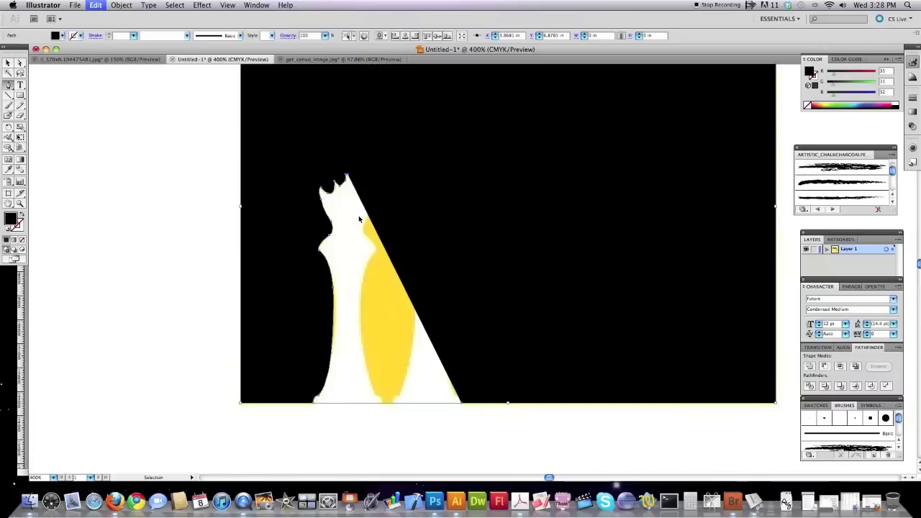
pyautogui.press('super+z')
pyautogui.press('super+z')
pyautogui.press('p')
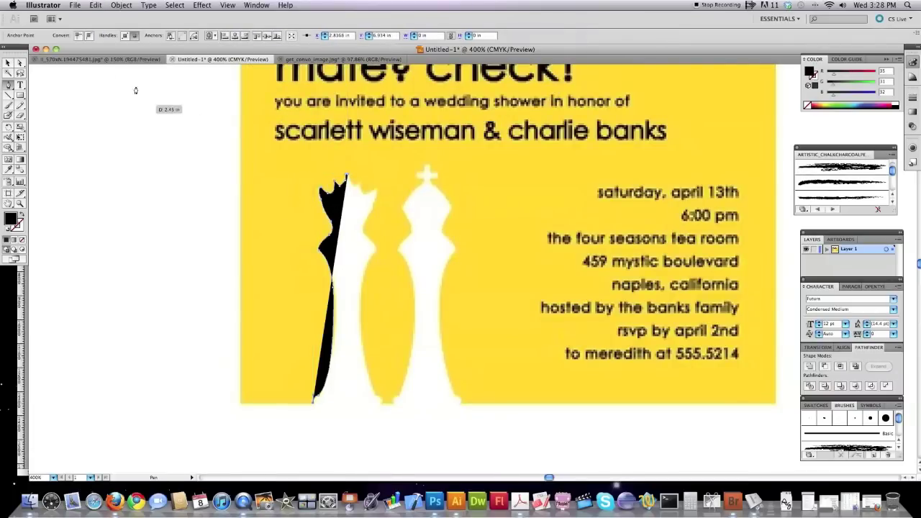
# Close the half-queen with a straight centre edge and make a vertically reflected copy.
pyautogui.click(349, 405)
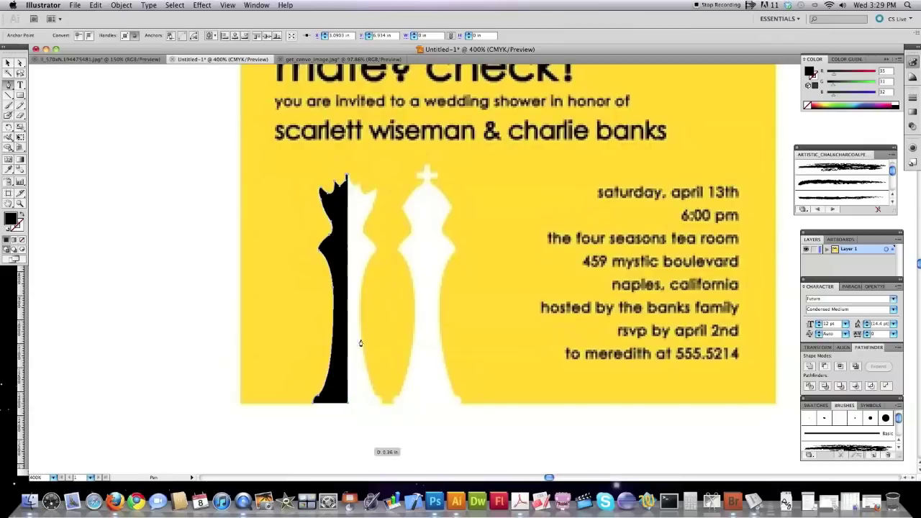
pyautogui.click(347, 178)
pyautogui.press('v')
pyautogui.click(120, 5)
pyautogui.moveTo(130, 17)
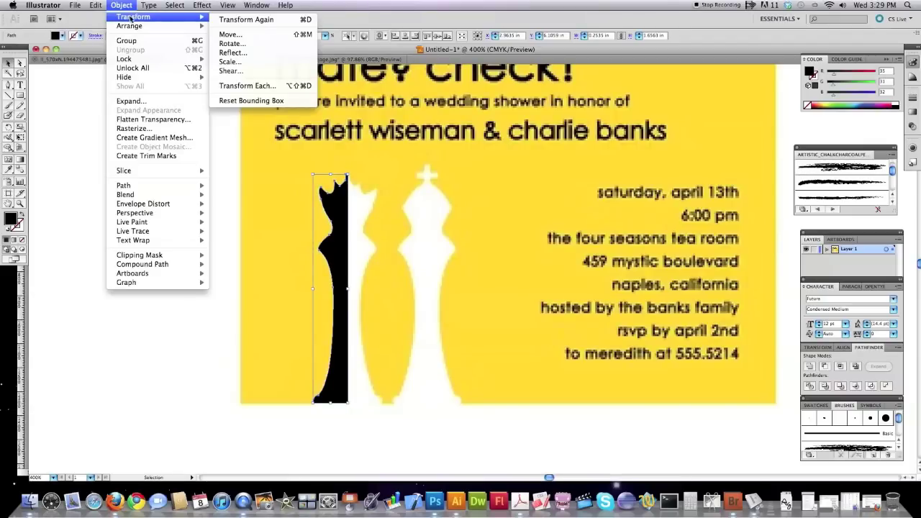
pyautogui.click(233, 53)
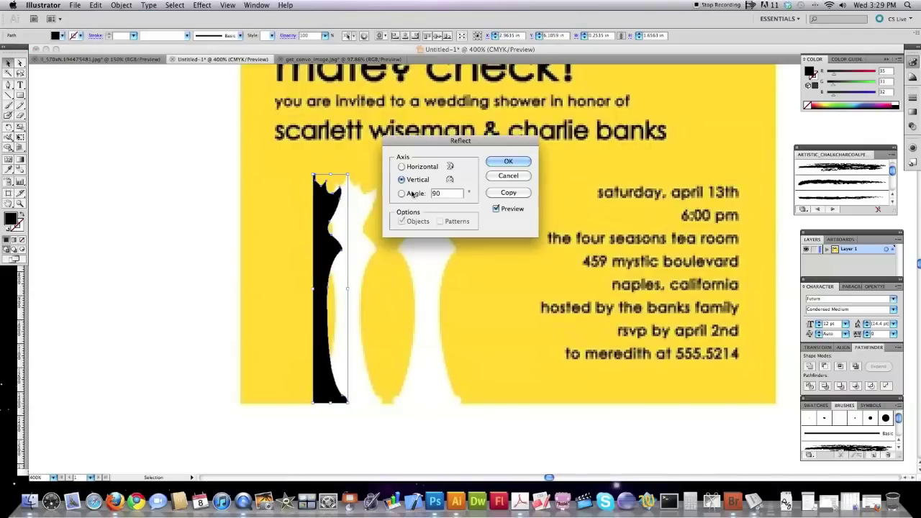
pyautogui.click(508, 193)
# Join the mirrored halves into one queen with Unite and move it left of the card.
pyautogui.moveTo(320, 235); pyautogui.dragTo(352, 235)
pyautogui.keyDown('shift'); pyautogui.click(337, 324); pyautogui.keyUp('shift')
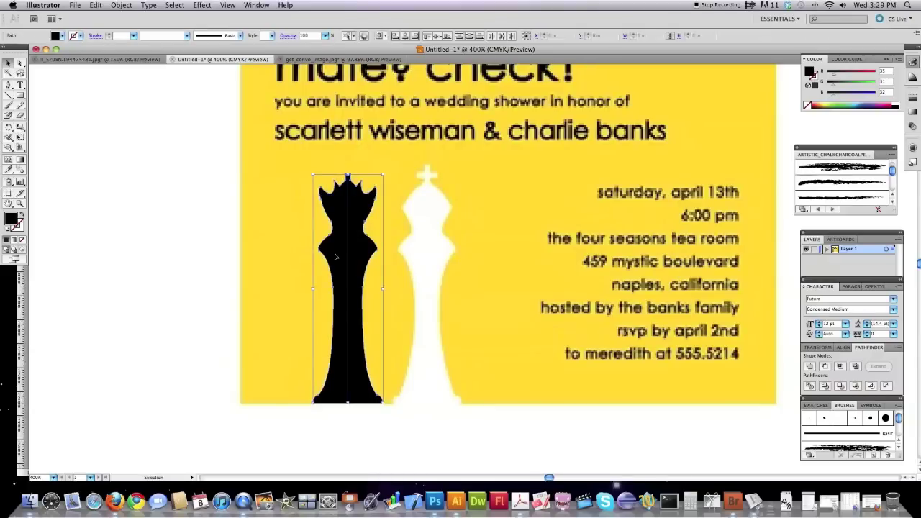
pyautogui.click(811, 367)
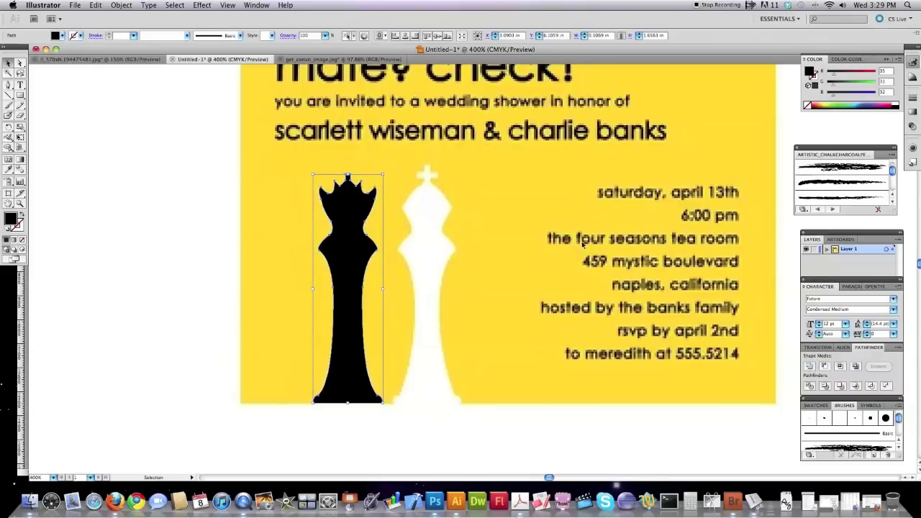
pyautogui.moveTo(335, 273); pyautogui.dragTo(144, 272)
pyautogui.click(78, 255)
pyautogui.press('super+0')
# Draw a yellow rectangle over the card and reposition it up and to the right.
pyautogui.press('m')
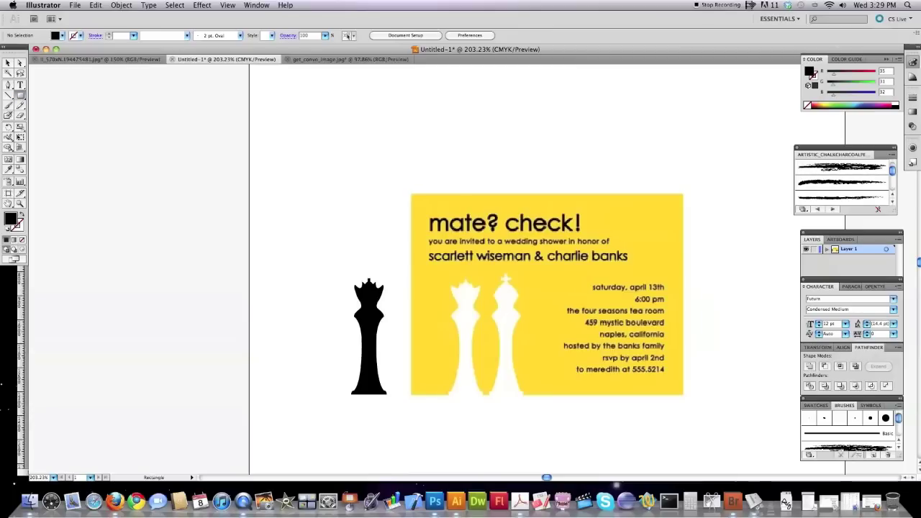
pyautogui.moveTo(412, 194); pyautogui.dragTo(683, 395)
pyautogui.moveTo(547, 293); pyautogui.dragTo(449, 289)
pyautogui.press('v')
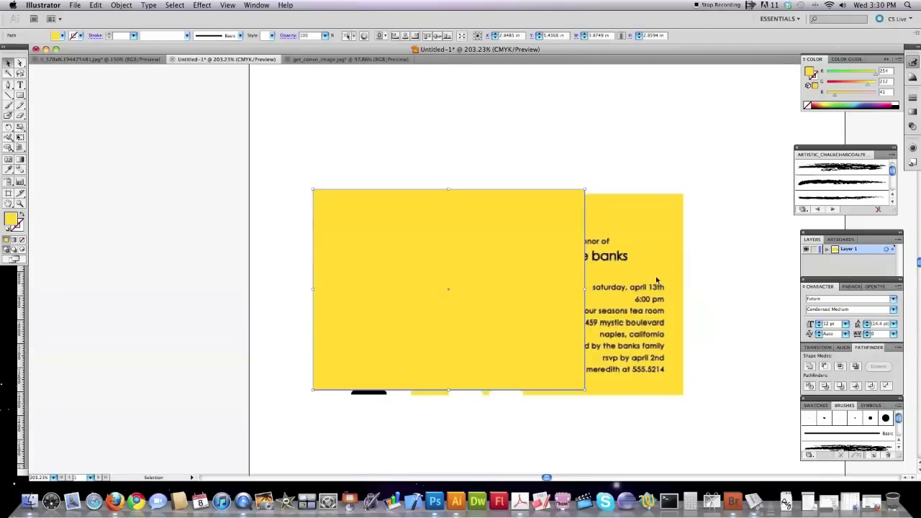
pyautogui.moveTo(558, 246); pyautogui.dragTo(655, 121)
# Bring the queen to front on the rectangle, Minus Front it, and move the panel left.
pyautogui.moveTo(362, 333); pyautogui.dragTo(457, 202)
pyautogui.click(120, 6)
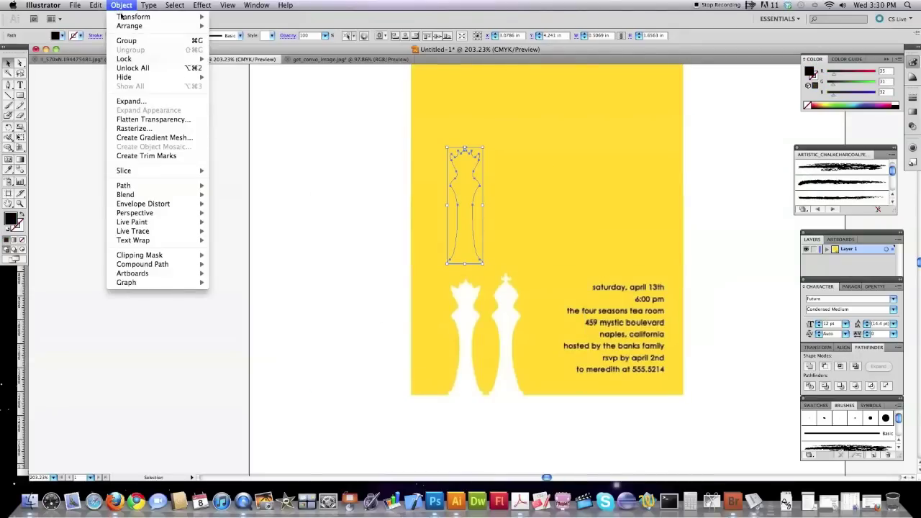
pyautogui.moveTo(144, 26)
pyautogui.click(251, 26)
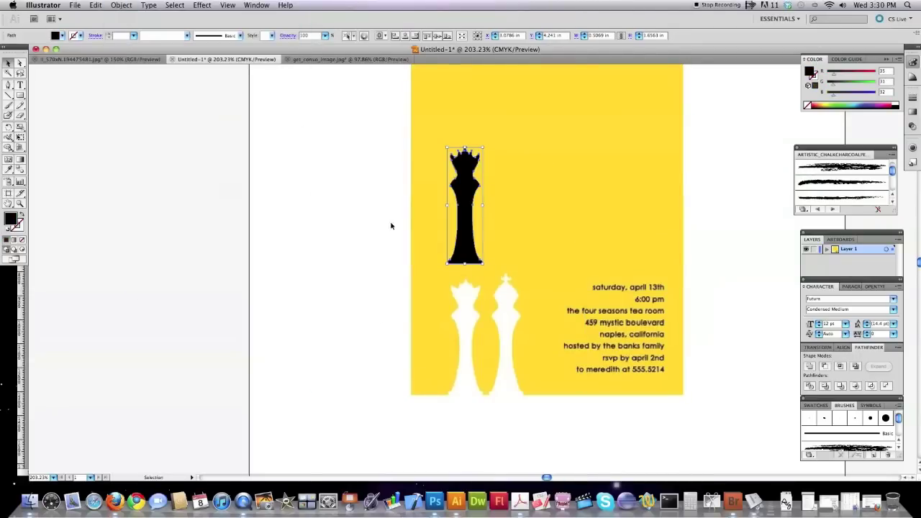
pyautogui.click(394, 230)
pyautogui.click(431, 204)
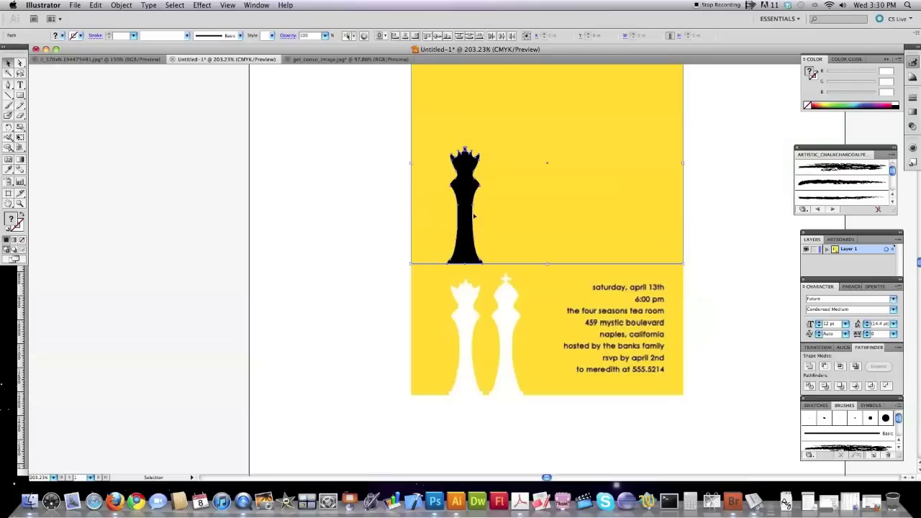
pyautogui.click(825, 366)
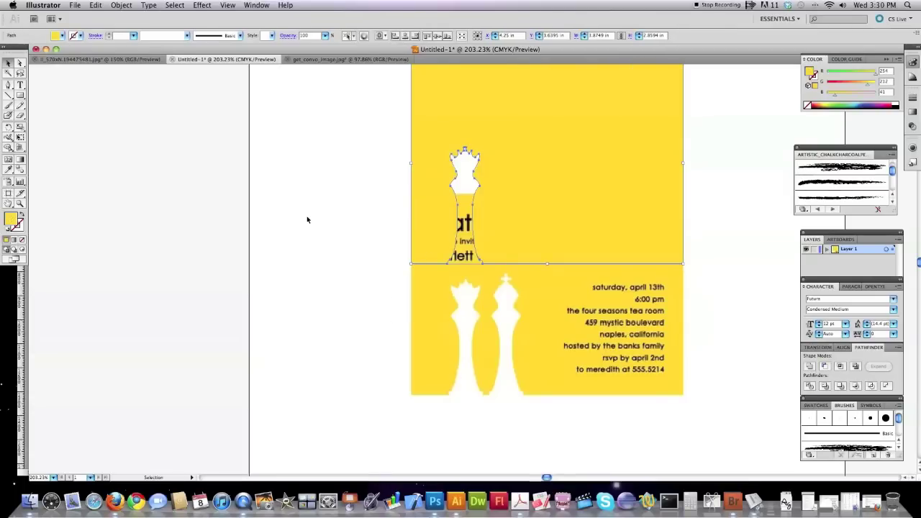
pyautogui.moveTo(543, 161); pyautogui.dragTo(281, 261)
pyautogui.click(288, 127)
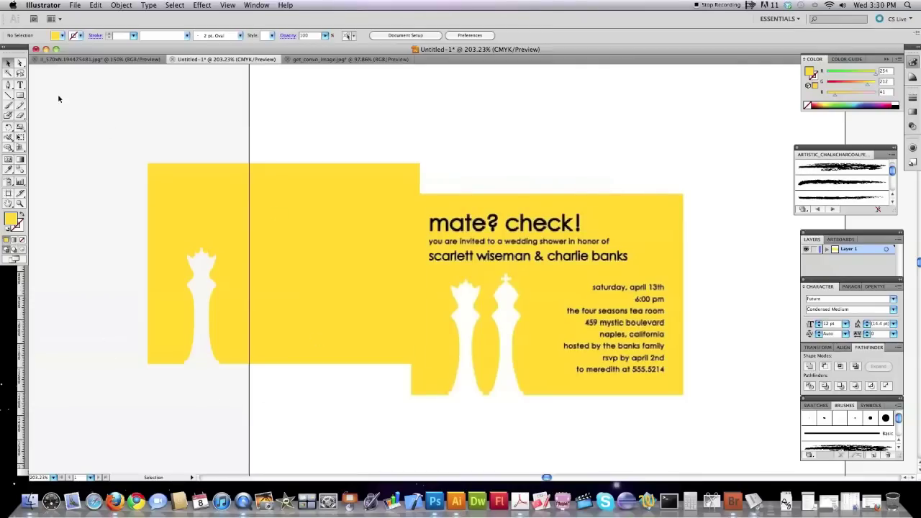
# Type 'mate' above the card, then enlarge it and stretch it wider.
pyautogui.click(21, 85)
pyautogui.click(383, 133)
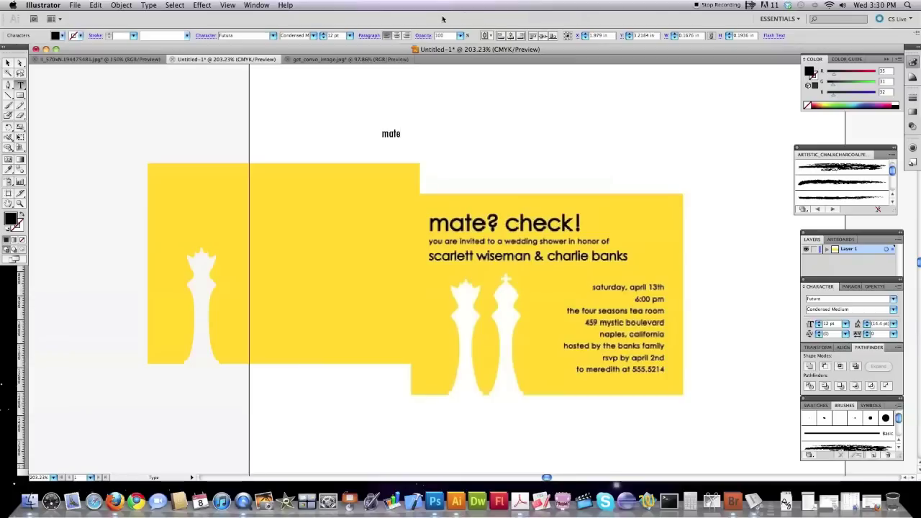
pyautogui.click(9, 63)
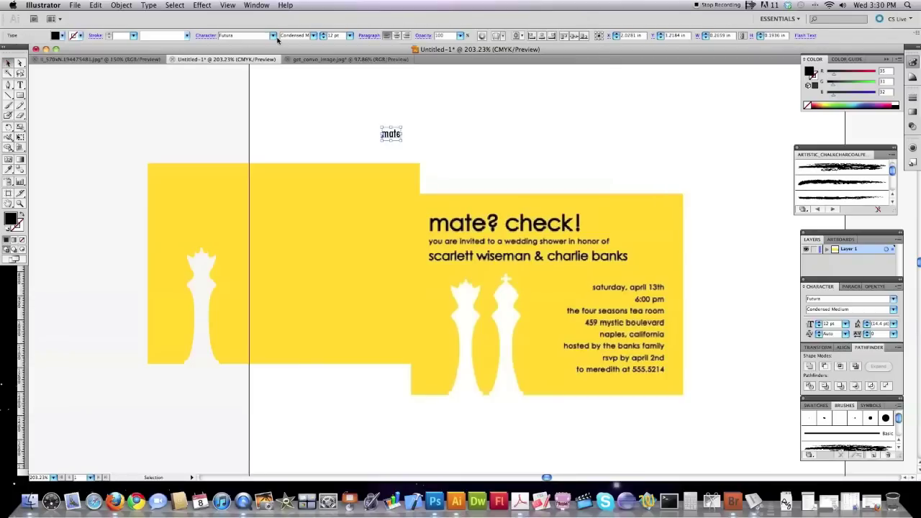
pyautogui.moveTo(401, 139); pyautogui.dragTo(506, 217)
pyautogui.moveTo(452, 178); pyautogui.dragTo(492, 154)
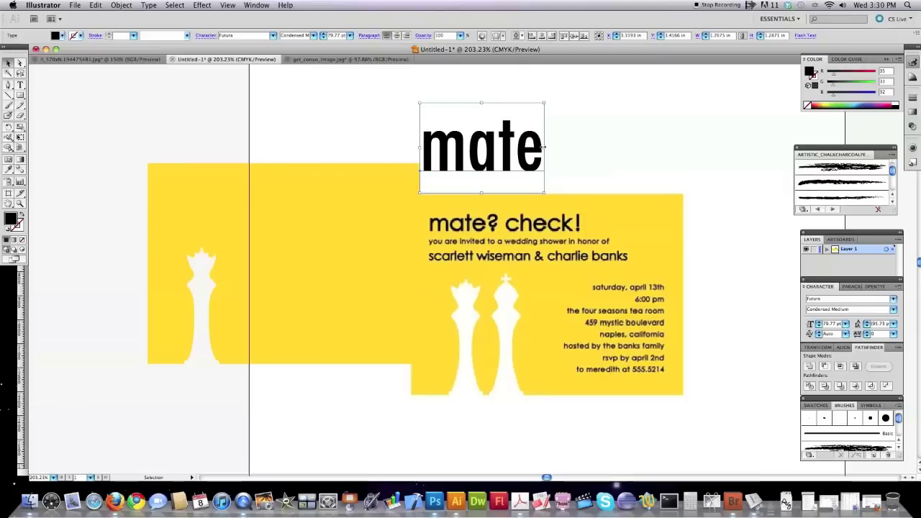
pyautogui.moveTo(548, 148); pyautogui.dragTo(633, 149)
pyautogui.press('super+shift+a')
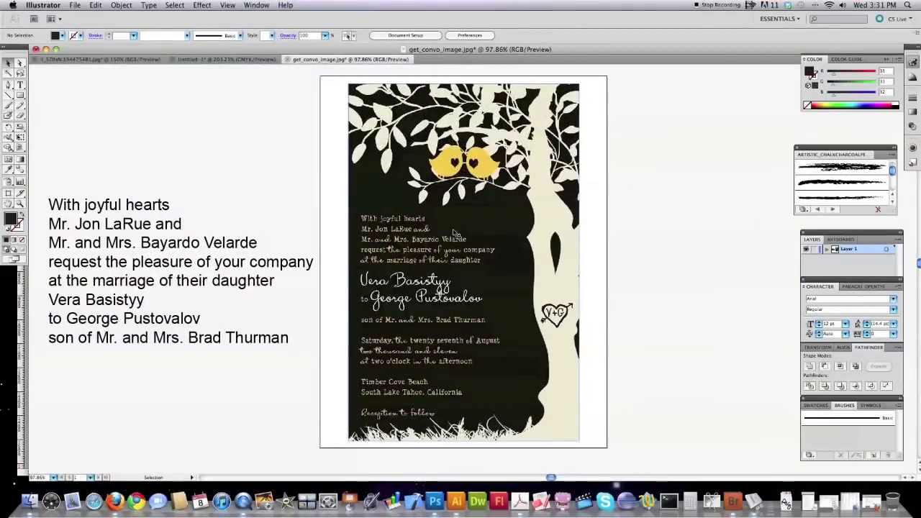
# Select the dark tree invitation image in the get_convo_image.jpg document.
pyautogui.click(413, 134)
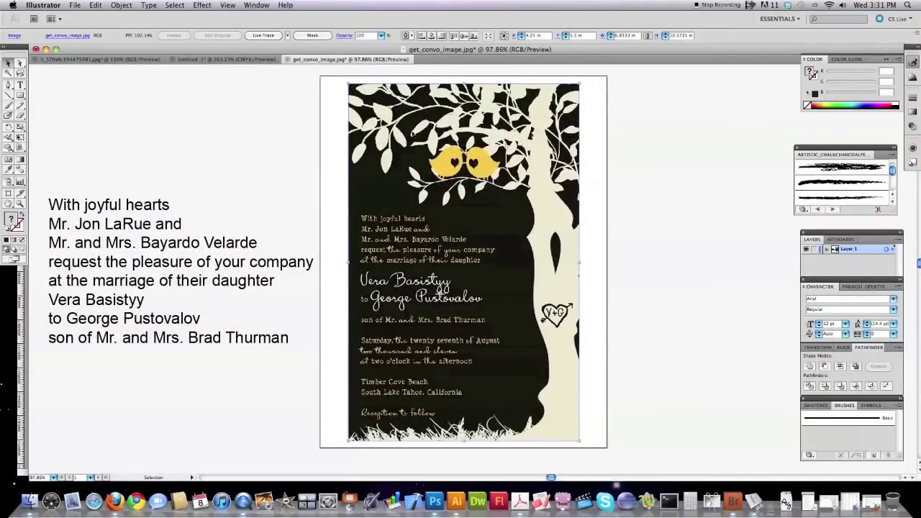
# In Photoshop, check the With joyful hearts strip's image size (622 × 100 px) and return to it.
pyautogui.click(435, 499)
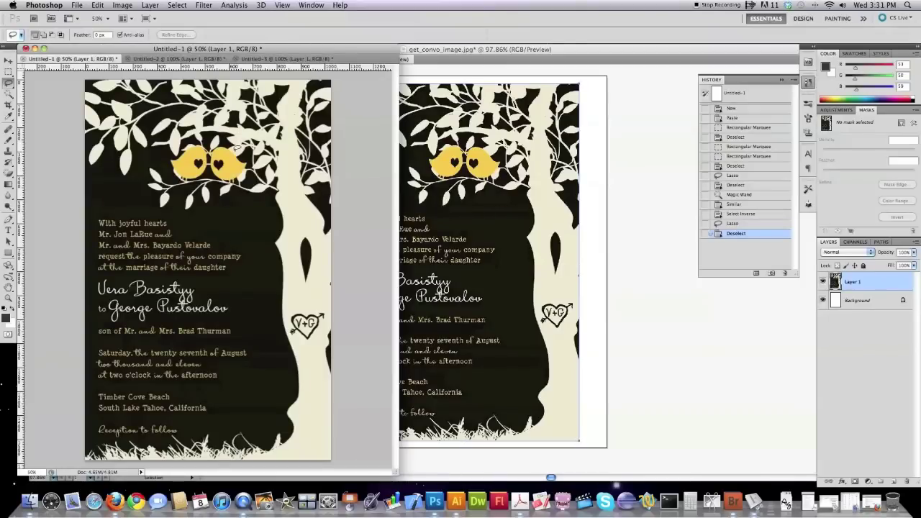
pyautogui.click(173, 59)
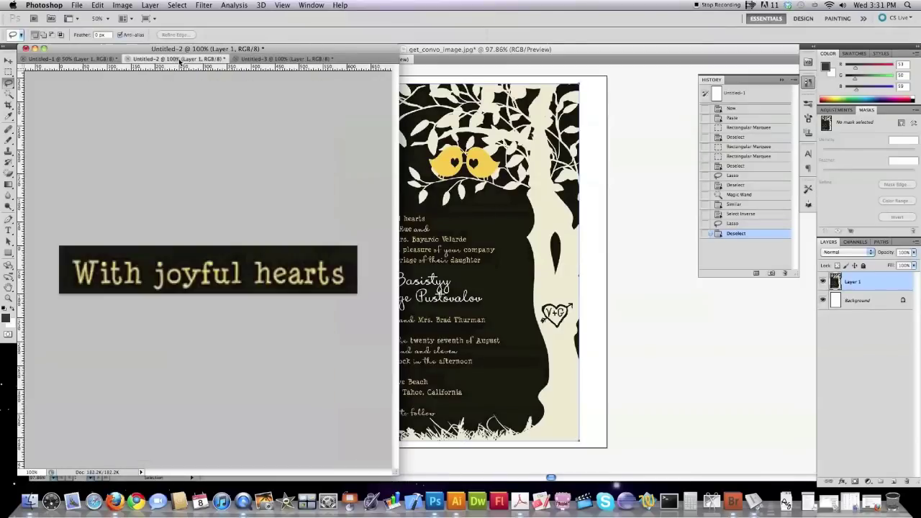
pyautogui.click(72, 58)
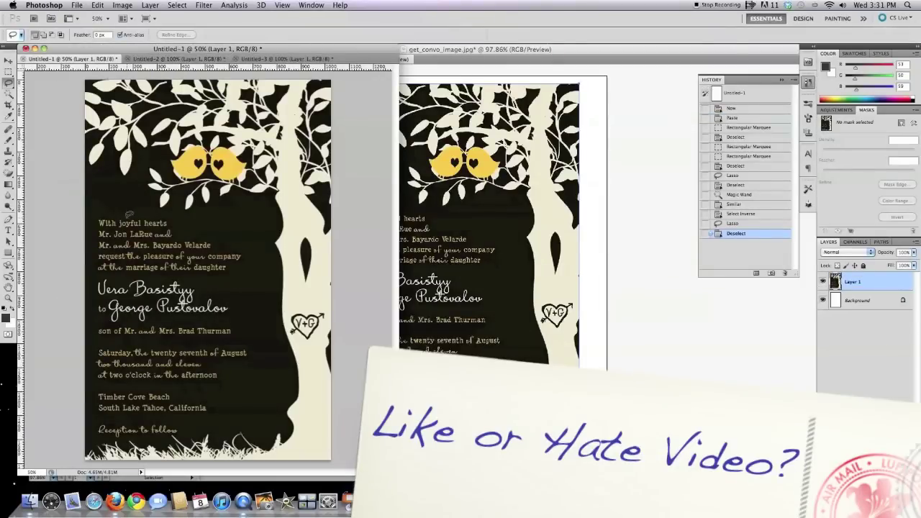
pyautogui.click(183, 59)
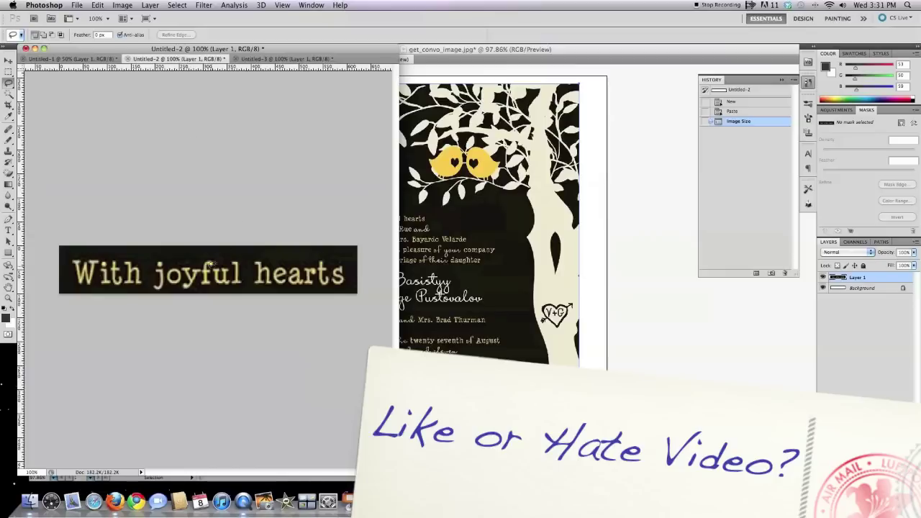
pyautogui.click(122, 5)
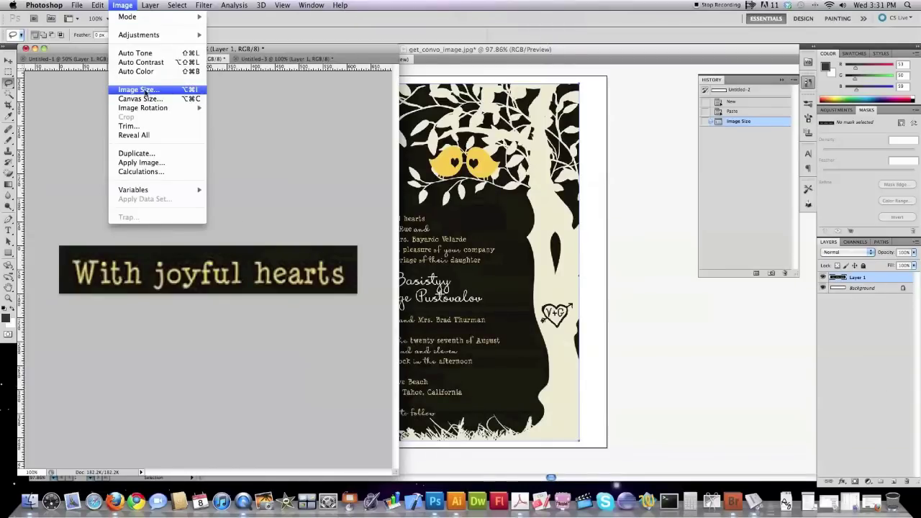
pyautogui.click(145, 92)
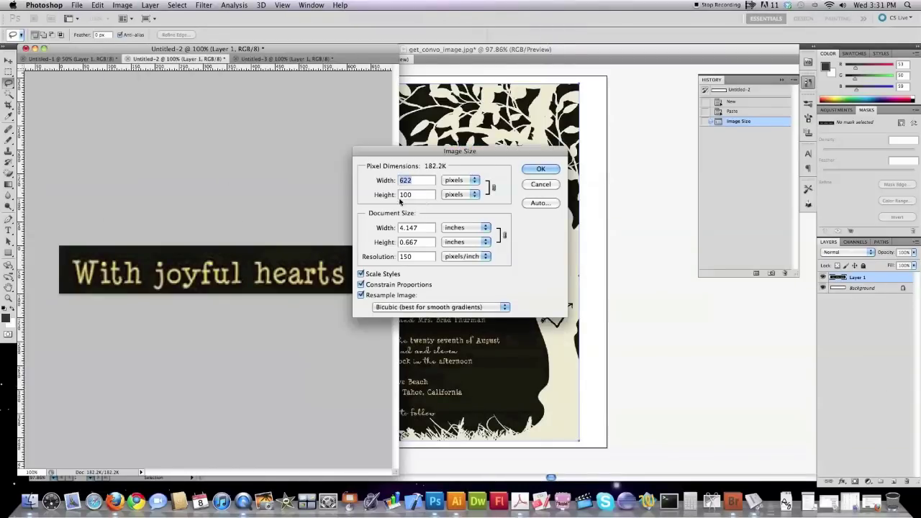
pyautogui.click(540, 185)
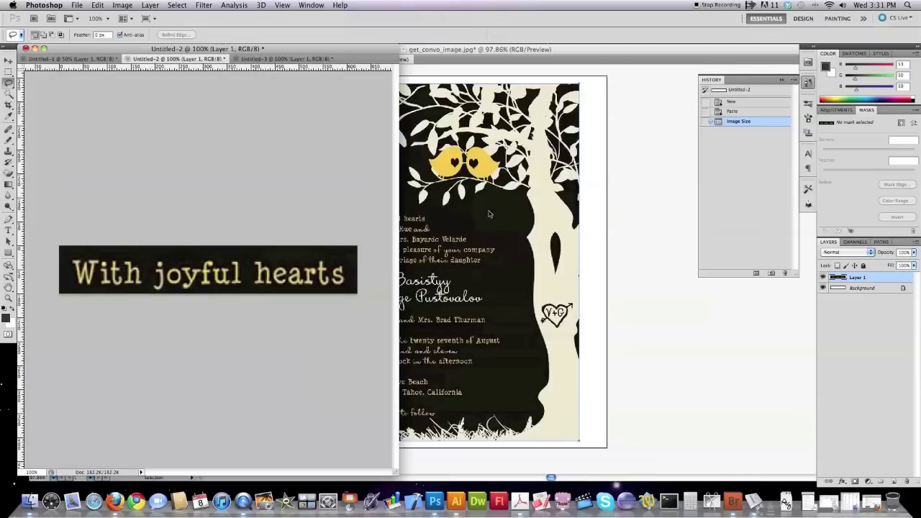
pyautogui.click(286, 58)
pyautogui.press('super+a')
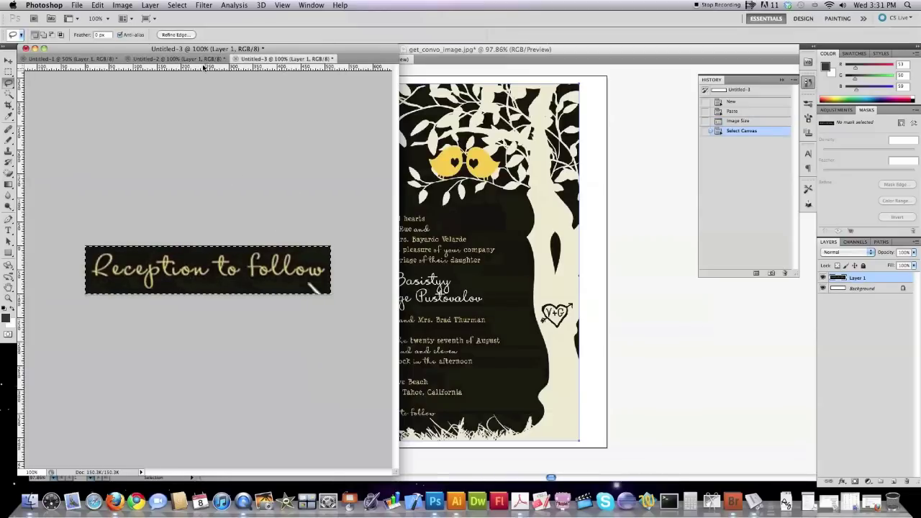
pyautogui.click(176, 58)
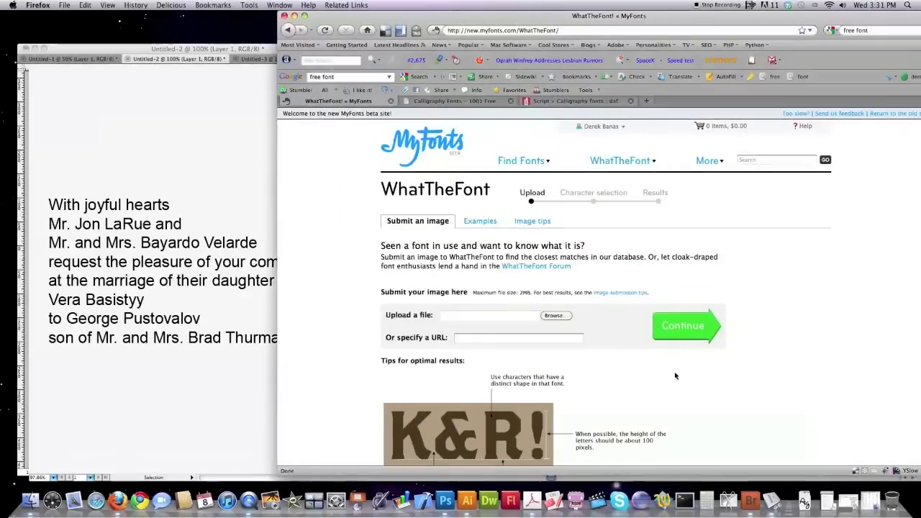
# Upload the cropped text image from the Wedding folder to WhatTheFont and continue.
pyautogui.moveTo(564, 19); pyautogui.dragTo(454, 20)
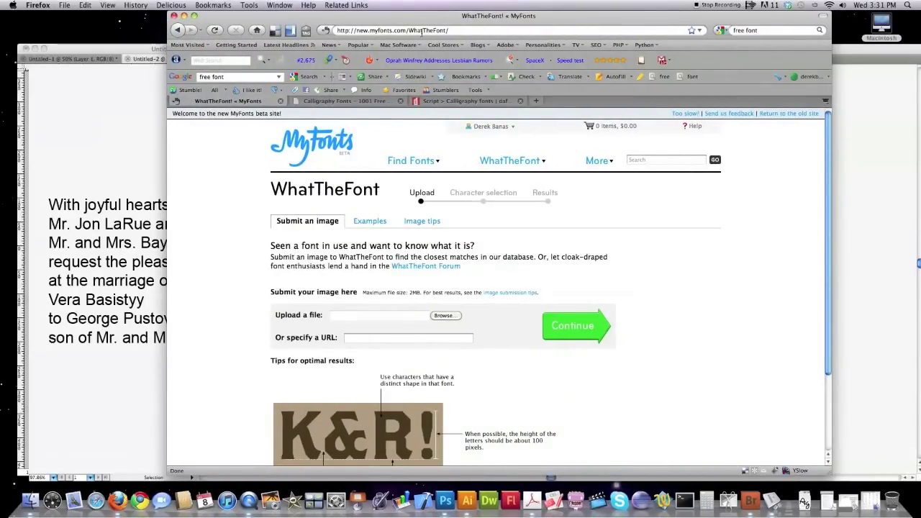
pyautogui.click(456, 318)
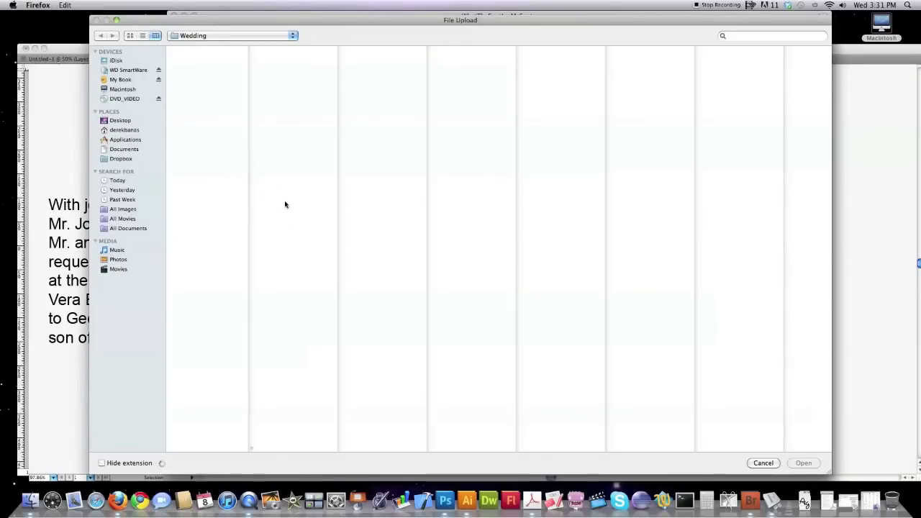
pyautogui.doubleClick(200, 53)
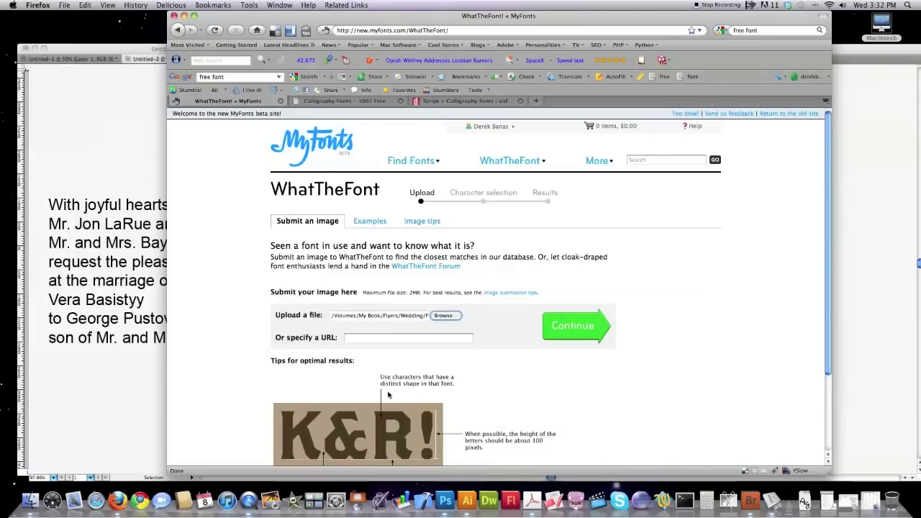
pyautogui.click(559, 322)
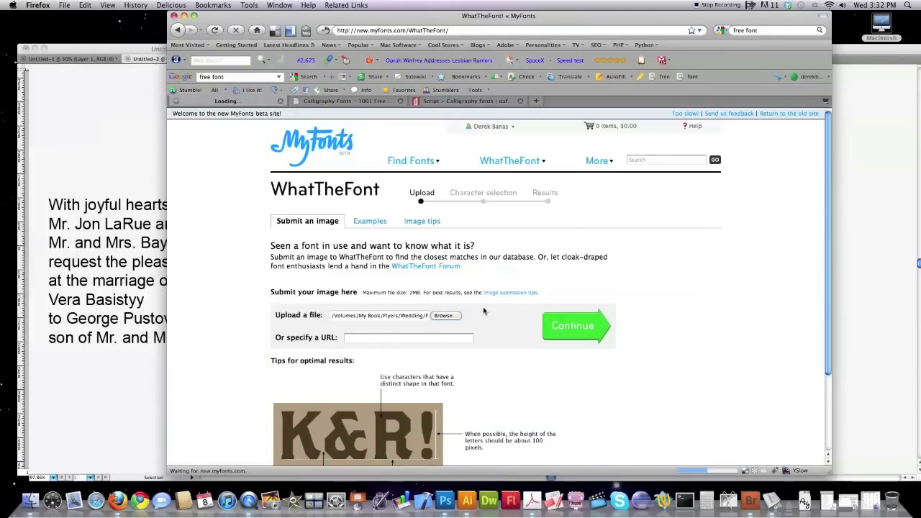
# Enter the missing letters i and j and submit for matches, led by Minya Nouvelle.
pyautogui.scroll(-1, 251, 321)
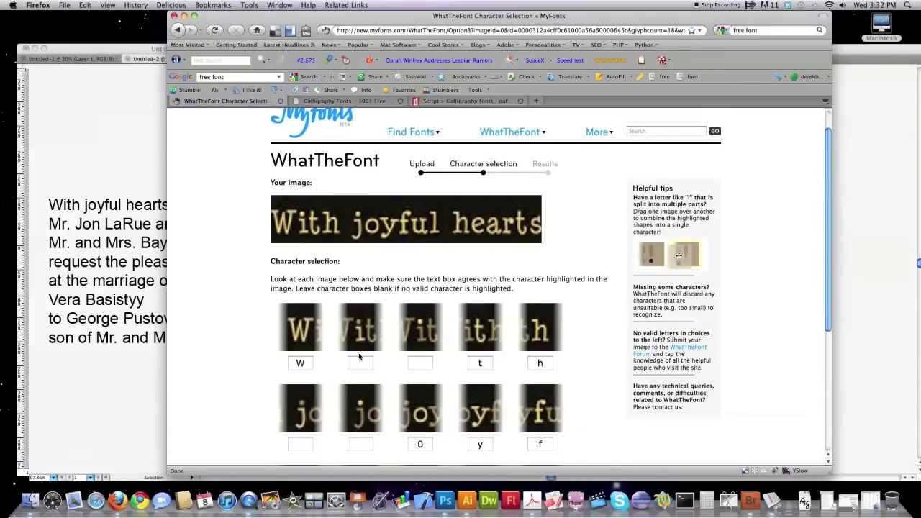
pyautogui.scroll(-1, 360, 366)
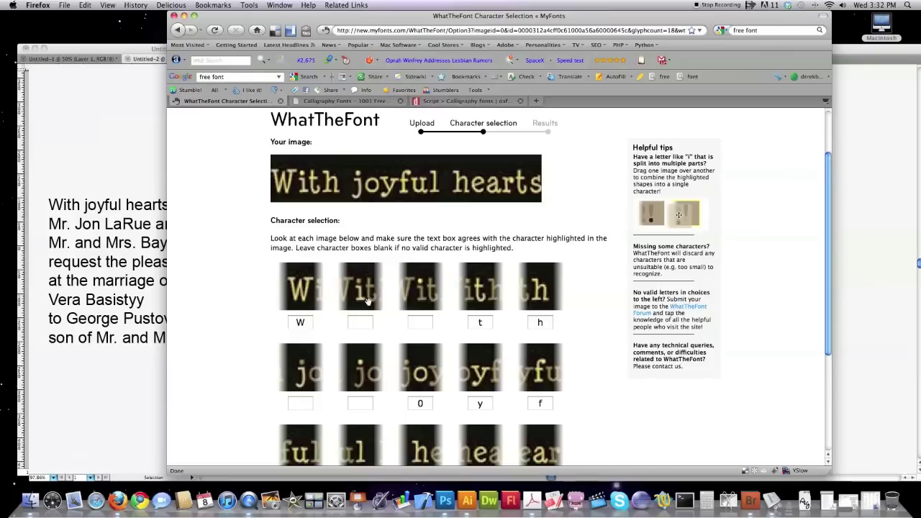
pyautogui.click(361, 322)
pyautogui.scroll(-3, 587, 324)
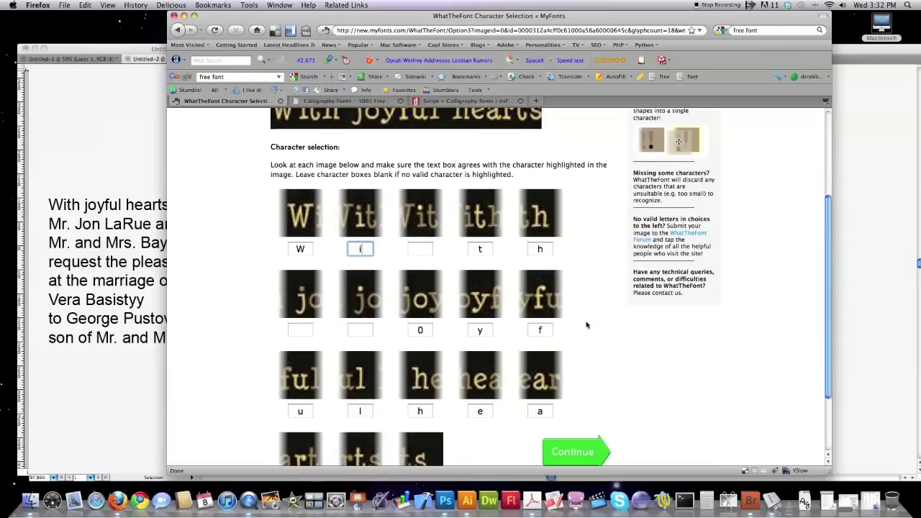
pyautogui.click(300, 264)
pyautogui.write('j')
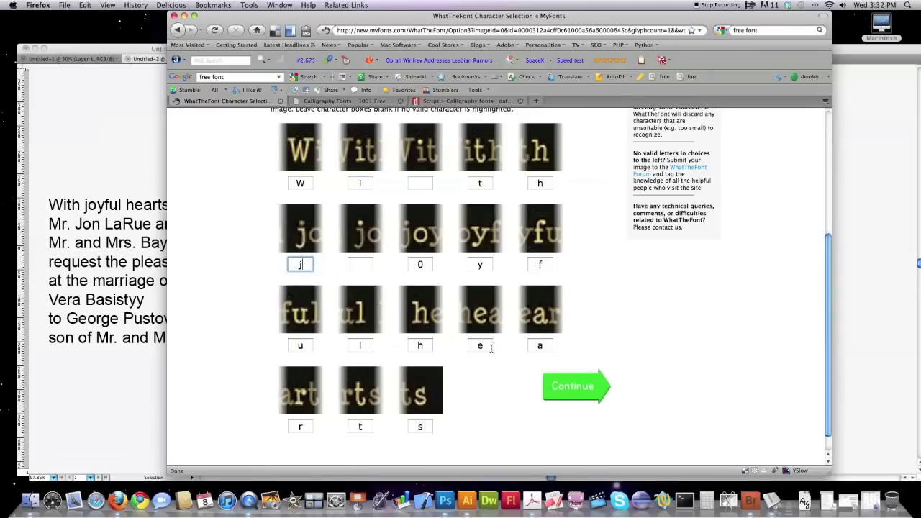
pyautogui.click(576, 387)
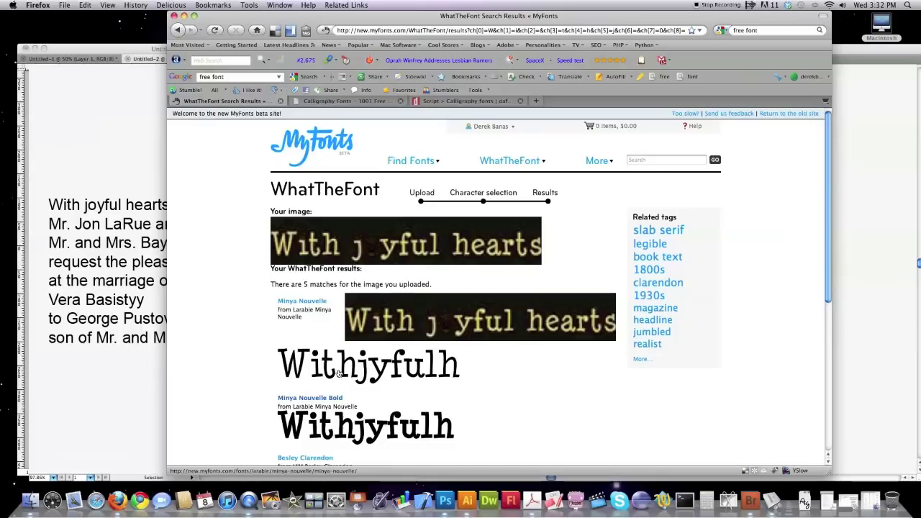
# Order the free Minya Nouvelle font through MyFonts checkout.
pyautogui.click(284, 302)
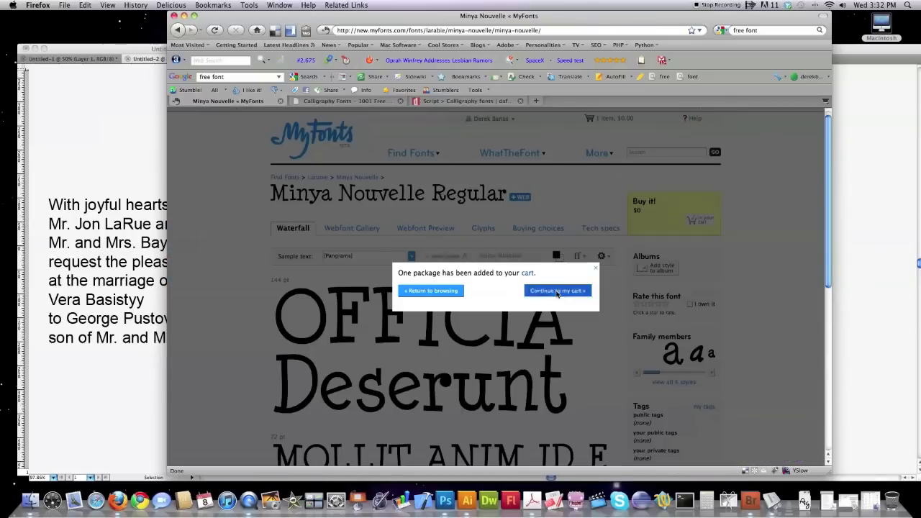
pyautogui.click(560, 291)
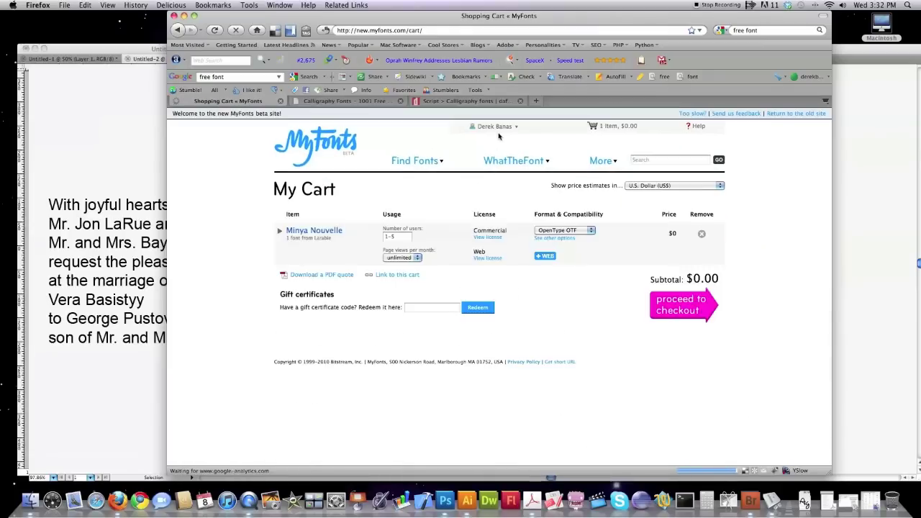
pyautogui.click(651, 312)
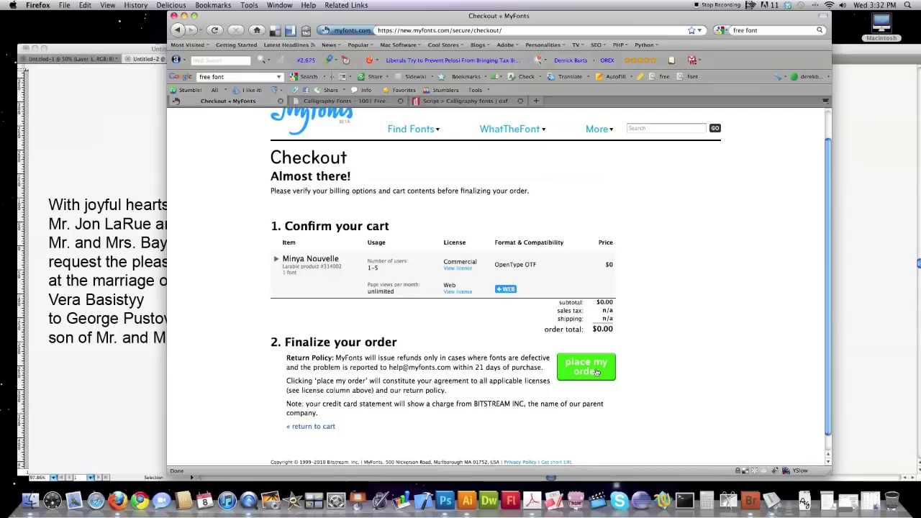
pyautogui.click(699, 424)
# Download the minya-nouvelle-ot.zip font file and confirm the save.
pyautogui.click(322, 160)
pyautogui.click(577, 332)
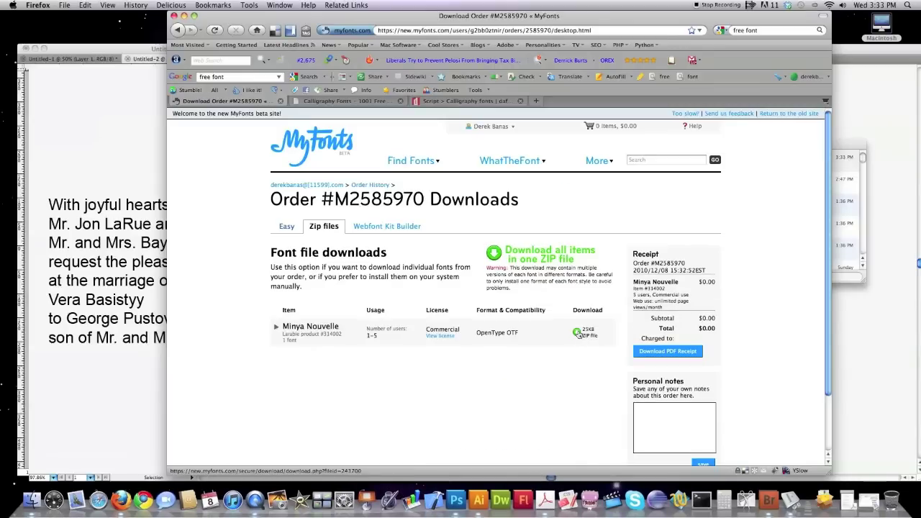
pyautogui.click(389, 335)
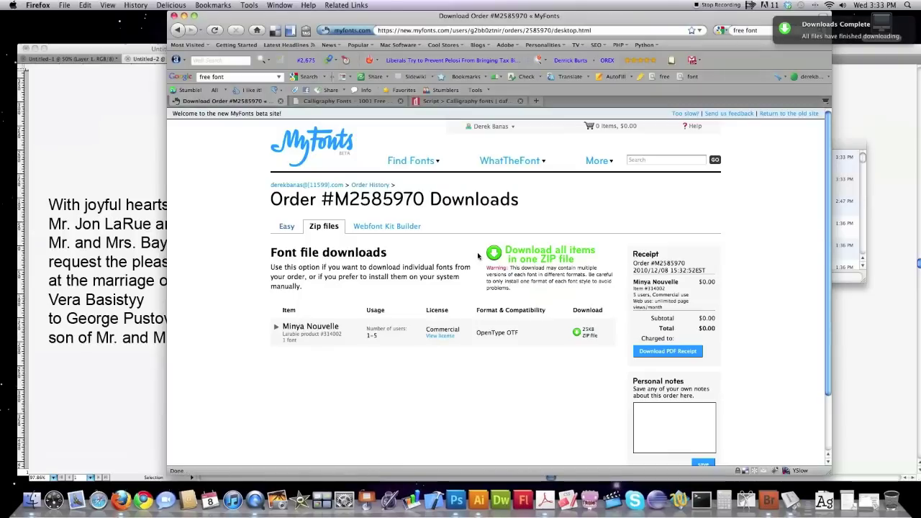
pyautogui.click(850, 207)
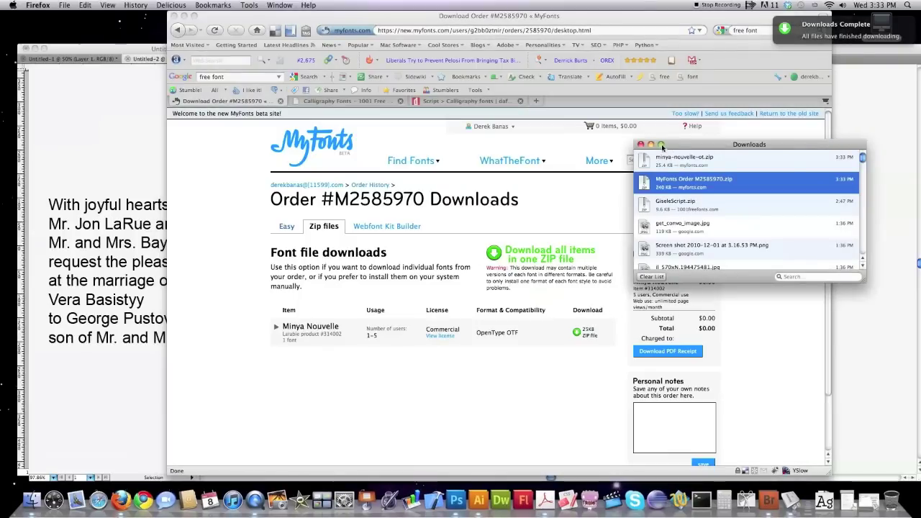
# Install Minya Nouvelle with Font Book, quit Font Book, and return to Illustrator.
pyautogui.doubleClick(662, 149)
pyautogui.click(107, 62)
pyautogui.moveTo(108, 61); pyautogui.dragTo(488, 262)
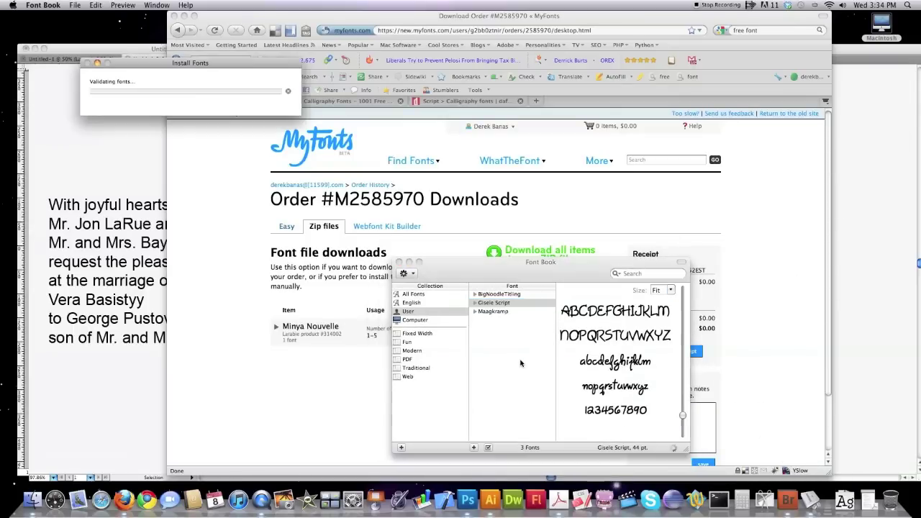
pyautogui.press('super+q')
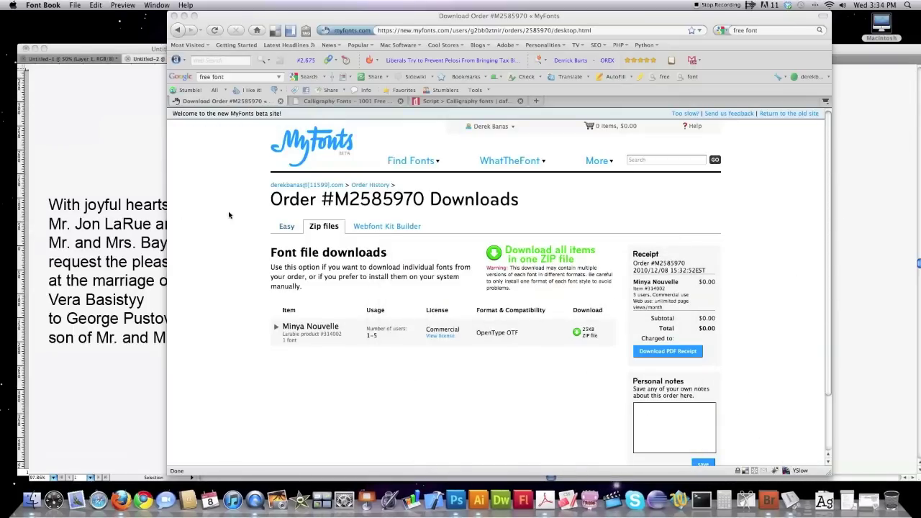
pyautogui.click(107, 150)
pyautogui.click(149, 5)
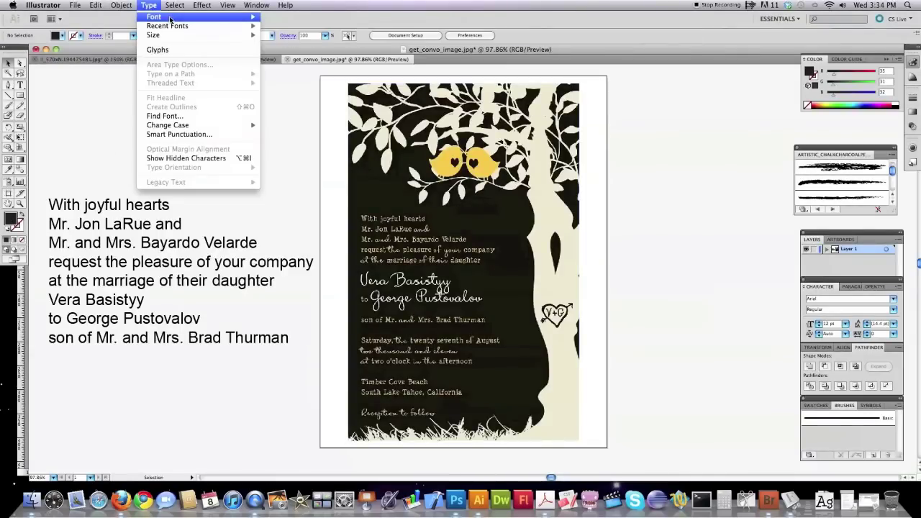
# Set the left invitation text in MinyaNouvelle-Regular, then lower the document window to reveal Firefox.
pyautogui.moveTo(170, 17)
pyautogui.scroll(-10, 367, 119)
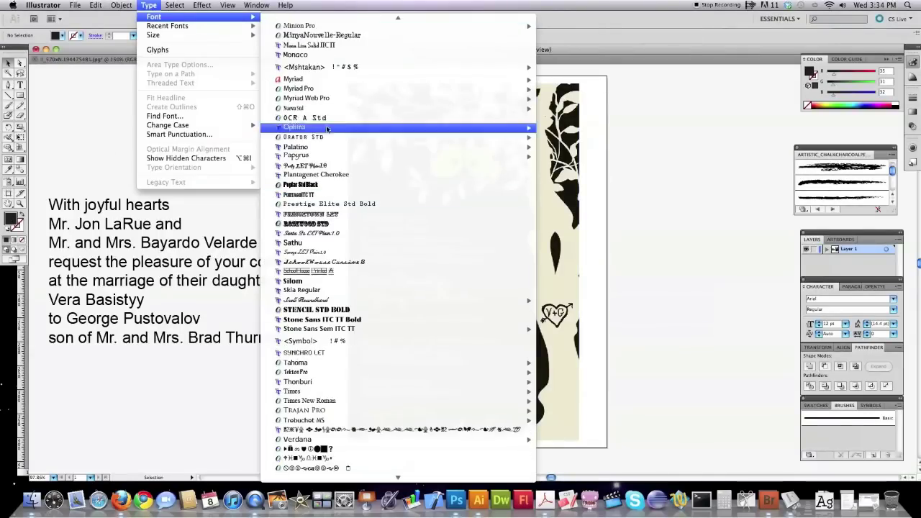
pyautogui.click(365, 35)
pyautogui.click(136, 245)
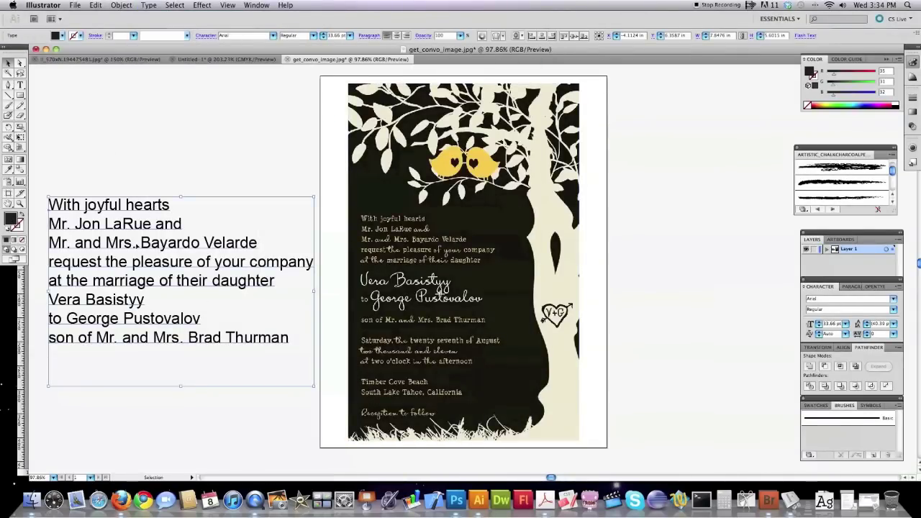
pyautogui.click(149, 6)
pyautogui.moveTo(154, 16)
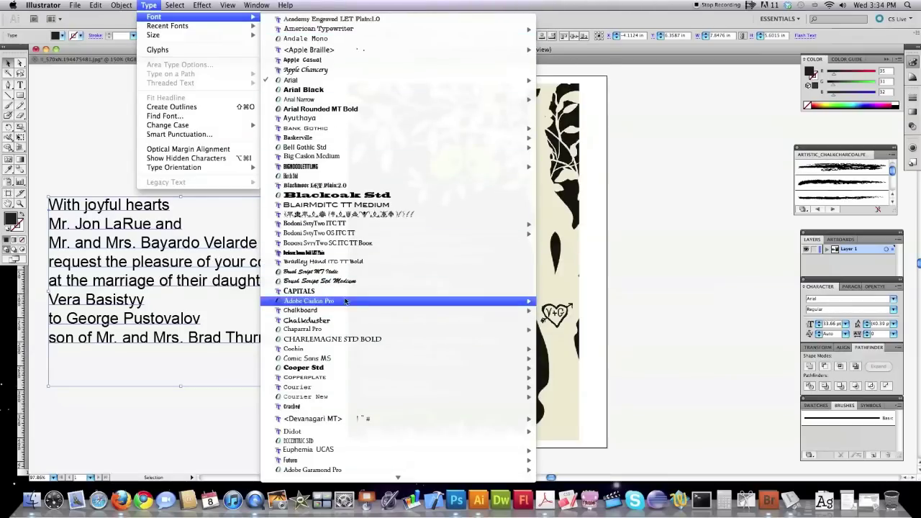
pyautogui.scroll(-15, 345, 301)
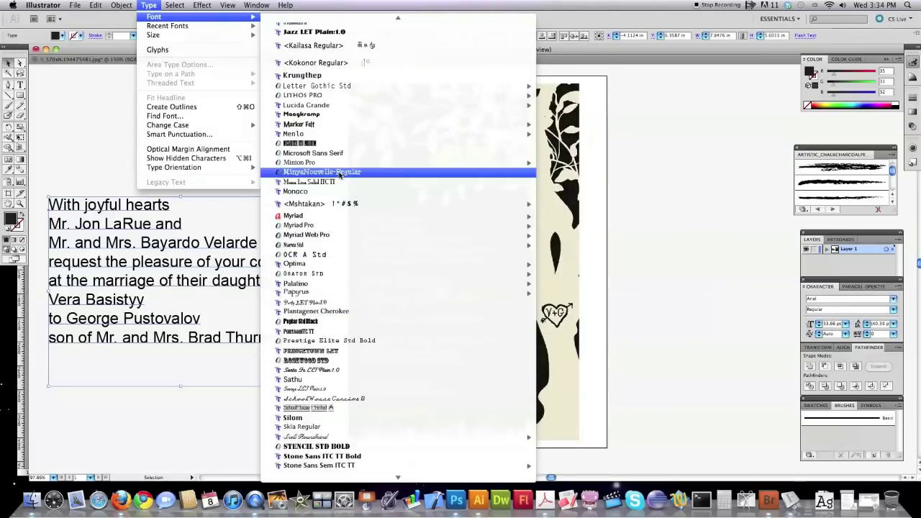
pyautogui.click(340, 175)
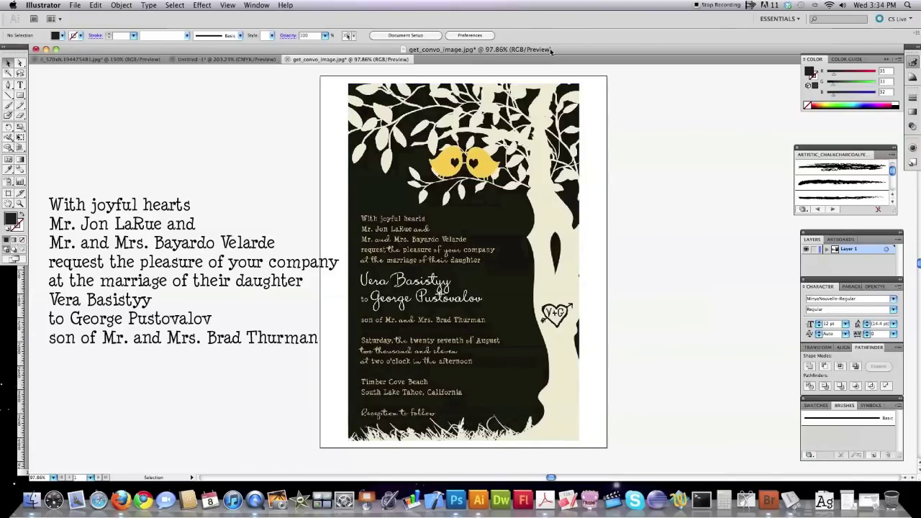
pyautogui.moveTo(551, 51); pyautogui.dragTo(555, 96)
# Browse the 1001 Free Fonts and dafont calligraphy pages in Firefox, then minimise the browser.
pyautogui.click(688, 51)
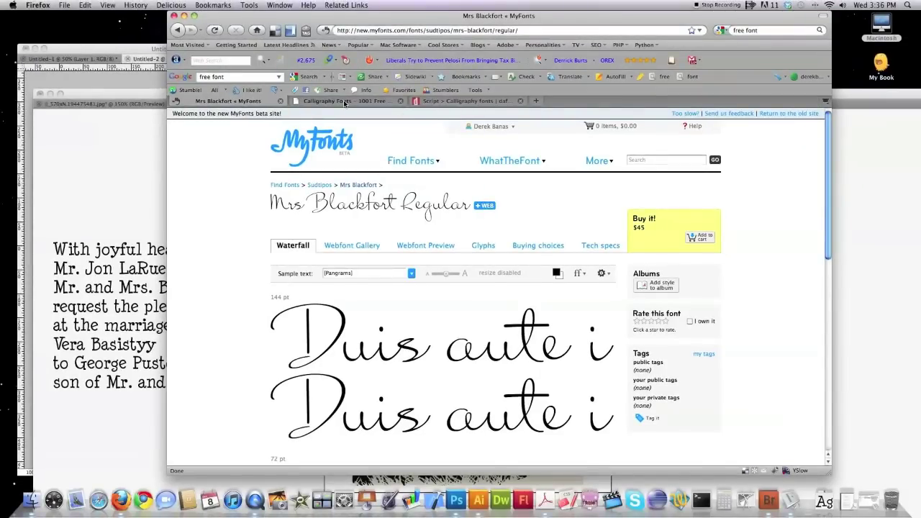
pyautogui.click(345, 103)
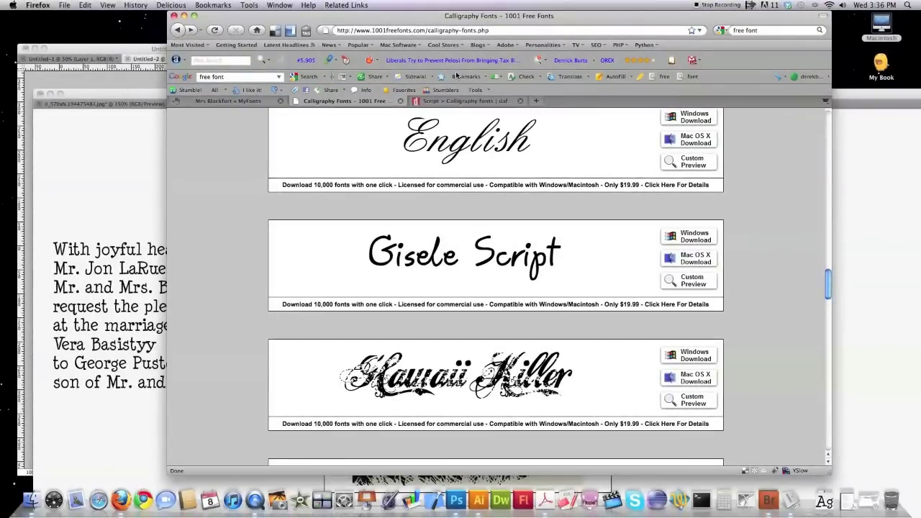
pyautogui.click(451, 102)
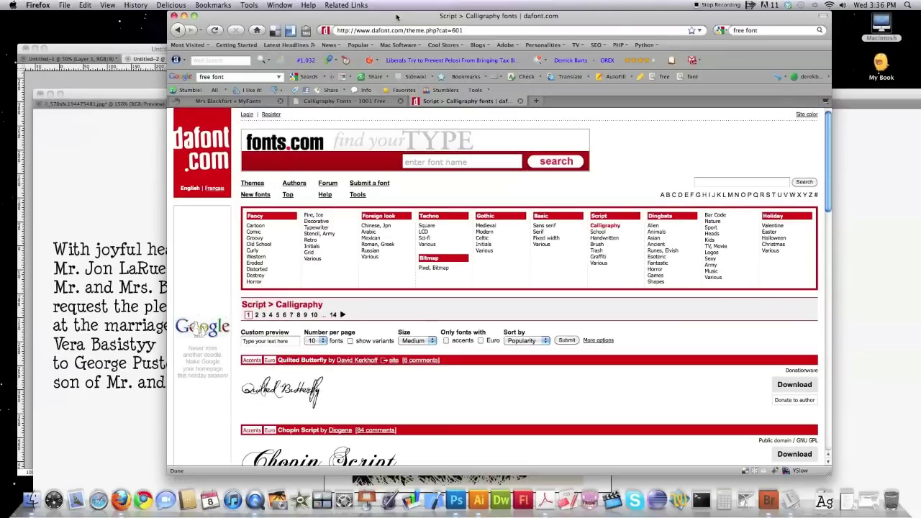
pyautogui.scroll(-15, 318, 353)
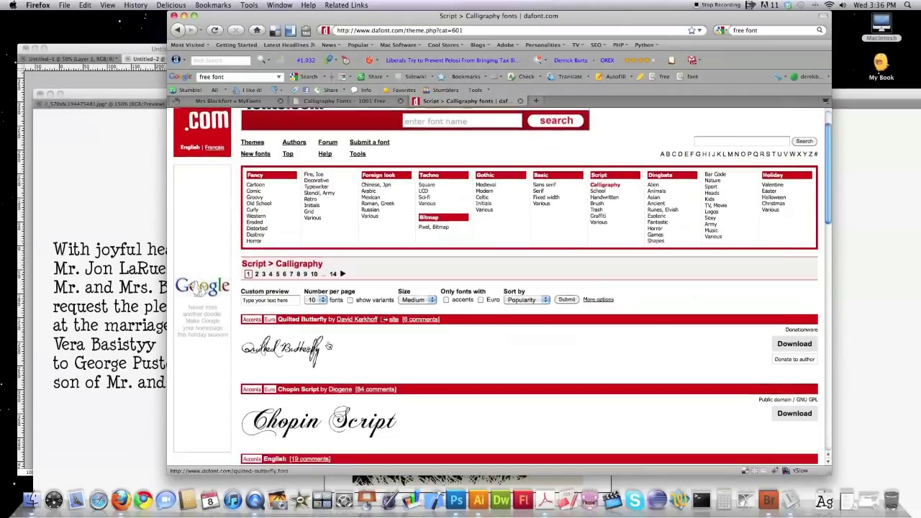
pyautogui.scroll(15, 329, 346)
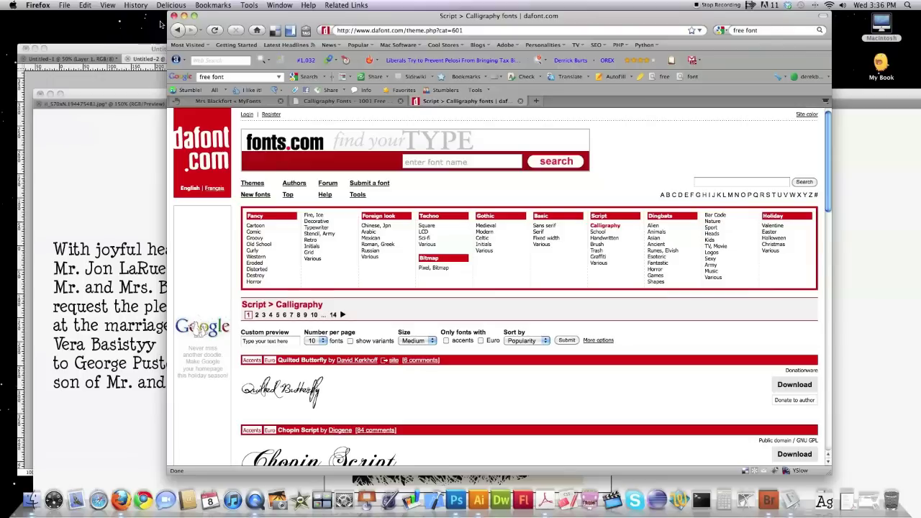
pyautogui.click(184, 15)
# Move Illustrator's document window back up, select the placed invitation image, and switch to Photoshop.
pyautogui.click(772, 223)
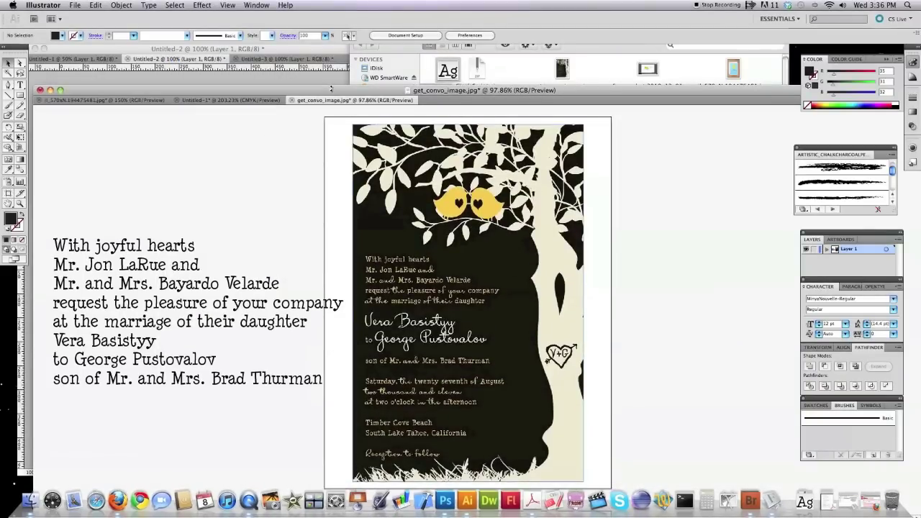
pyautogui.moveTo(331, 92); pyautogui.dragTo(328, 49)
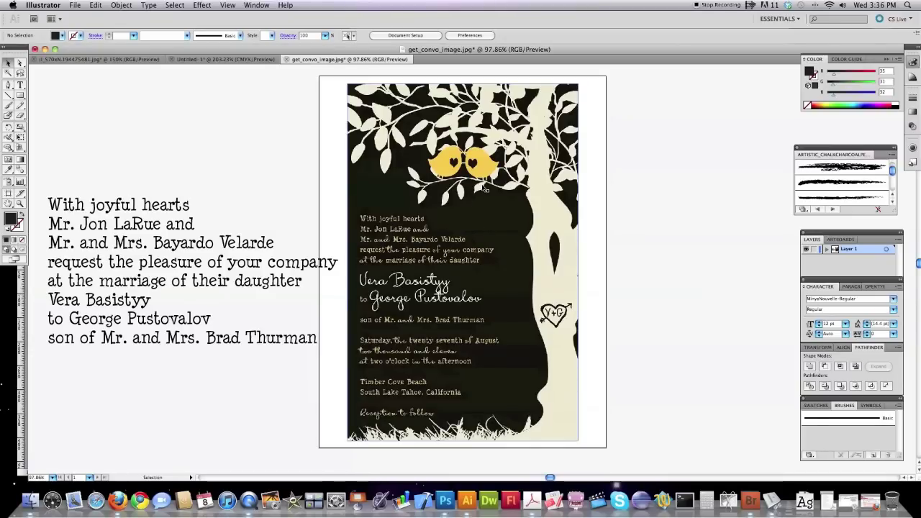
pyautogui.click(473, 265)
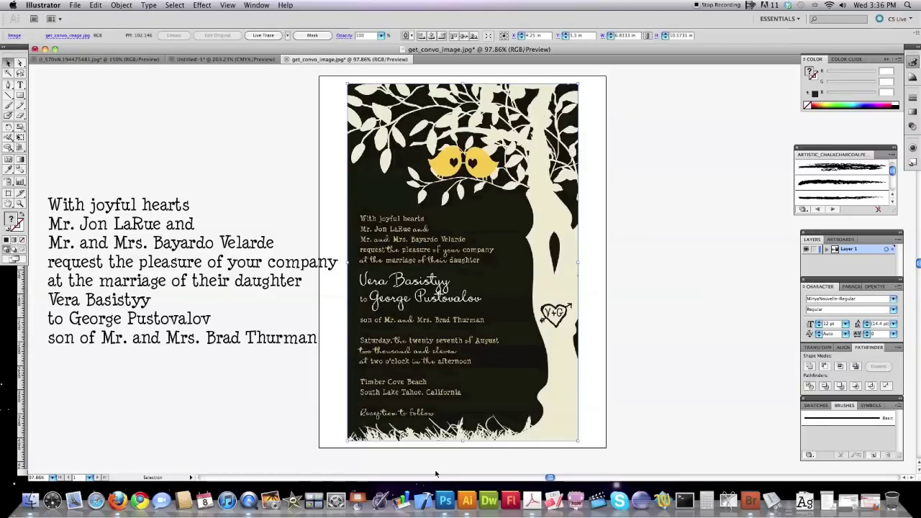
pyautogui.click(446, 500)
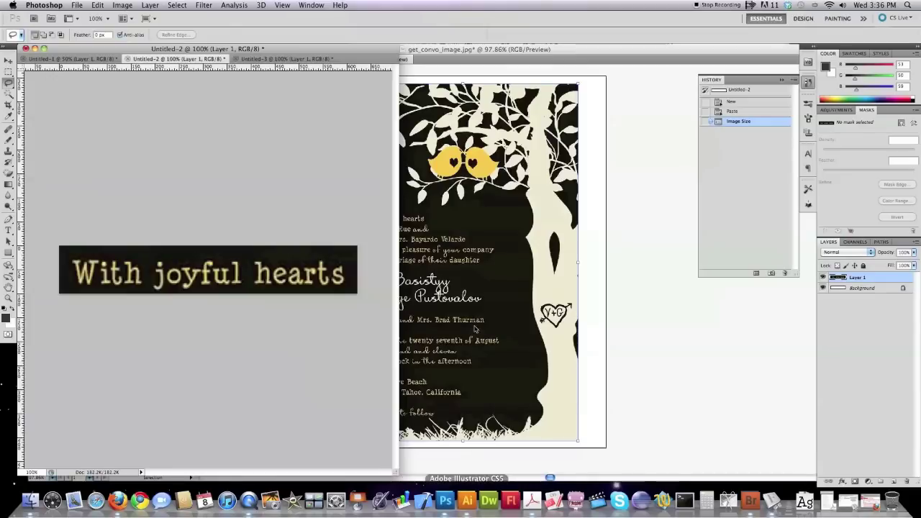
# Magic Wand the cream tree, leaves and grass, then extend the selection to Similar colours.
pyautogui.click(85, 58)
pyautogui.press('w')
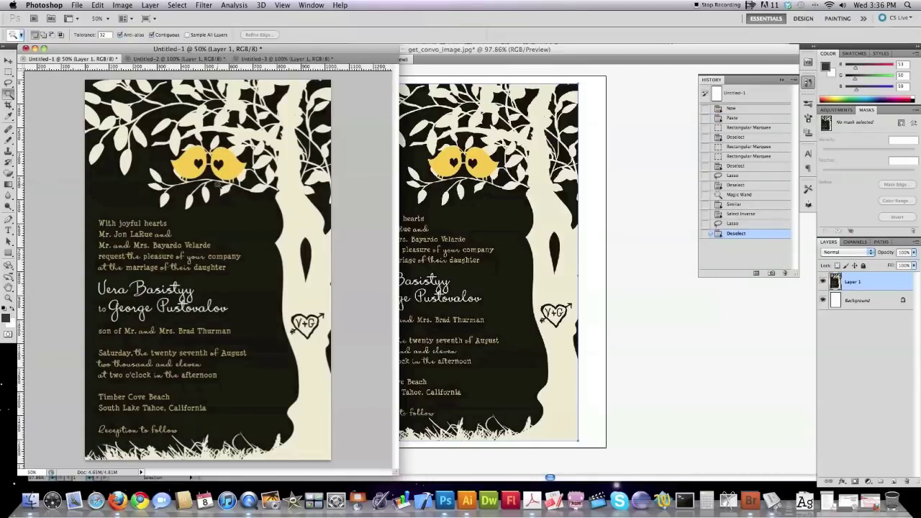
pyautogui.click(293, 216)
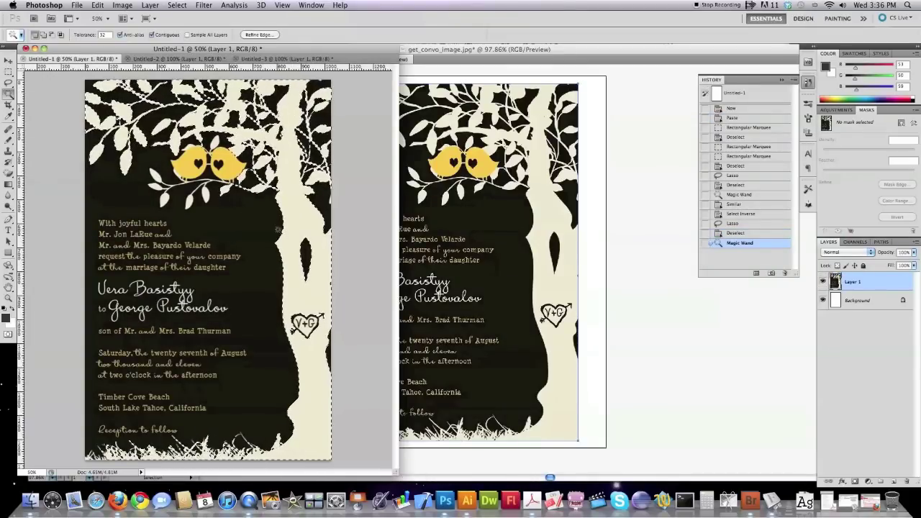
pyautogui.keyDown('shift'); pyautogui.click(216, 211); pyautogui.keyUp('shift')
pyautogui.keyDown('shift'); pyautogui.click(189, 204); pyautogui.keyUp('shift')
pyautogui.keyDown('shift'); pyautogui.click(165, 196); pyautogui.keyUp('shift')
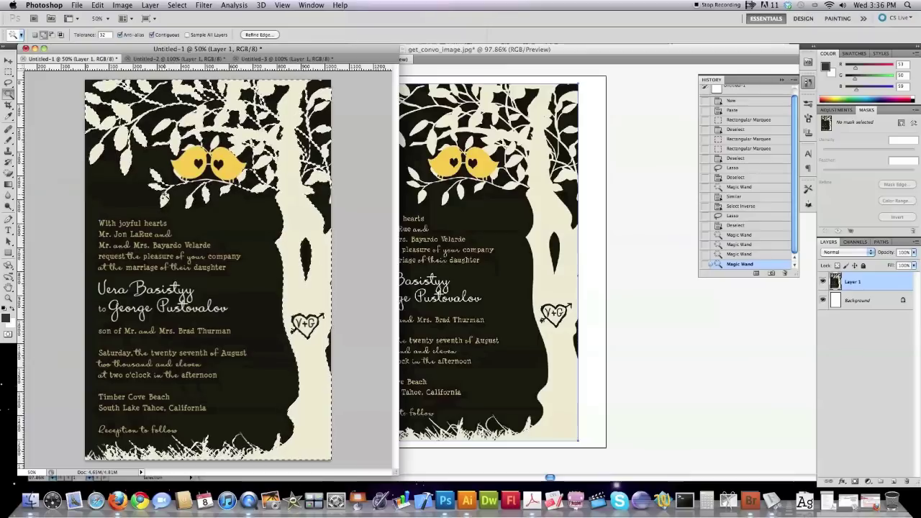
pyautogui.keyDown('shift'); pyautogui.click(231, 452); pyautogui.keyUp('shift')
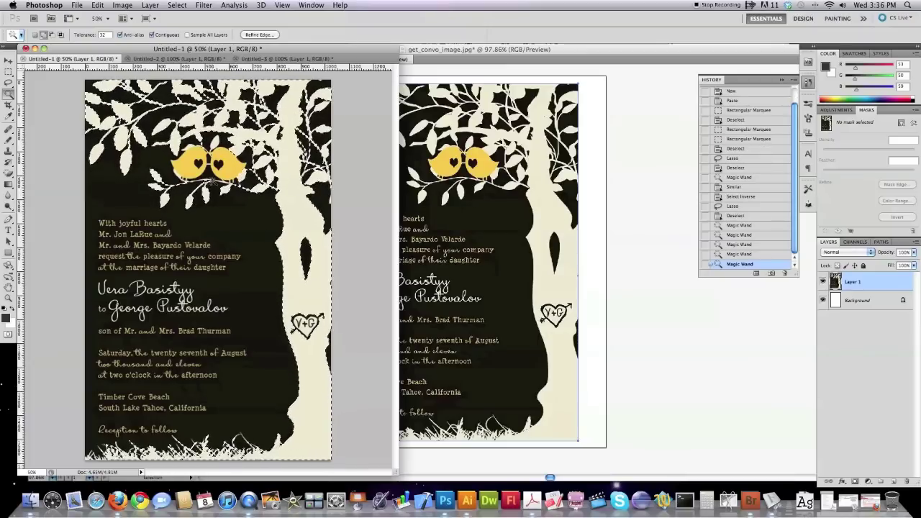
pyautogui.press('super+z')
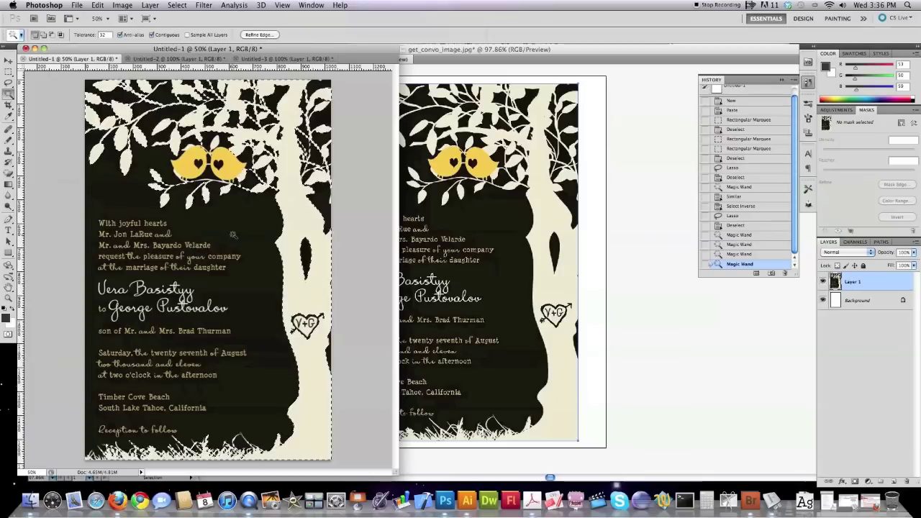
pyautogui.click(177, 5)
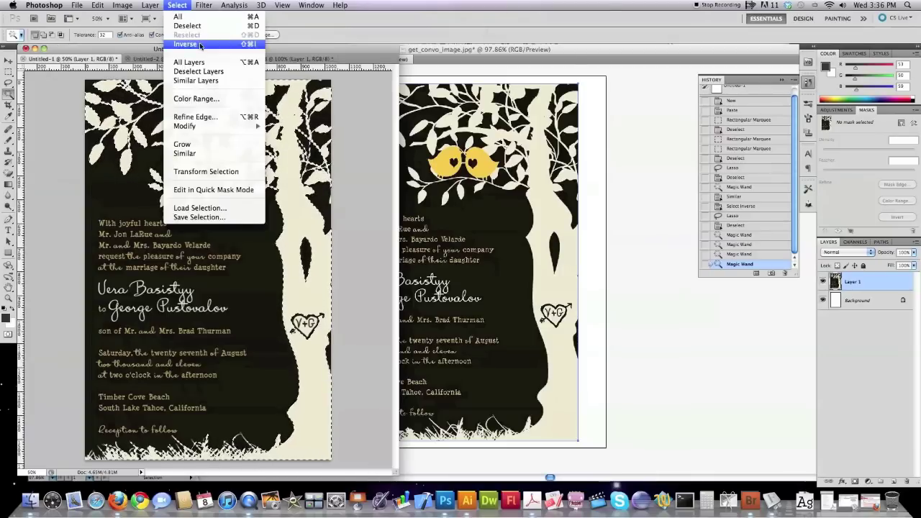
pyautogui.click(185, 153)
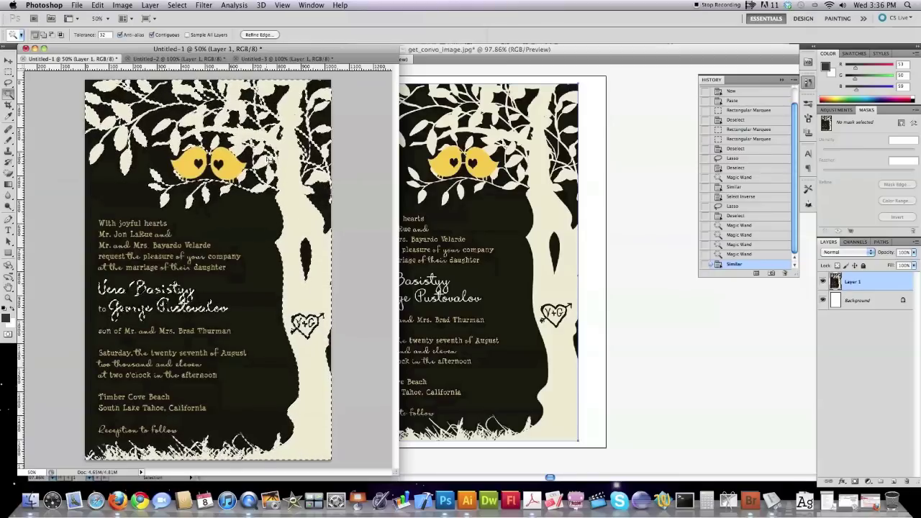
# Lasso the invitation text, invert the selection, and delete the dark background and wording.
pyautogui.click(8, 82)
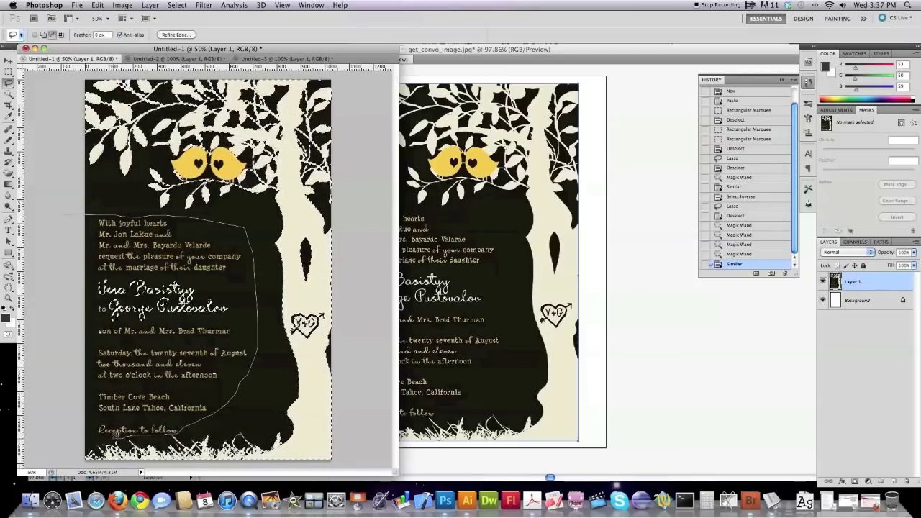
pyautogui.moveTo(64, 346); pyautogui.dragTo(64, 346)
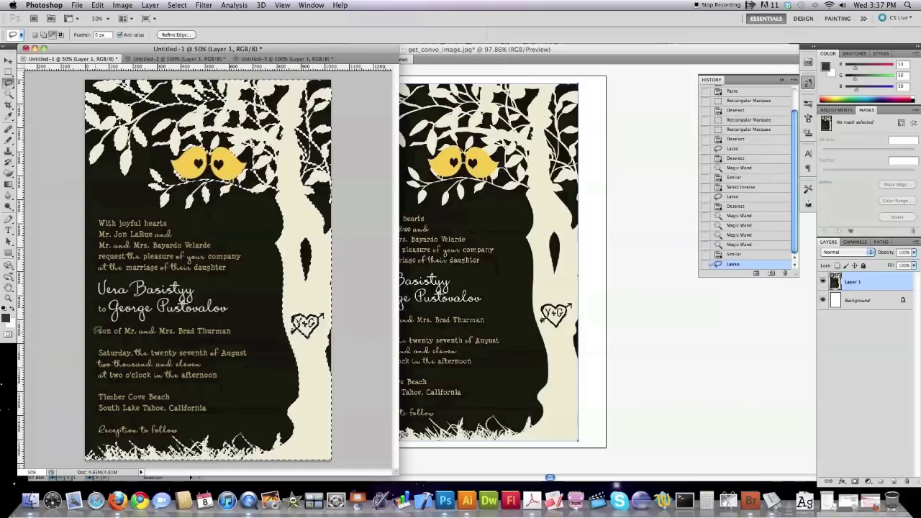
pyautogui.click(179, 7)
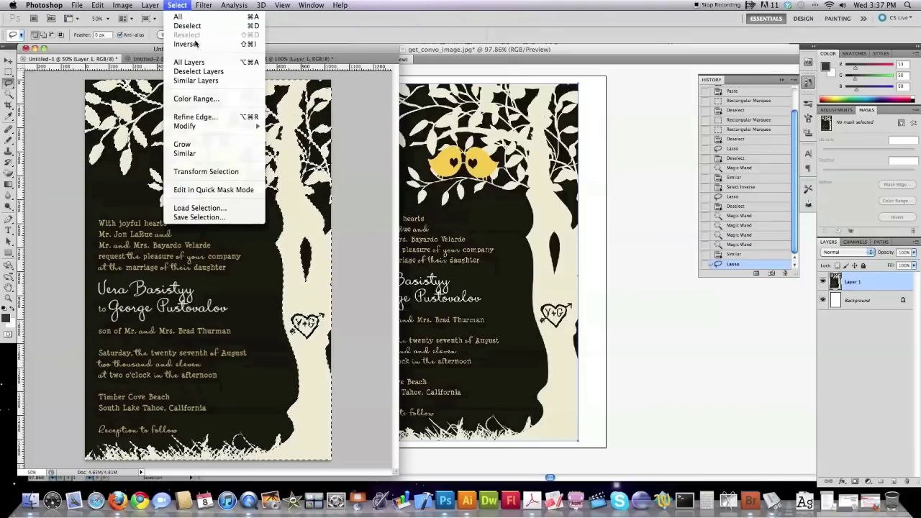
pyautogui.click(194, 43)
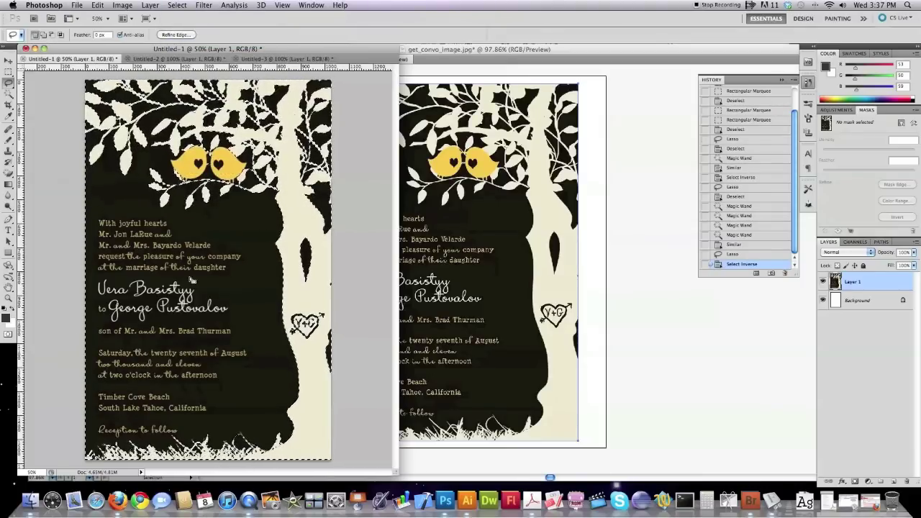
pyautogui.press('Delete')
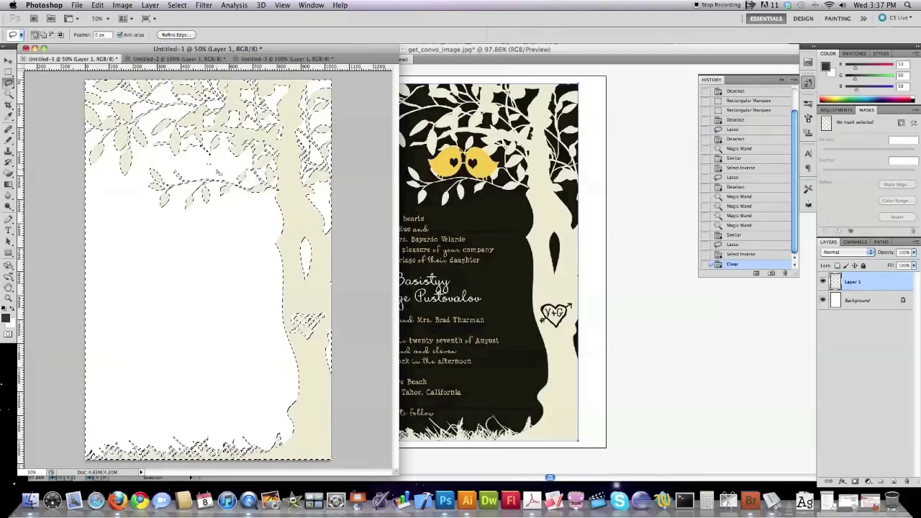
# Invert the selection back to the tree and apply Brightness/Contrast with brightness -150.
pyautogui.click(8, 72)
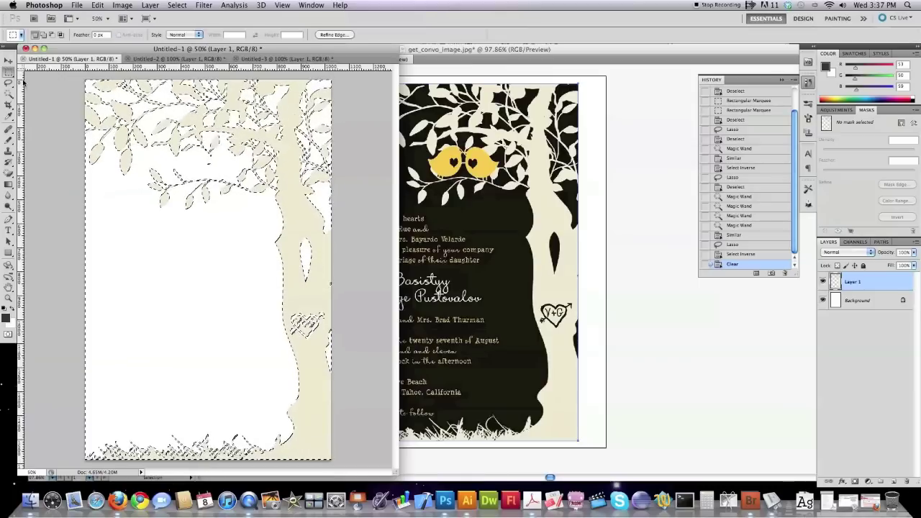
pyautogui.click(173, 7)
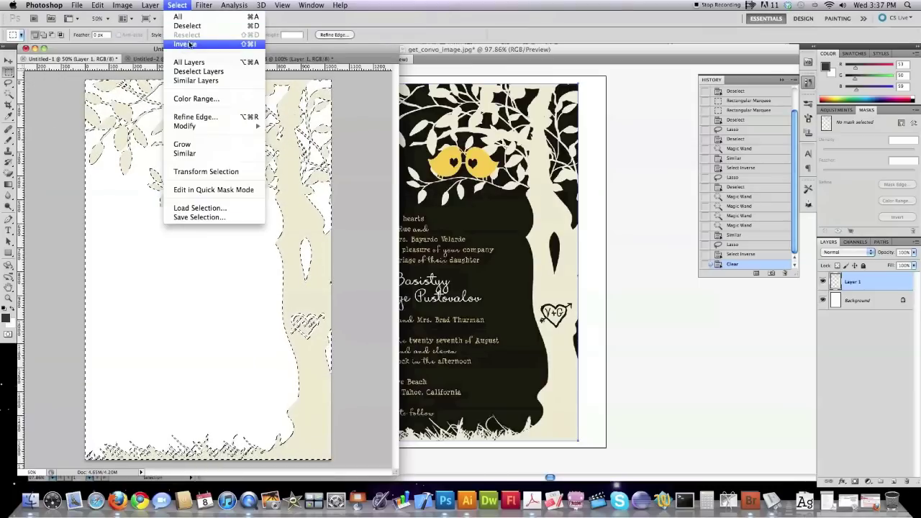
pyautogui.click(189, 43)
pyautogui.click(122, 5)
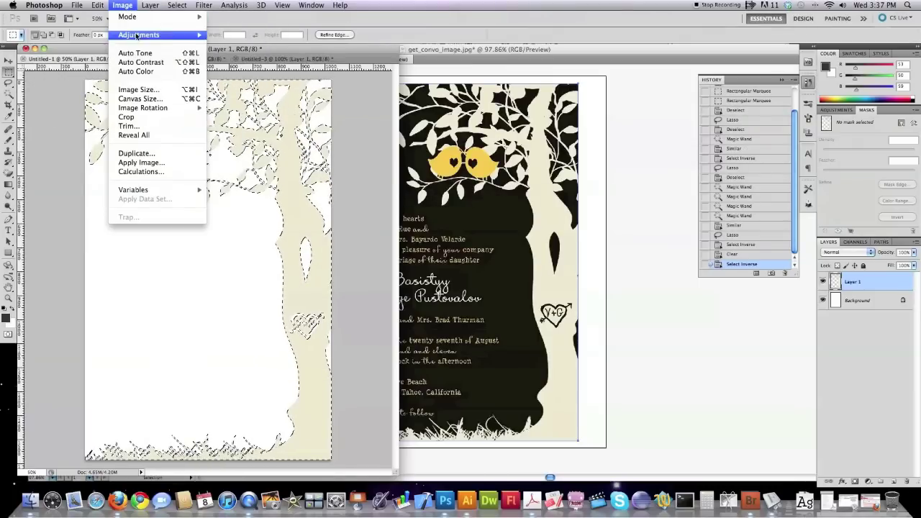
pyautogui.moveTo(137, 35)
pyautogui.click(245, 36)
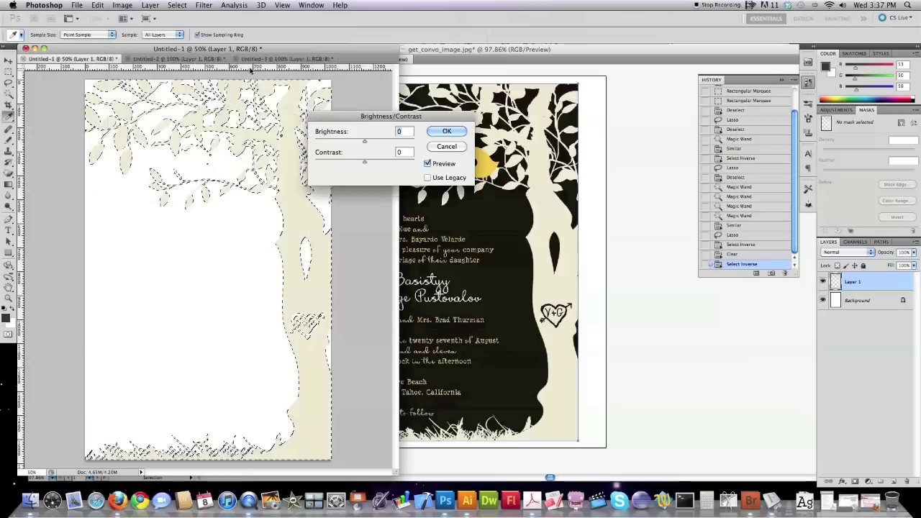
pyautogui.write('-150')
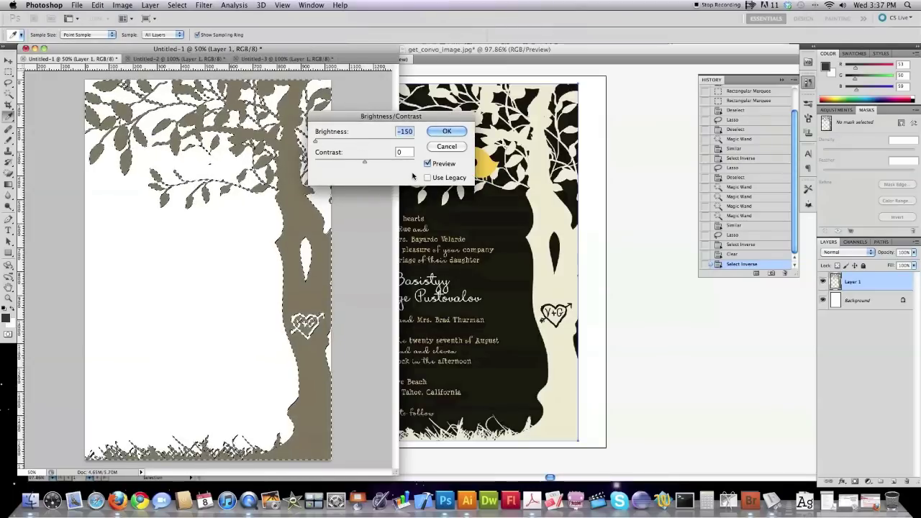
pyautogui.press('Tab')
pyautogui.press('Return')
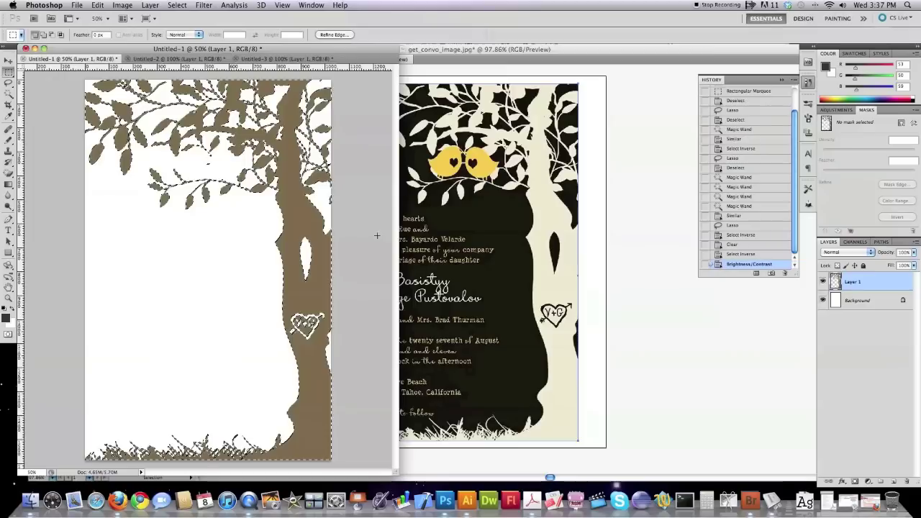
# Paste the brown tree image into Illustrator and move it right of the original invitation.
pyautogui.click(678, 146)
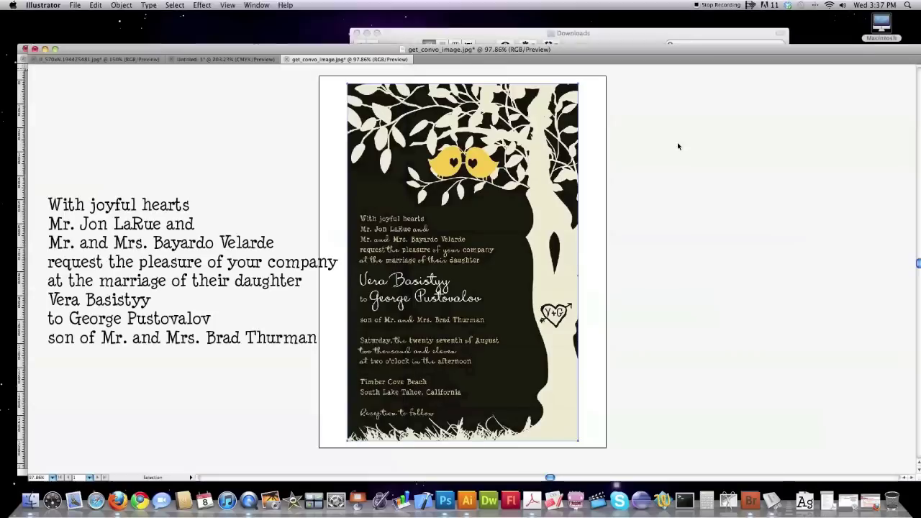
pyautogui.hscroll(6, 591, 189)
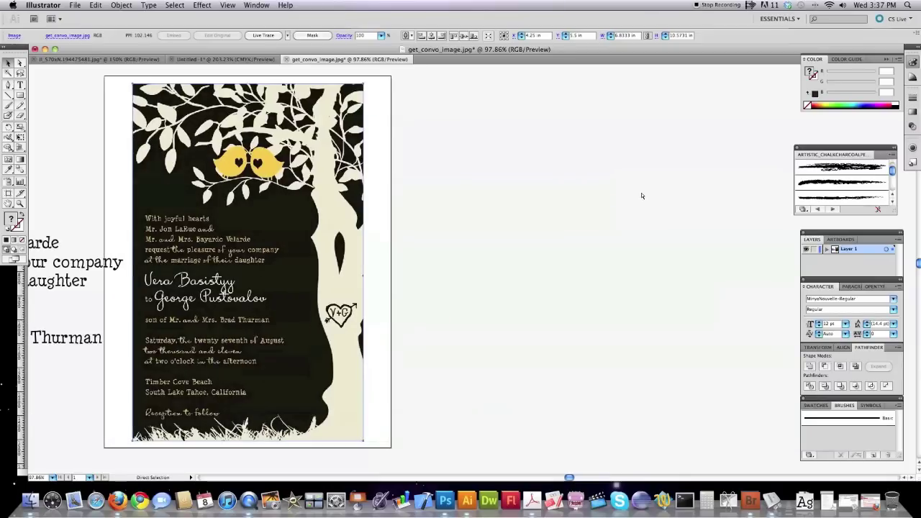
pyautogui.press('super+v')
pyautogui.moveTo(475, 124); pyautogui.dragTo(555, 124)
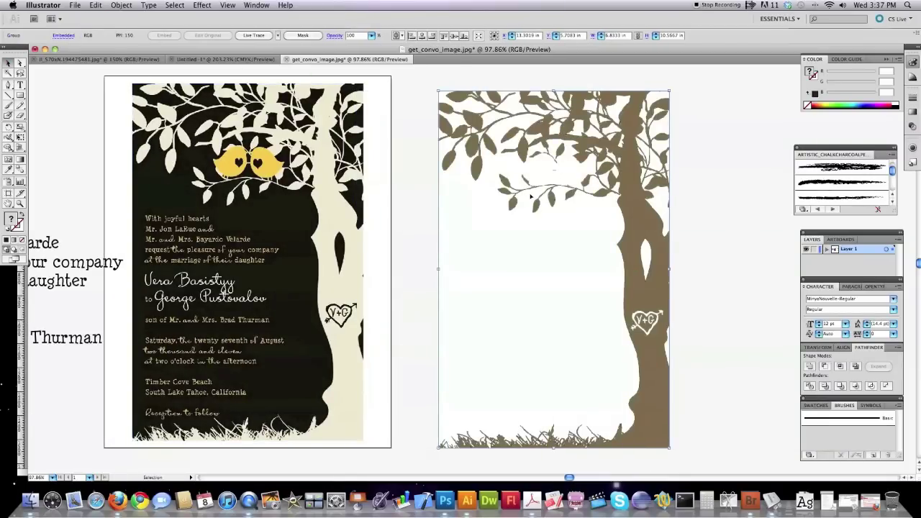
# Live Trace the tree image with Ignore White enabled in Tracing Options.
pyautogui.click(121, 5)
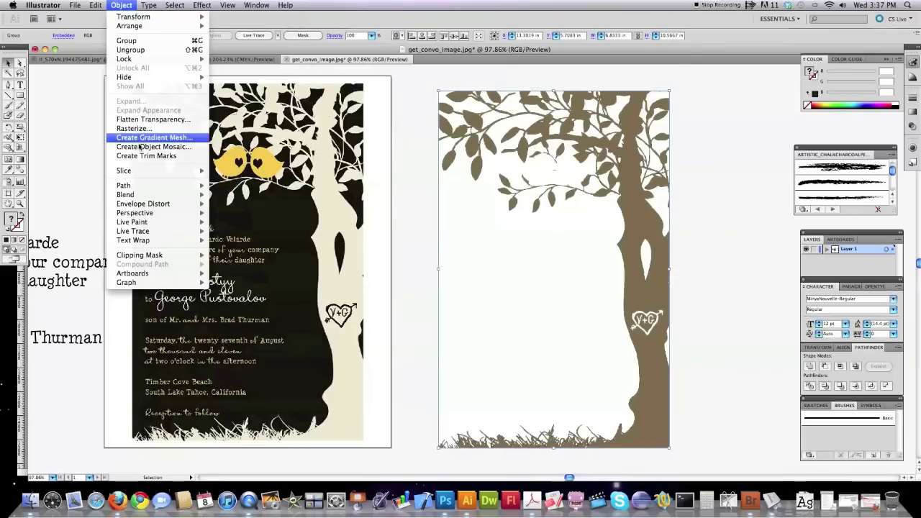
pyautogui.moveTo(144, 231)
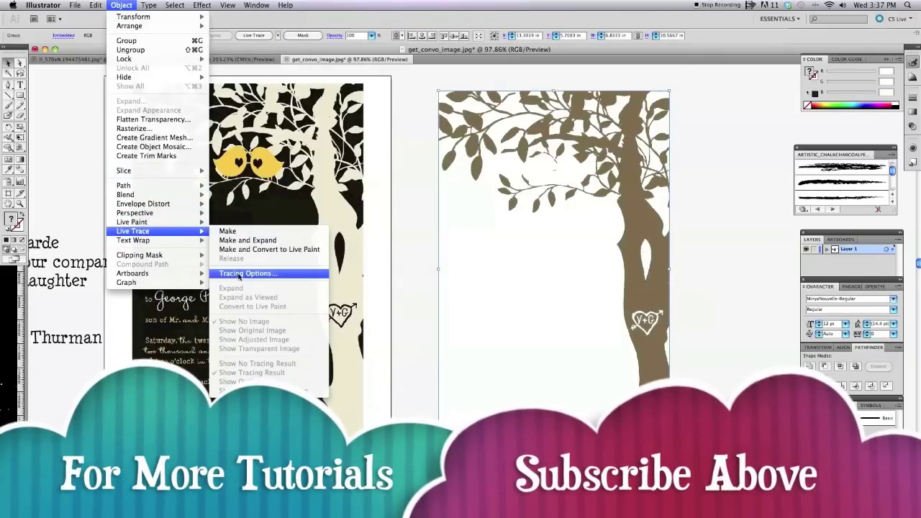
pyautogui.click(239, 273)
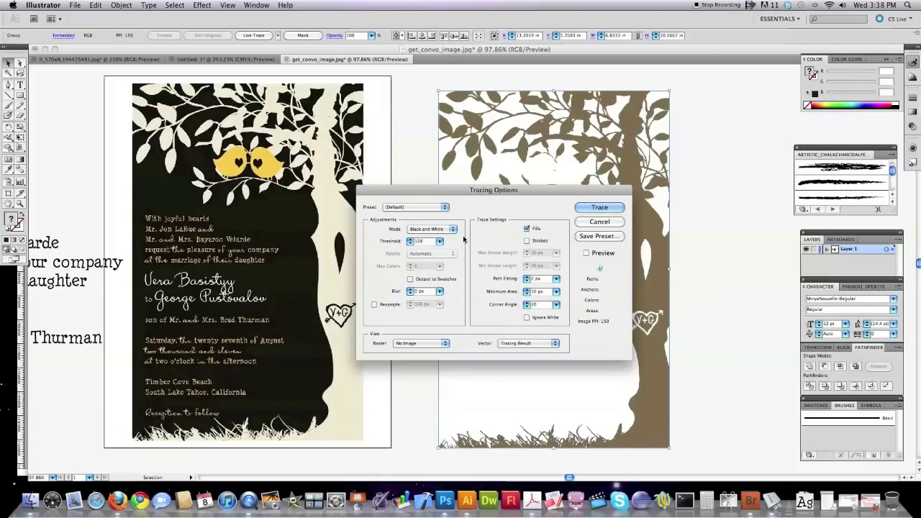
pyautogui.click(528, 318)
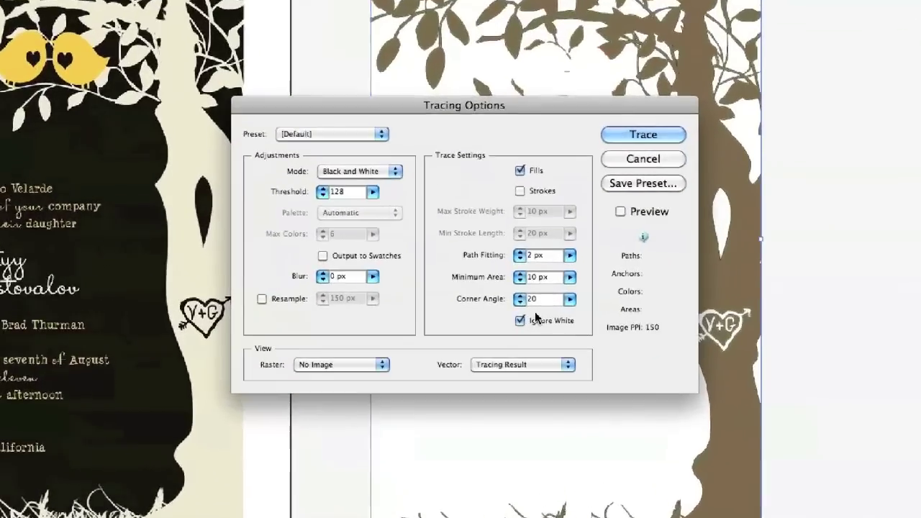
pyautogui.click(642, 135)
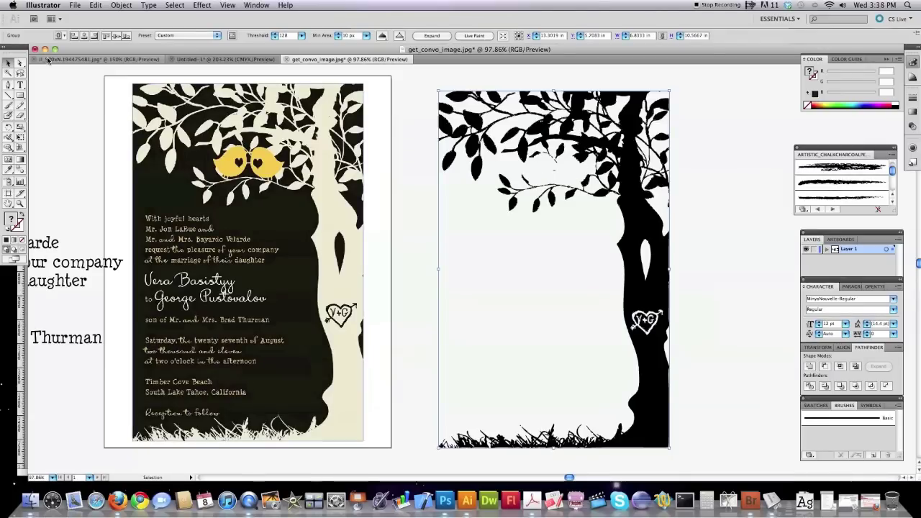
# Convert the traced tree into a Live Paint group.
pyautogui.click(121, 5)
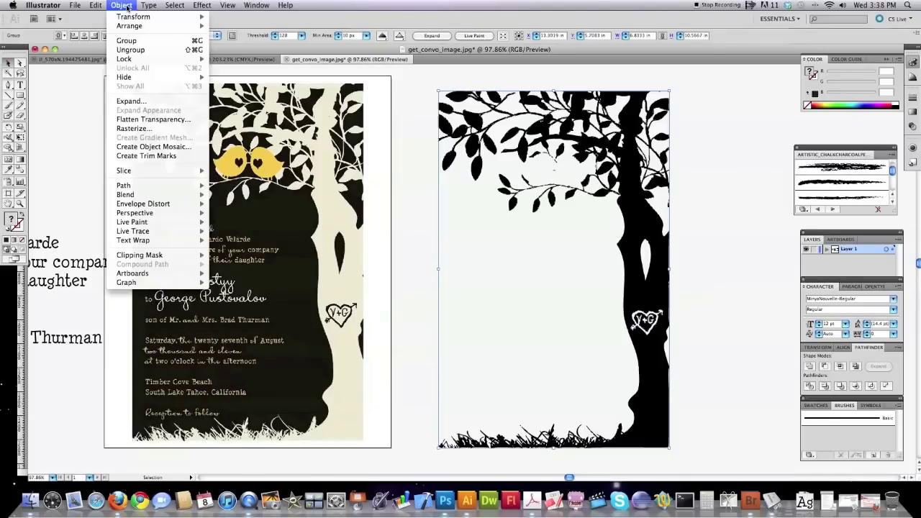
pyautogui.moveTo(173, 228)
pyautogui.click(228, 222)
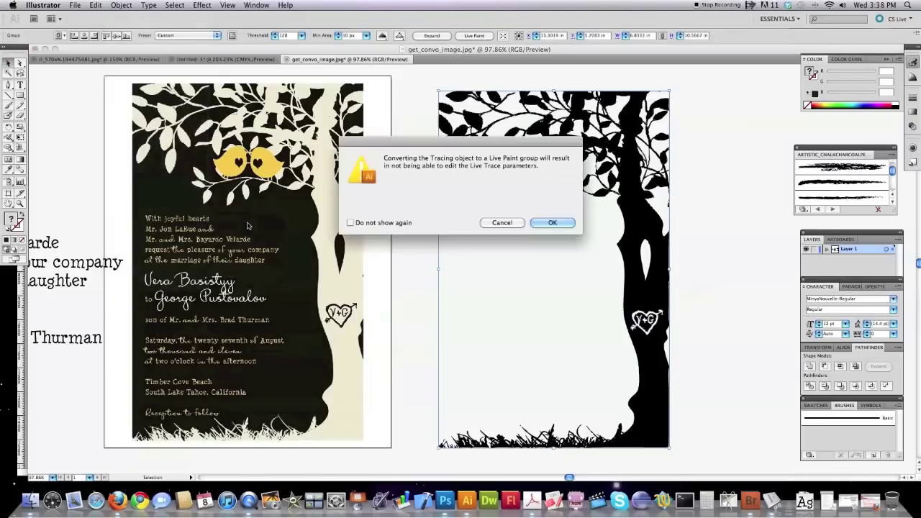
pyautogui.press('Return')
# Fill the traced tree with the original invitation's cream colour using the Eyedropper, then deselect.
pyautogui.press('a')
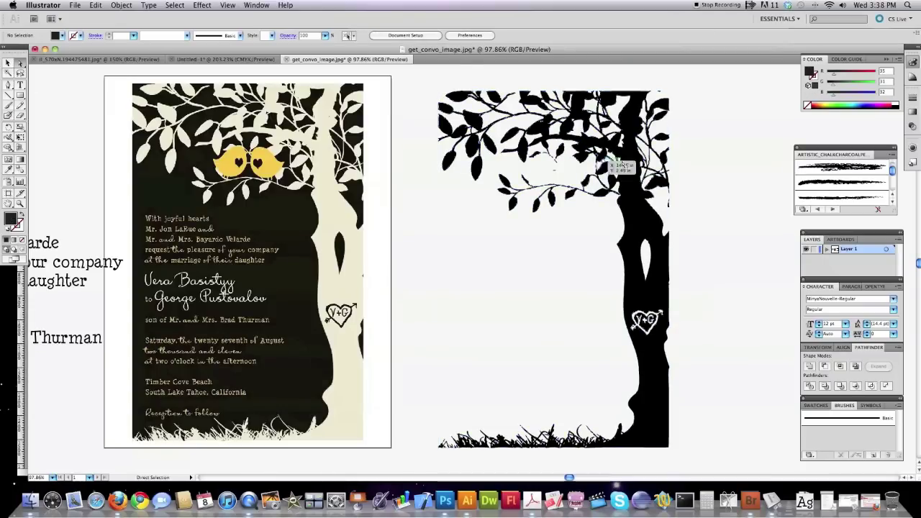
pyautogui.click(615, 270)
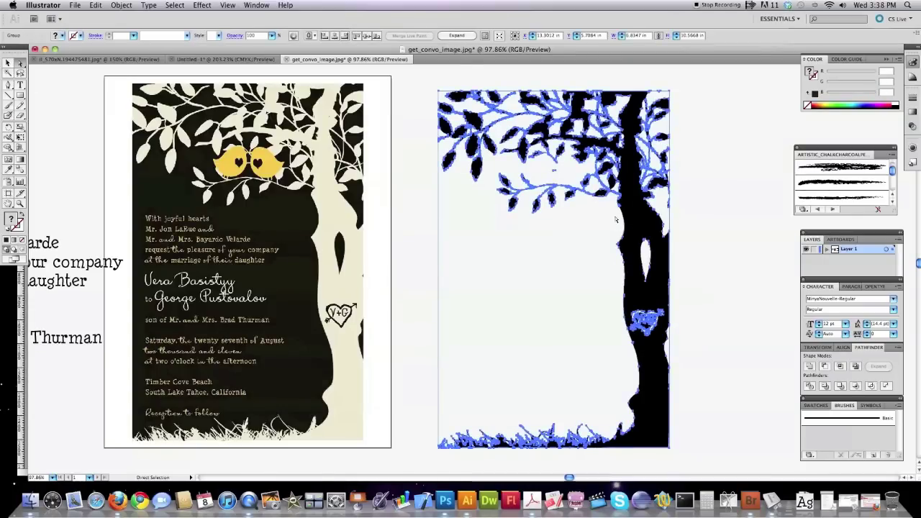
pyautogui.click(9, 170)
pyautogui.click(341, 216)
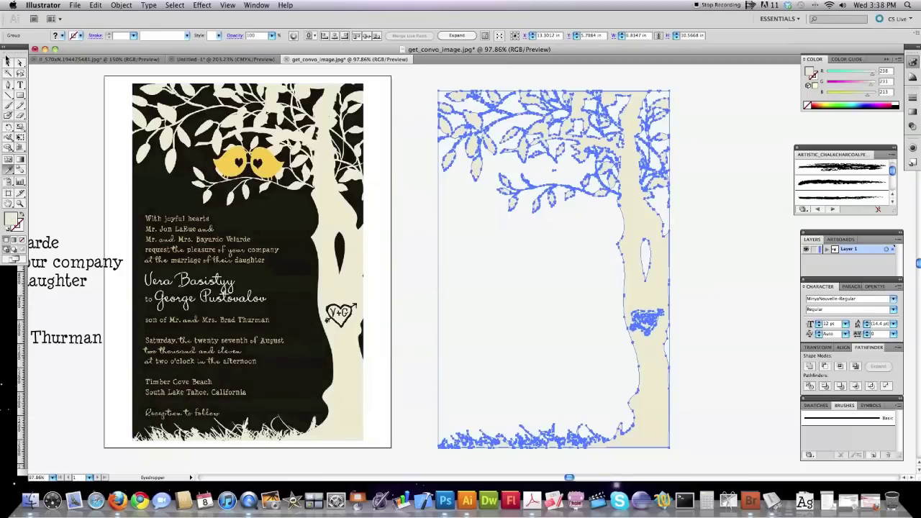
pyautogui.press('v')
pyautogui.click(705, 272)
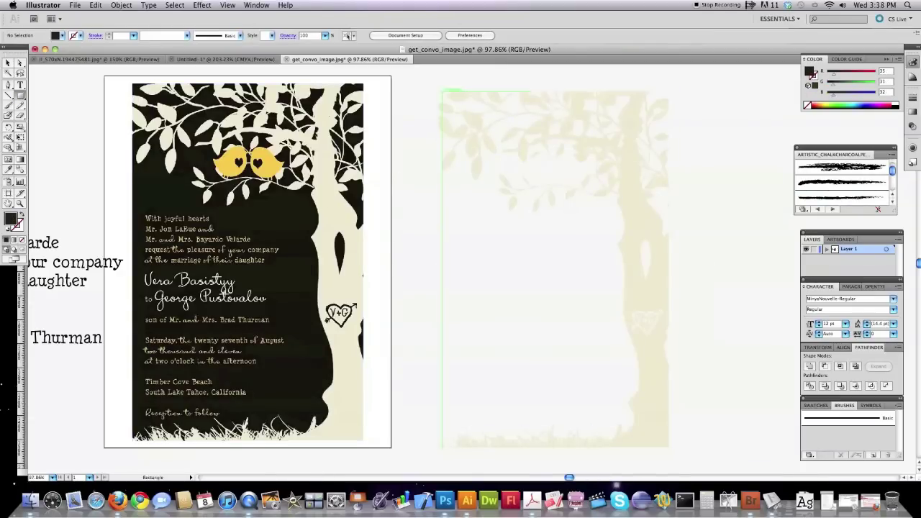
pyautogui.moveTo(438, 91); pyautogui.dragTo(669, 448)
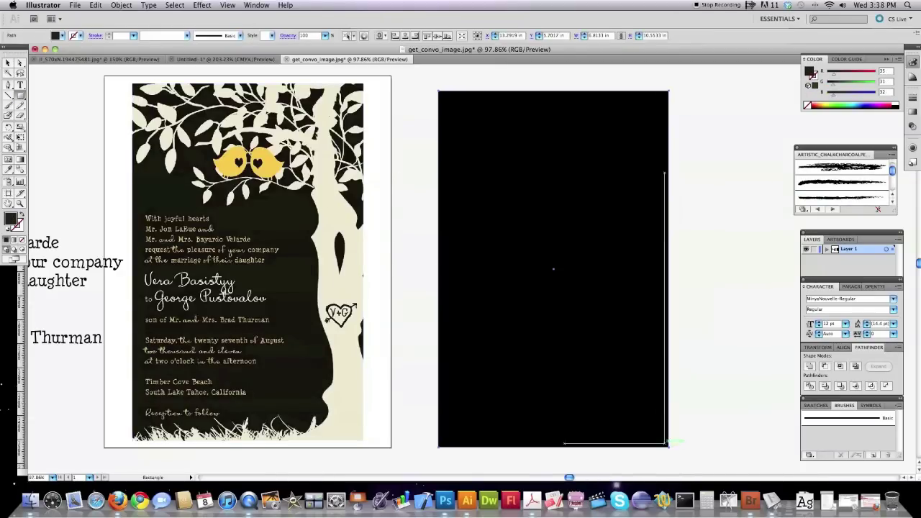
pyautogui.press('v')
pyautogui.click(7, 173)
pyautogui.click(180, 201)
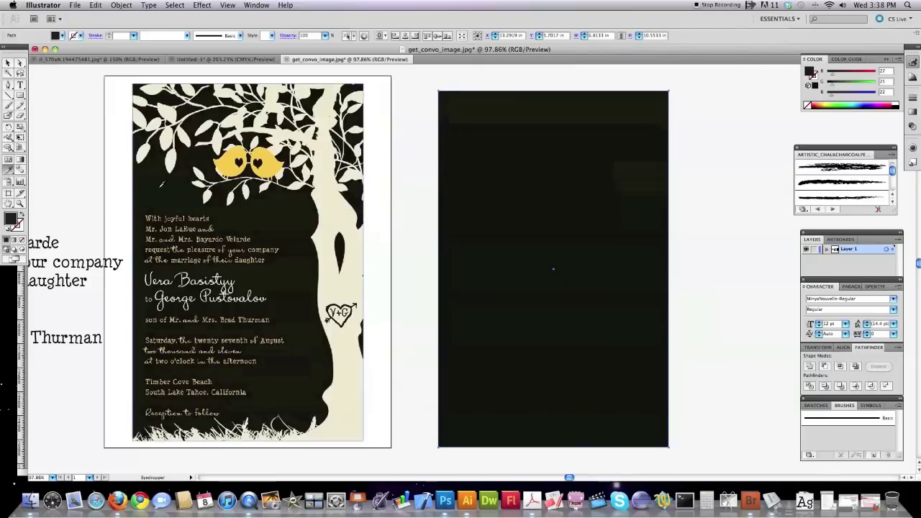
pyautogui.press('v')
pyautogui.click(121, 5)
pyautogui.moveTo(139, 28)
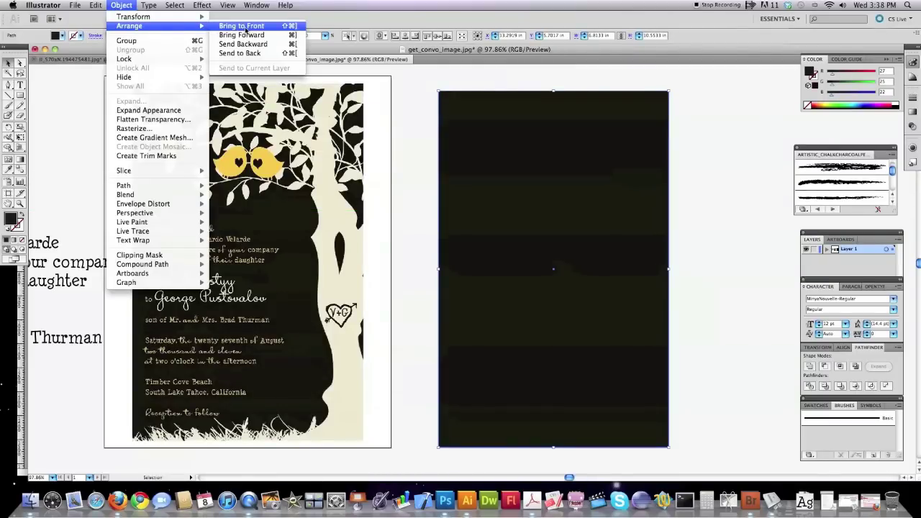
pyautogui.click(240, 53)
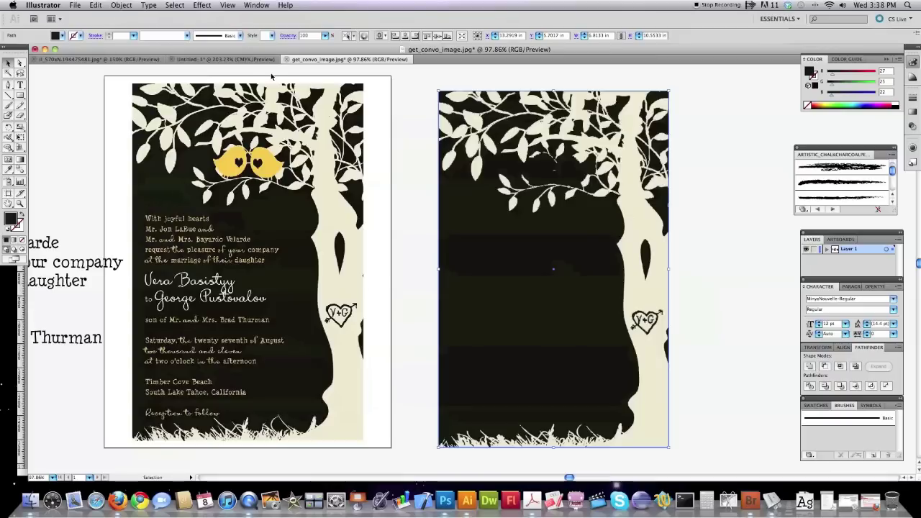
pyautogui.click(731, 208)
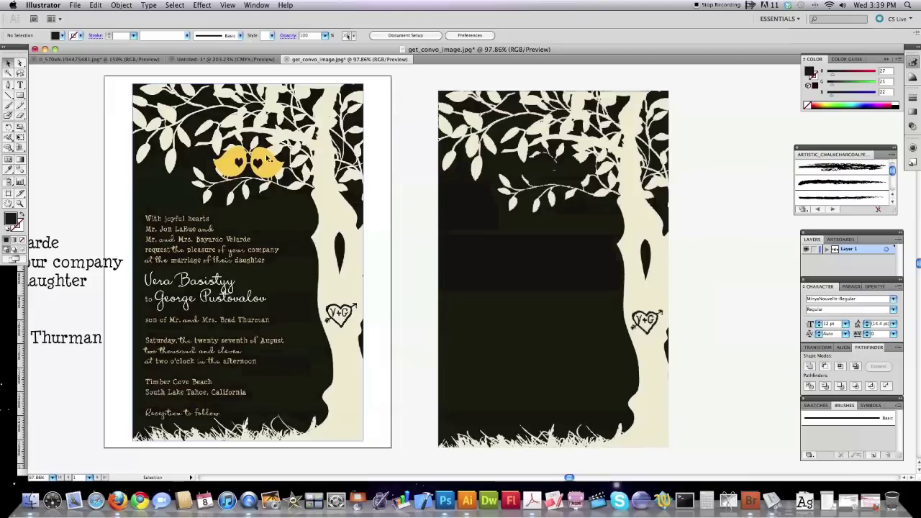
pyautogui.click(225, 191)
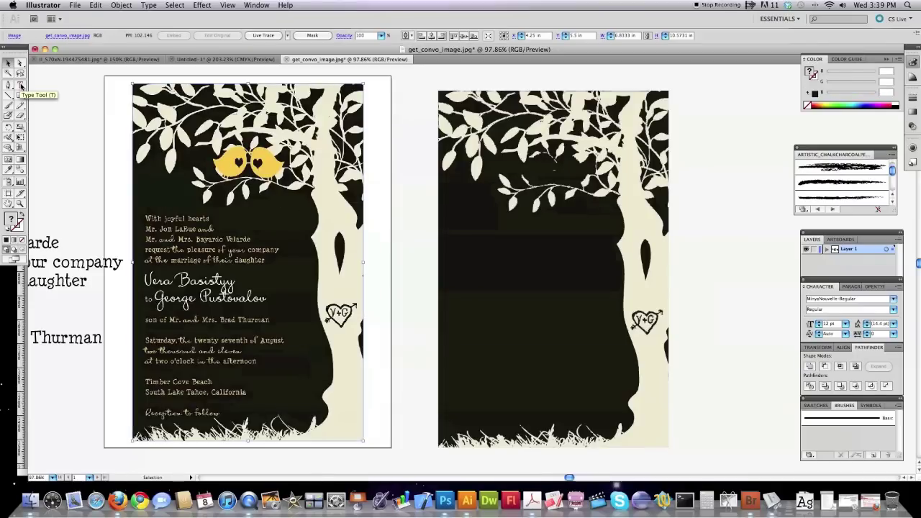
# Zoom in on the yellow birds and lock the original invitation image.
pyautogui.moveTo(191, 124); pyautogui.dragTo(301, 207)
pyautogui.click(128, 7)
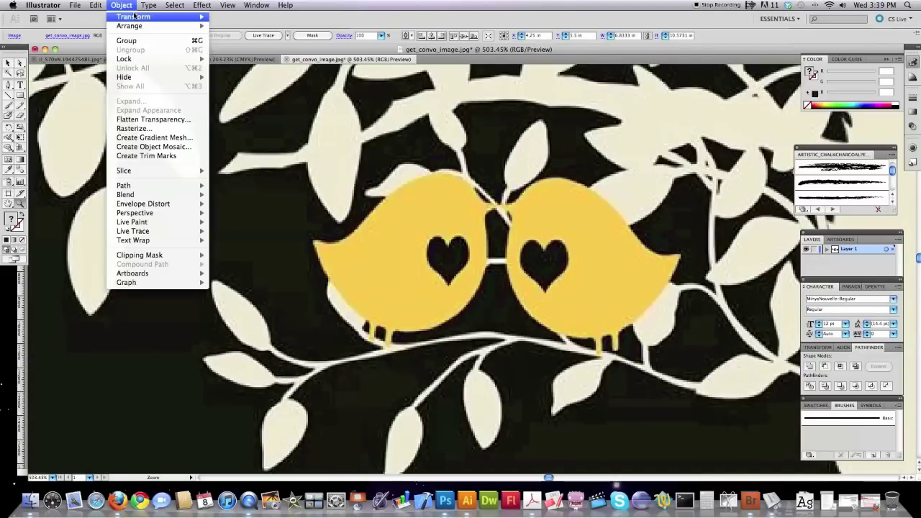
pyautogui.moveTo(126, 57)
pyautogui.click(234, 58)
# Draw a closed, unfilled Pen outline around the left yellow bird.
pyautogui.press('p')
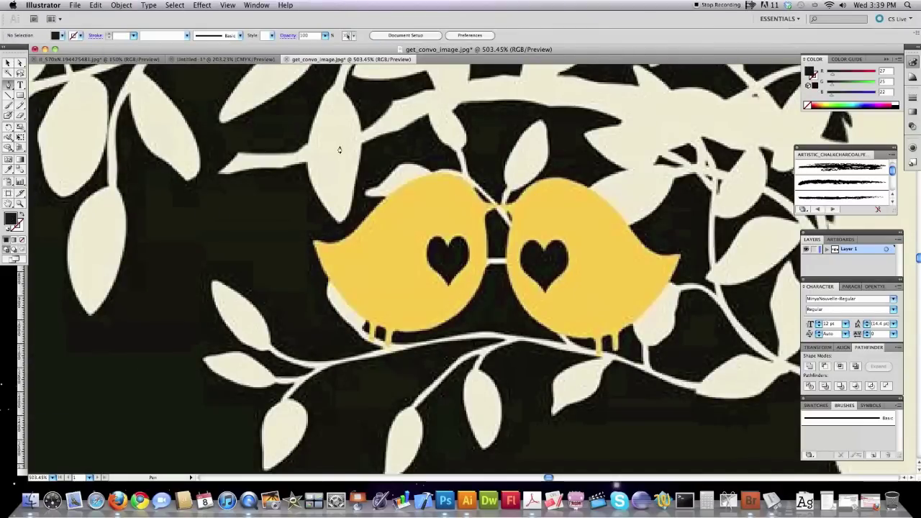
pyautogui.click(498, 202)
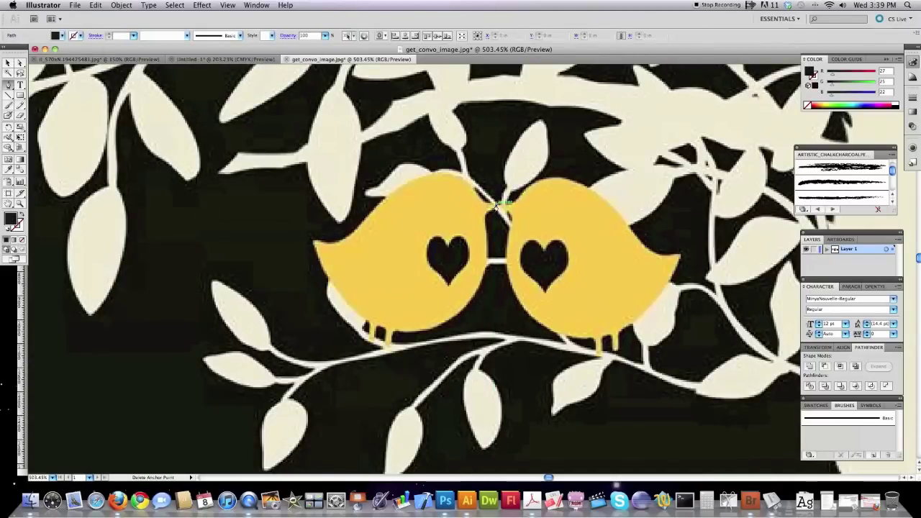
pyautogui.moveTo(472, 182); pyautogui.dragTo(277, 231)
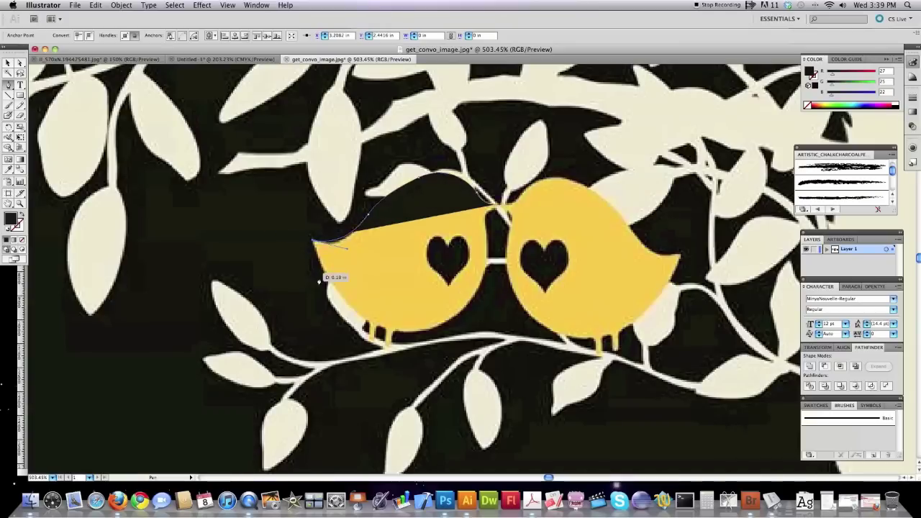
pyautogui.click(367, 328)
pyautogui.moveTo(370, 333)
pyautogui.mouseDown()
pyautogui.moveTo(418, 240)
pyautogui.moveTo(443, 244)
pyautogui.moveTo(423, 303)
pyautogui.moveTo(392, 344)
pyautogui.moveTo(375, 330)
pyautogui.mouseUp()
pyautogui.press('/')
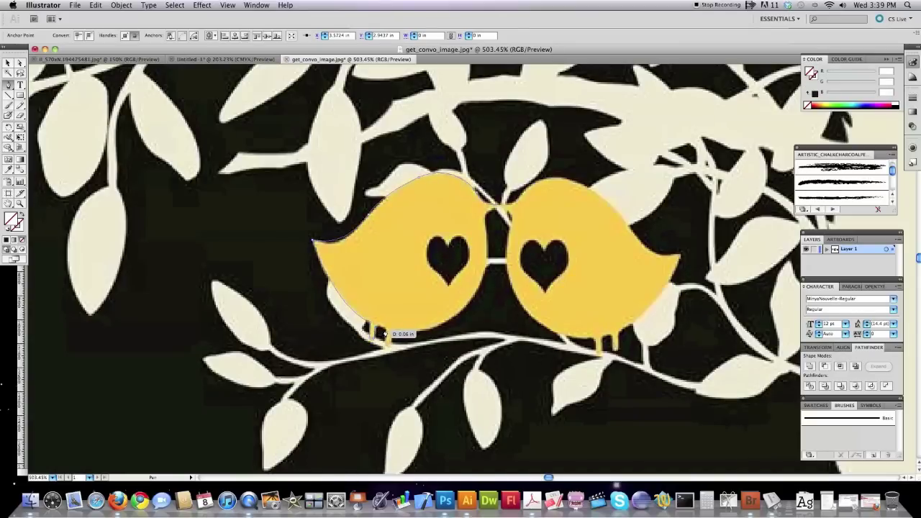
pyautogui.moveTo(385, 333); pyautogui.dragTo(405, 338)
pyautogui.moveTo(462, 309)
pyautogui.mouseDown()
pyautogui.moveTo(476, 291)
pyautogui.moveTo(466, 310)
pyautogui.mouseUp()
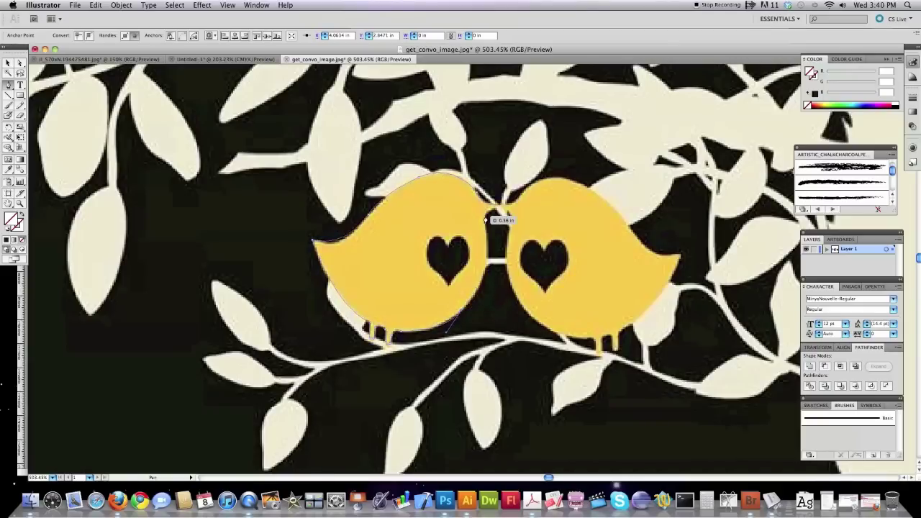
pyautogui.moveTo(487, 220); pyautogui.dragTo(477, 144)
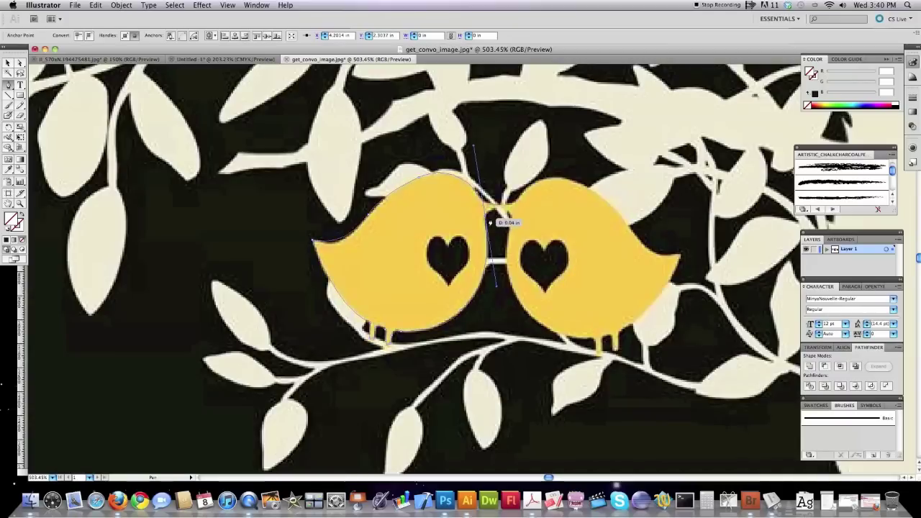
pyautogui.moveTo(493, 212); pyautogui.dragTo(495, 209)
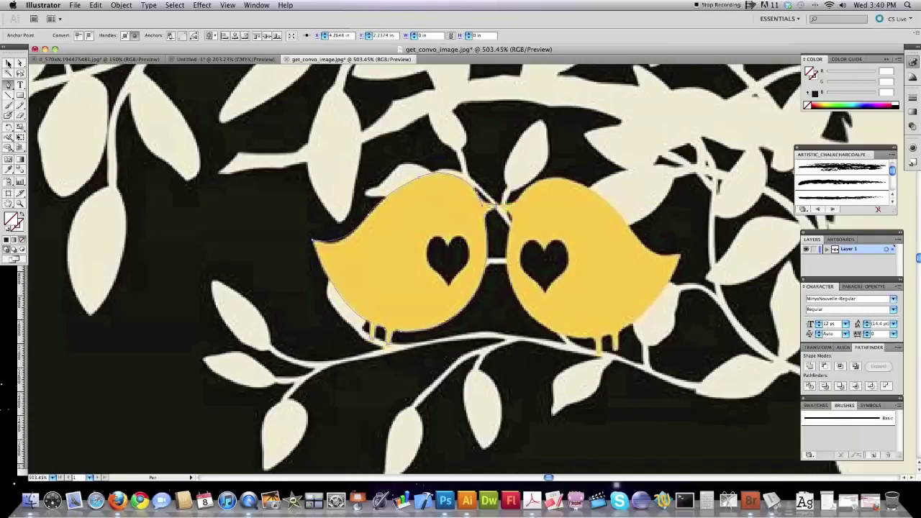
pyautogui.press('v')
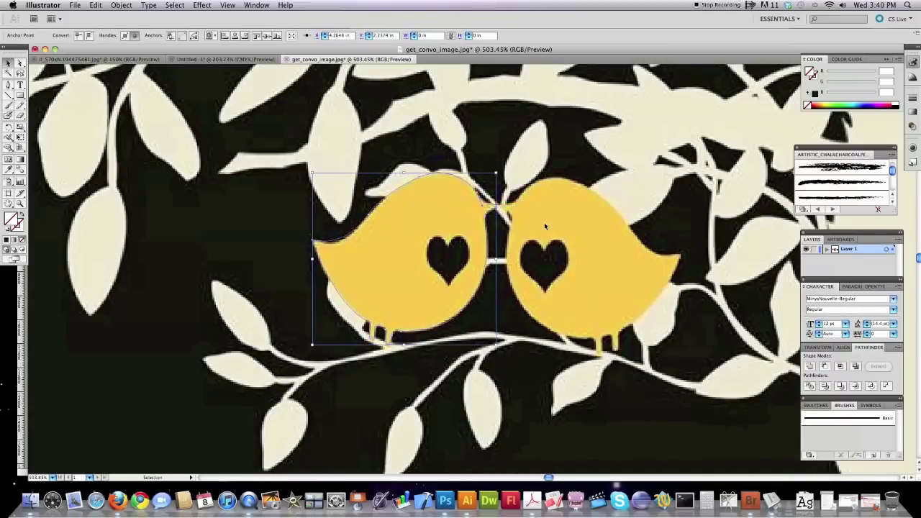
# Fill the new bird path with the original birds' yellow using the Eyedropper, then deselect.
pyautogui.click(13, 171)
pyautogui.click(428, 227)
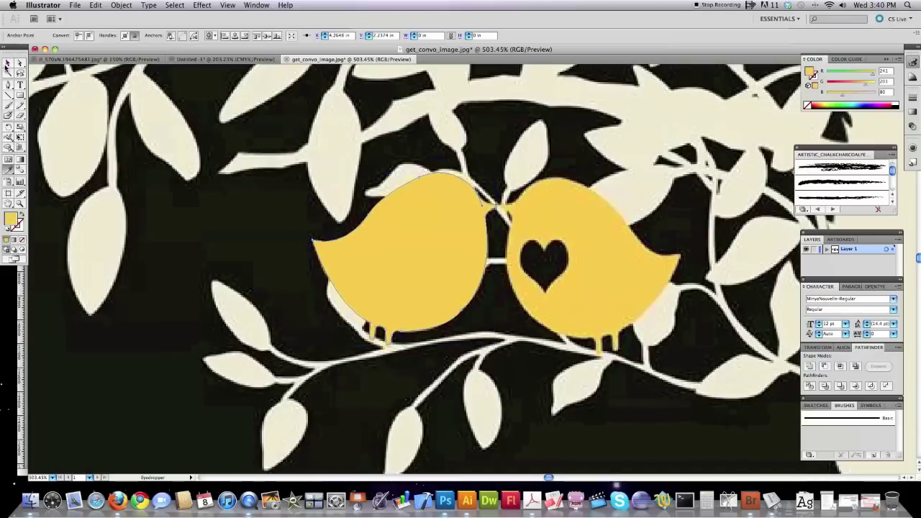
pyautogui.click(8, 64)
pyautogui.click(31, 191)
# Zoom out and move the yellow bird onto a branch of the traced tree.
pyautogui.click(20, 204)
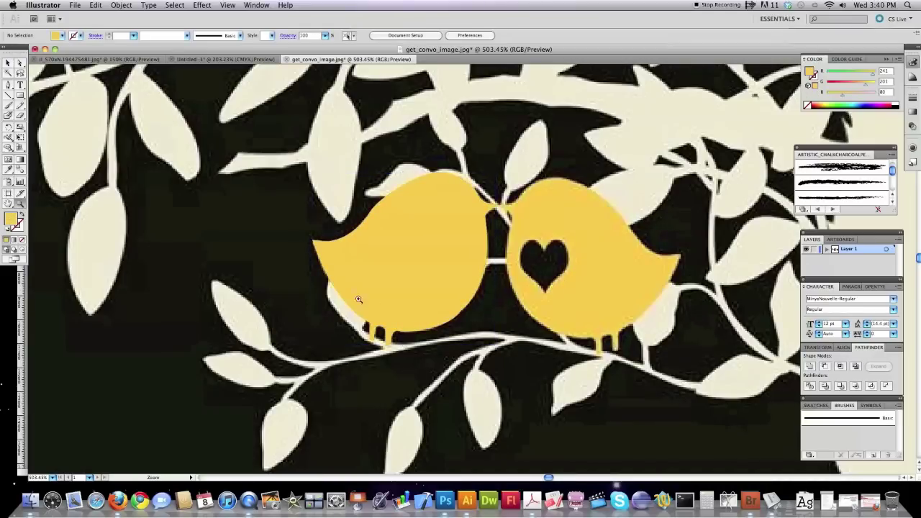
pyautogui.keyDown('alt'); pyautogui.click(534, 281); pyautogui.keyUp('alt')
pyautogui.keyDown('alt'); pyautogui.click(537, 281); pyautogui.keyUp('alt')
pyautogui.keyDown('alt'); pyautogui.click(536, 282); pyautogui.keyUp('alt')
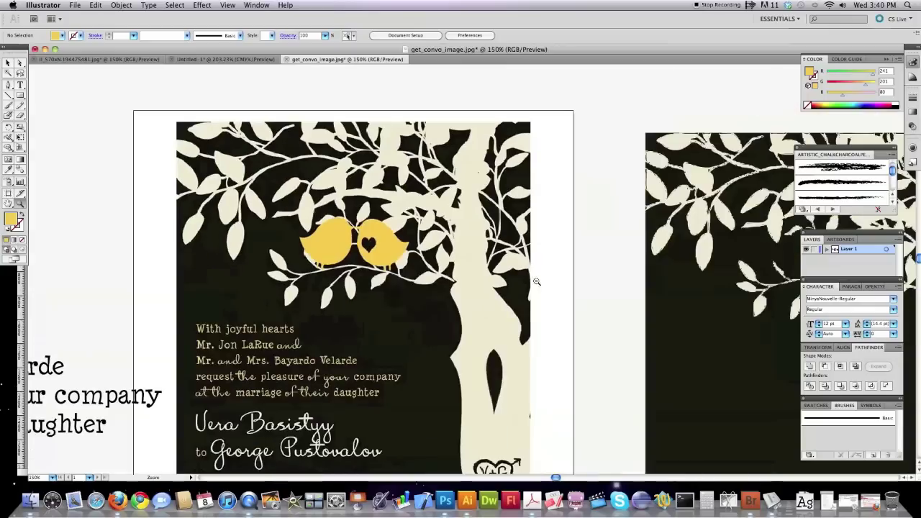
pyautogui.keyDown('alt'); pyautogui.click(342, 242); pyautogui.keyUp('alt')
pyautogui.click(6, 63)
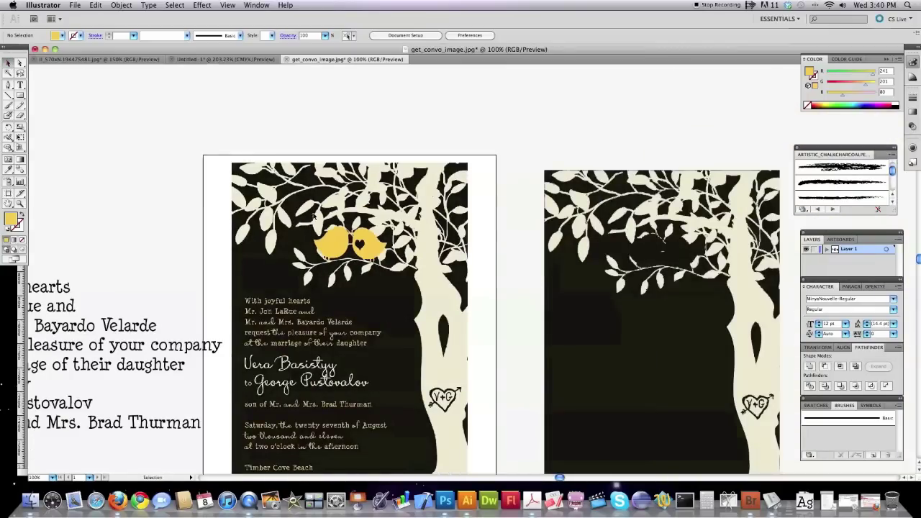
pyautogui.moveTo(648, 236); pyautogui.dragTo(652, 250)
pyautogui.scroll(-5, 539, 264)
pyautogui.hscroll(2, 539, 263)
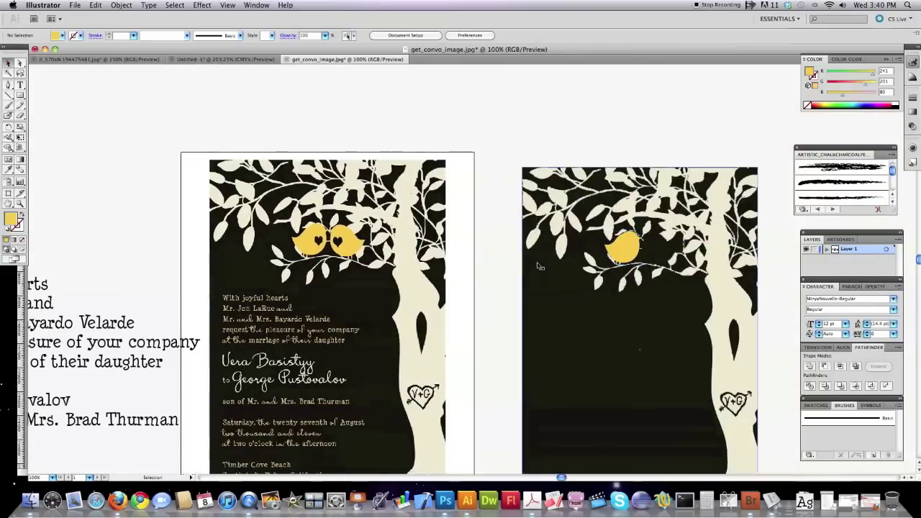
# Colour the invitation text block with the invitation's yellow using the Eyedropper.
pyautogui.click(131, 294)
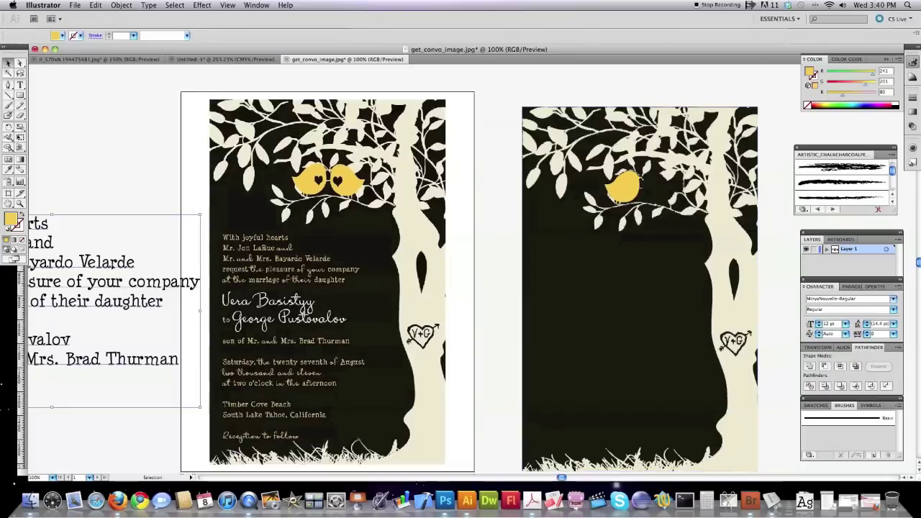
pyautogui.click(9, 169)
pyautogui.click(620, 188)
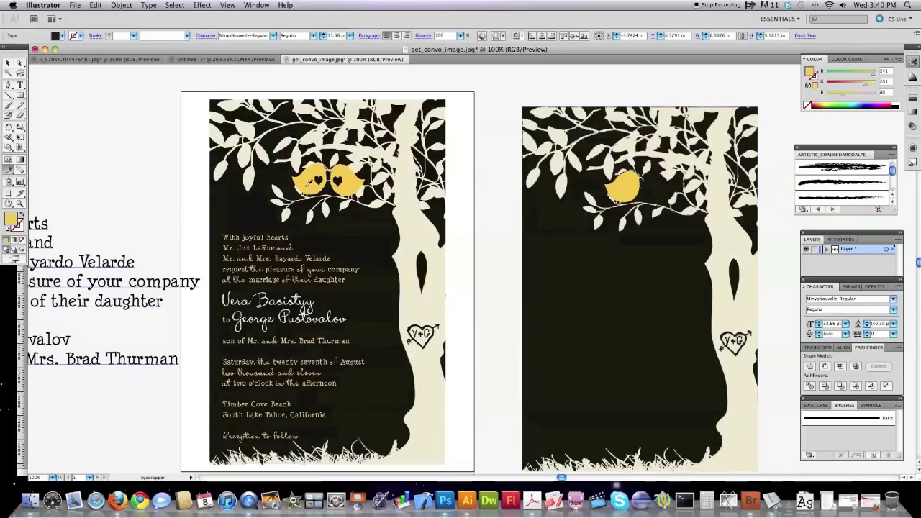
pyautogui.click(8, 63)
pyautogui.moveTo(118, 262); pyautogui.dragTo(340, 270)
# Scale the text to about half and set it below the bird on the traced artwork.
pyautogui.moveTo(423, 414); pyautogui.dragTo(273, 316)
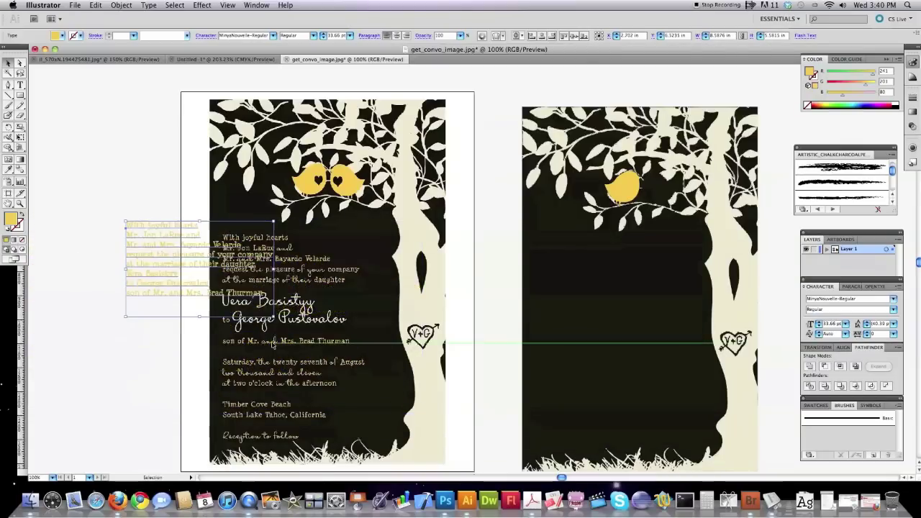
pyautogui.moveTo(178, 233); pyautogui.dragTo(588, 270)
pyautogui.click(489, 357)
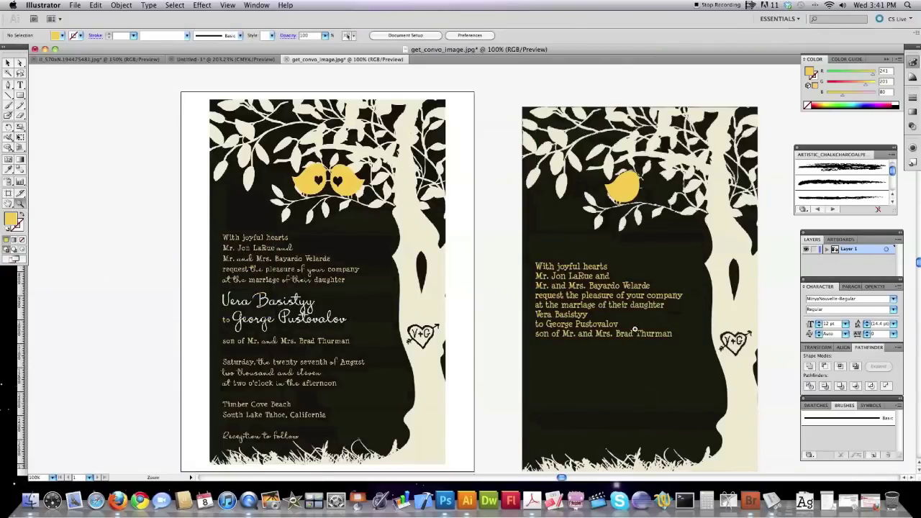
pyautogui.keyDown('alt'); pyautogui.click(640, 295); pyautogui.keyUp('alt')
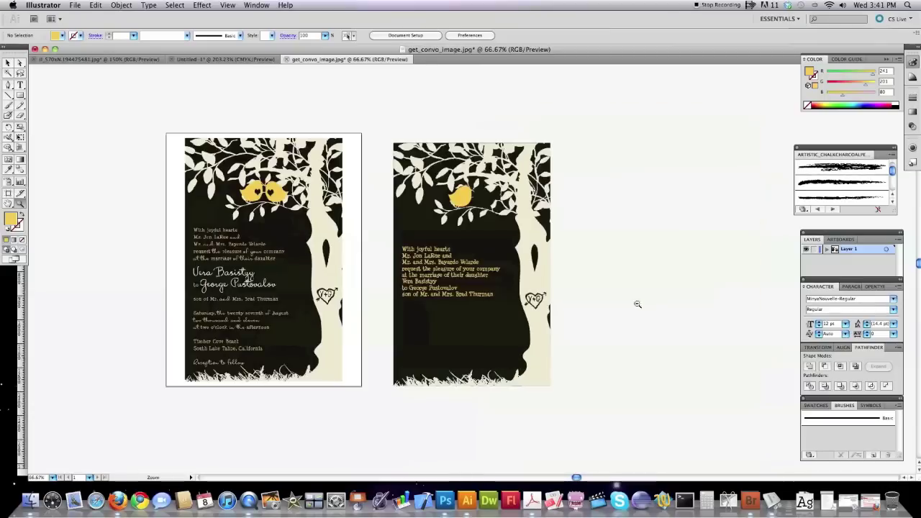
pyautogui.moveTo(390, 138); pyautogui.dragTo(553, 388)
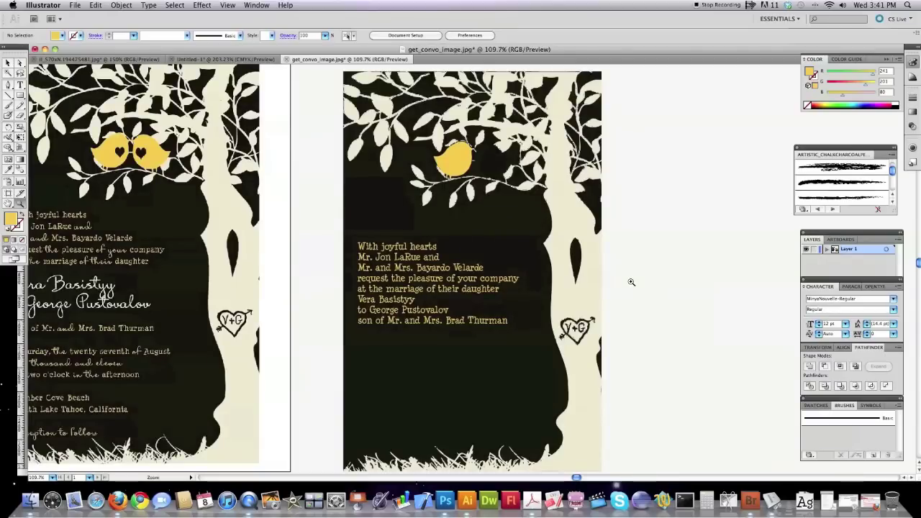
pyautogui.press('v')
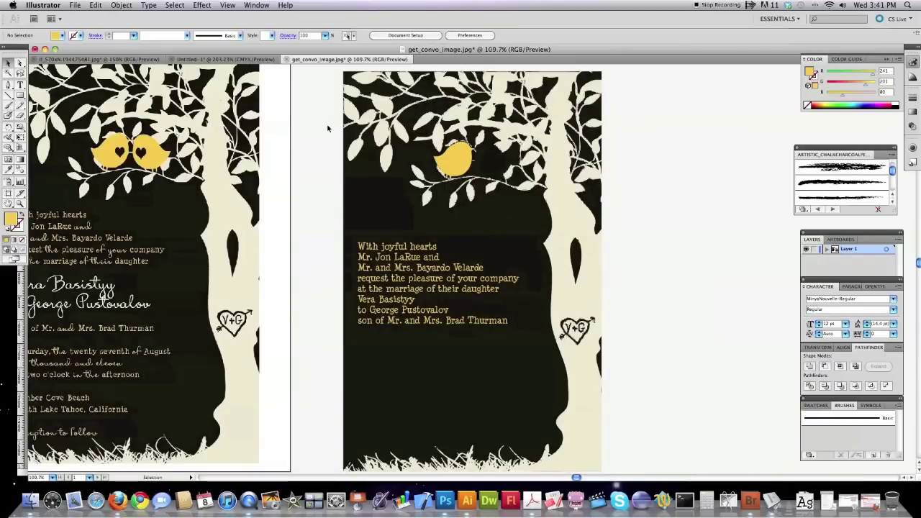